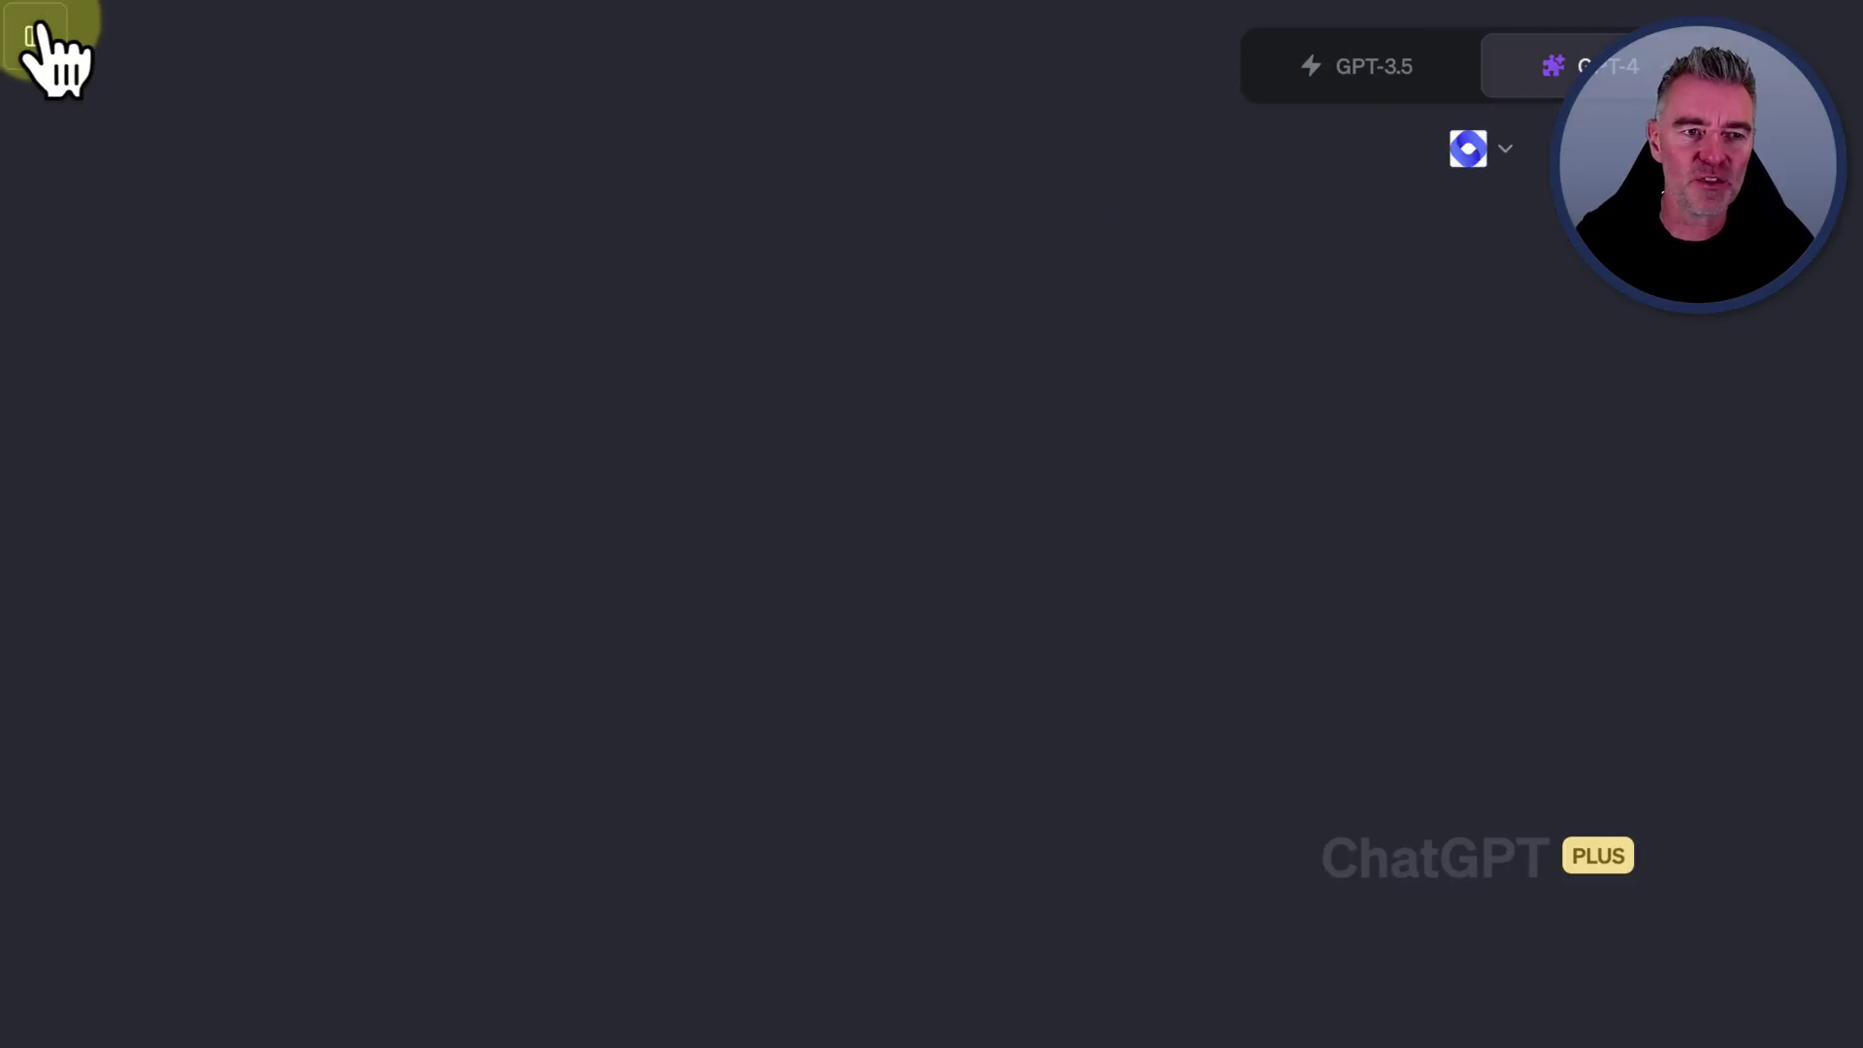
Show ChatGPT's chat history list, then switch to the blank Google Bard prompt page
{"action": "left_click", "coordinate": [39, 44]}
{"action": "left_click", "coordinate": [723, 2]}
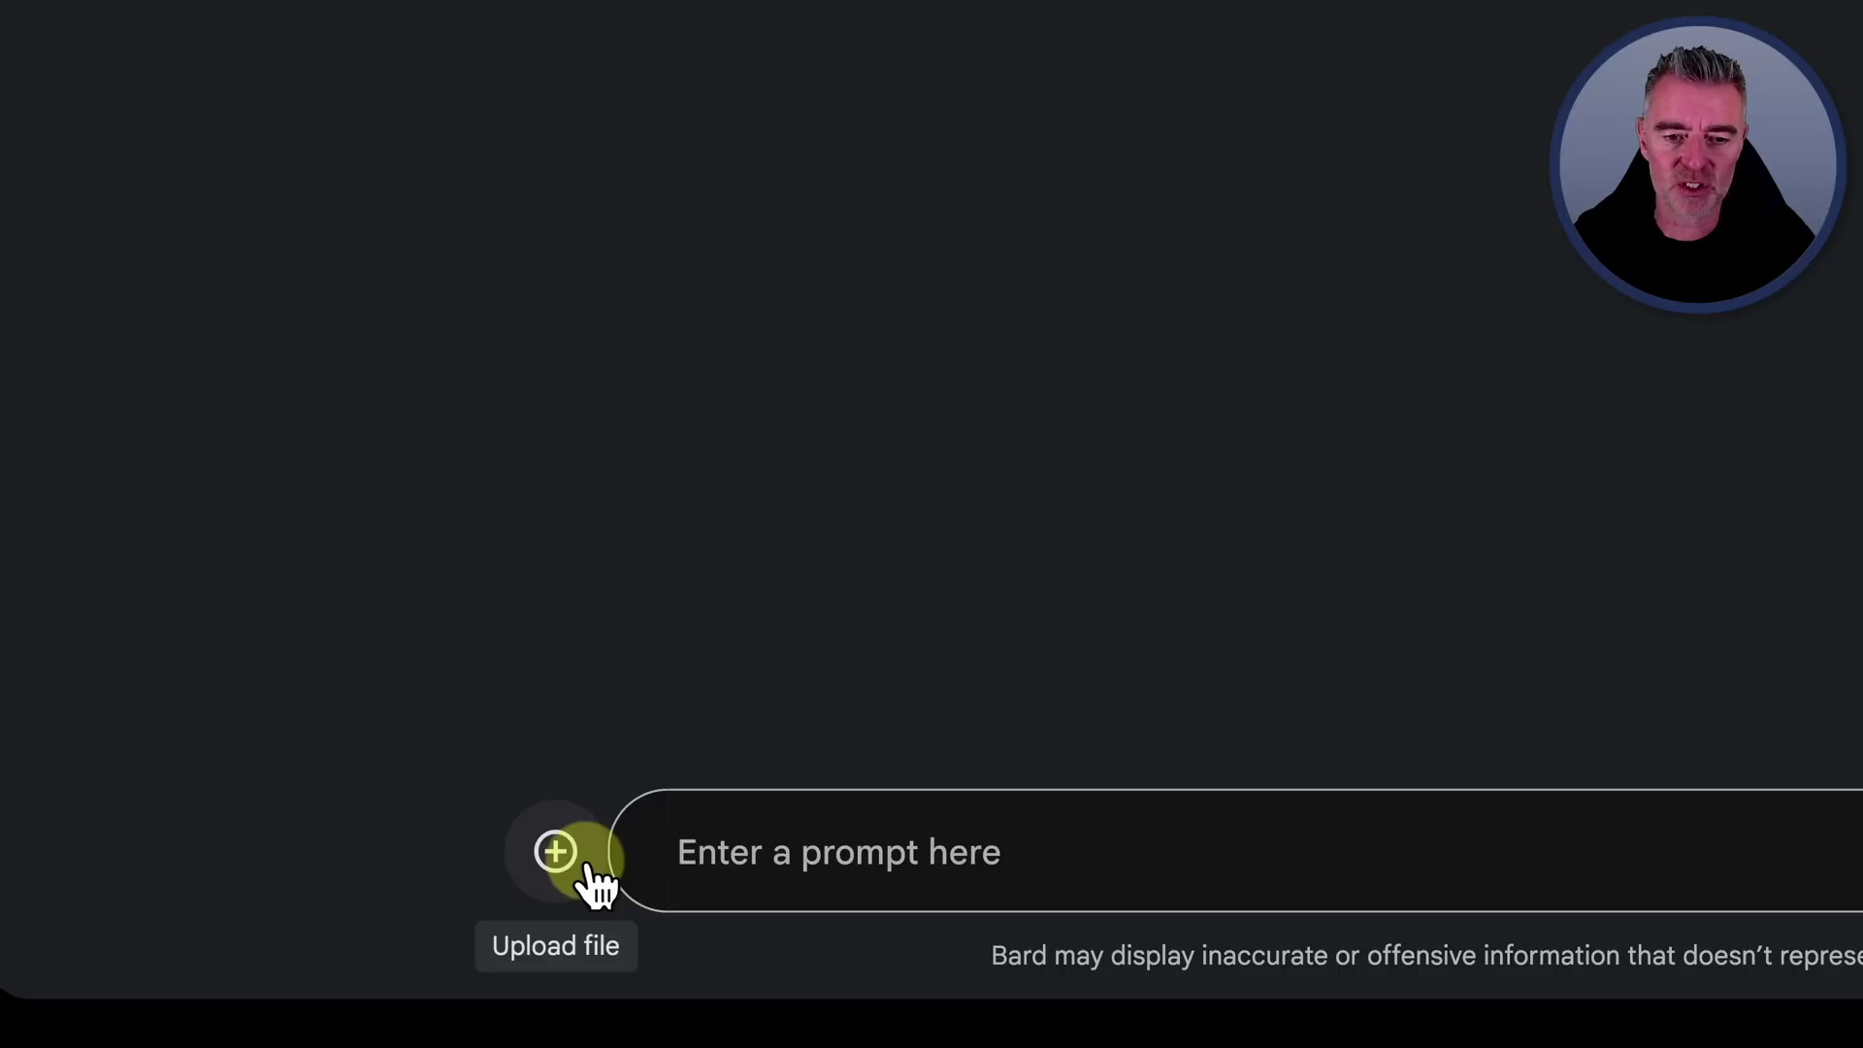
{"action": "left_click", "coordinate": [561, 836]}
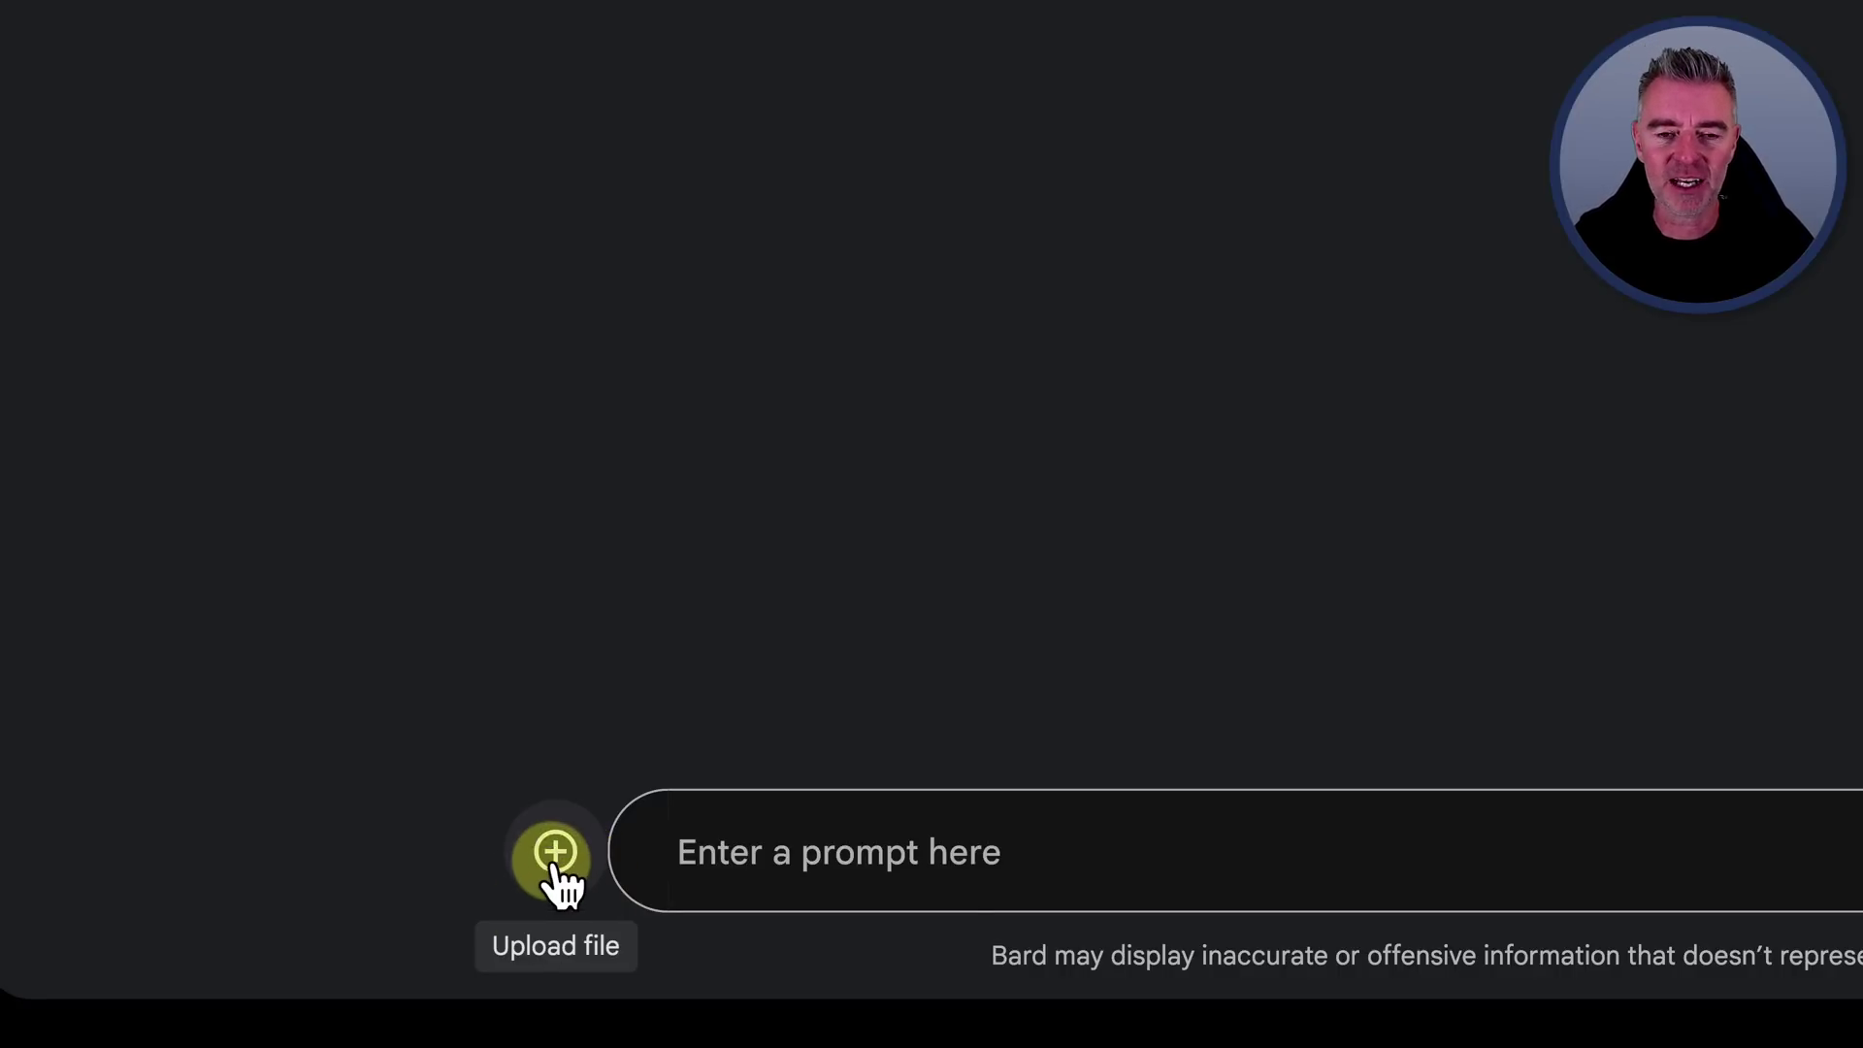
{"action": "left_click", "coordinate": [562, 836]}
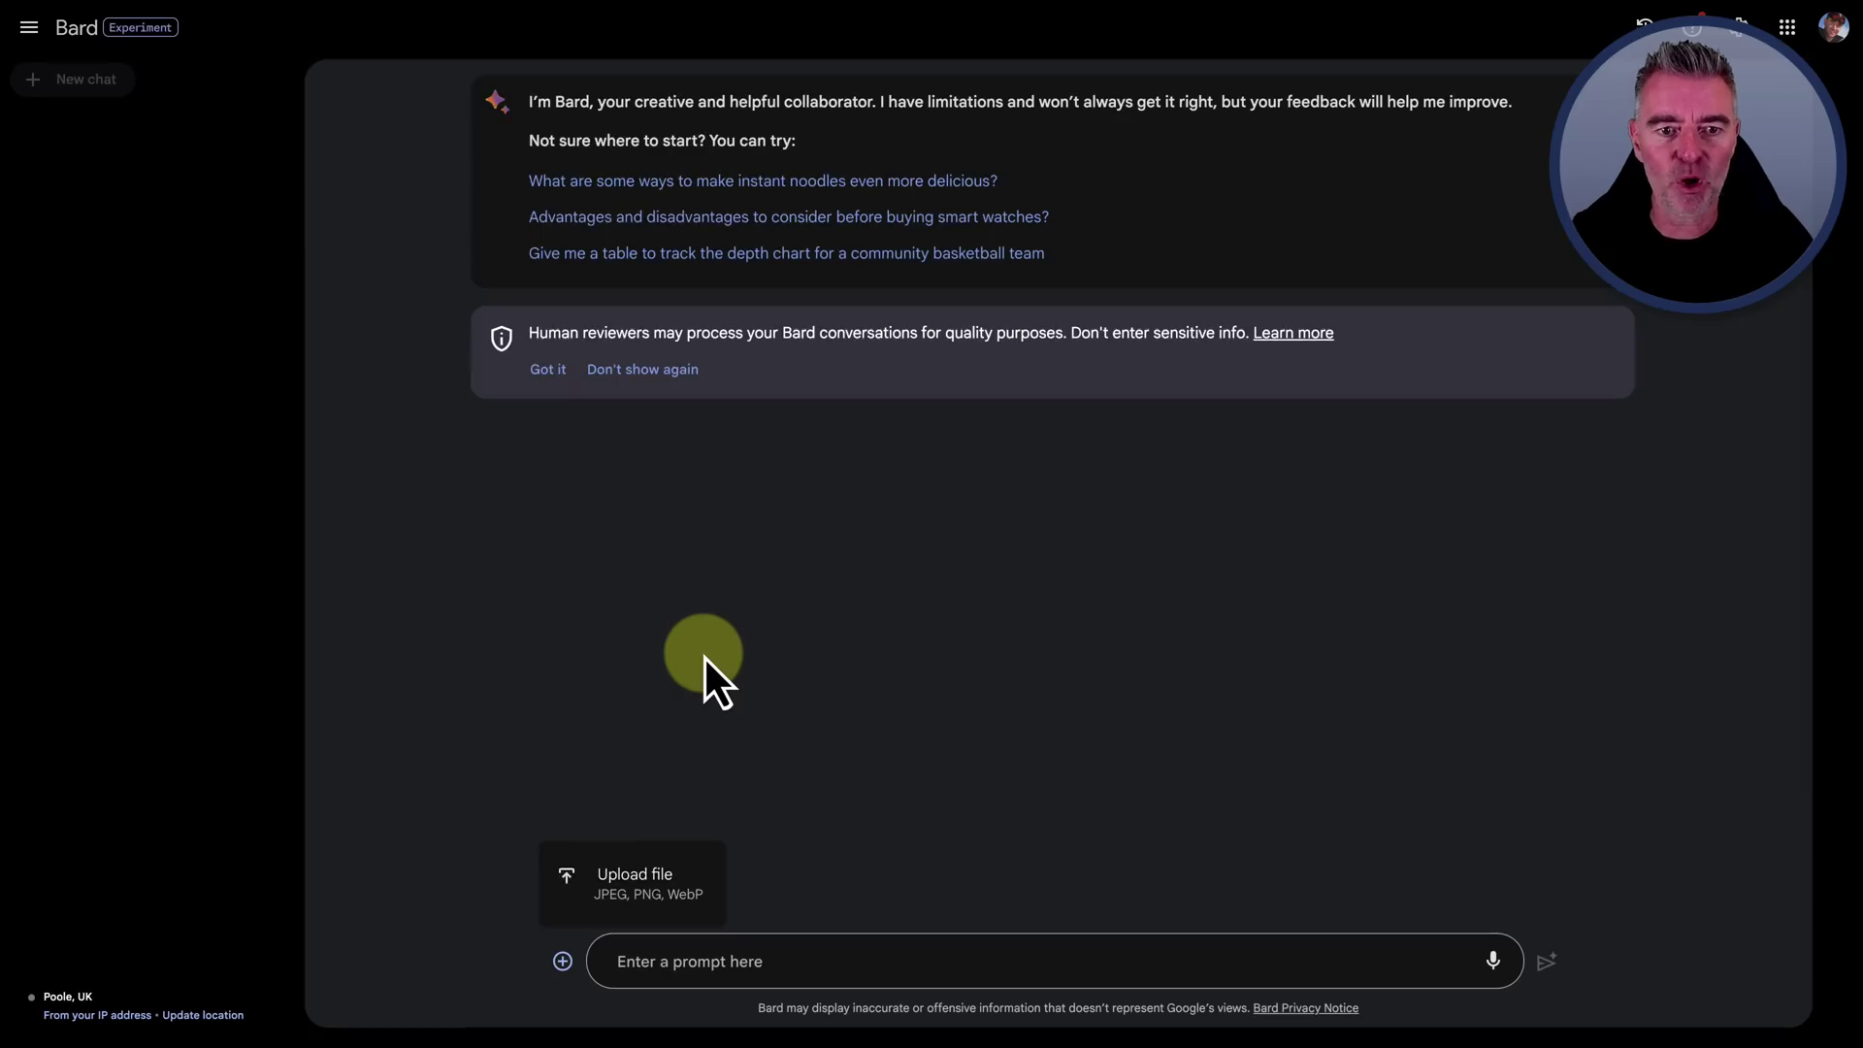
{"action": "left_click", "coordinate": [703, 655]}
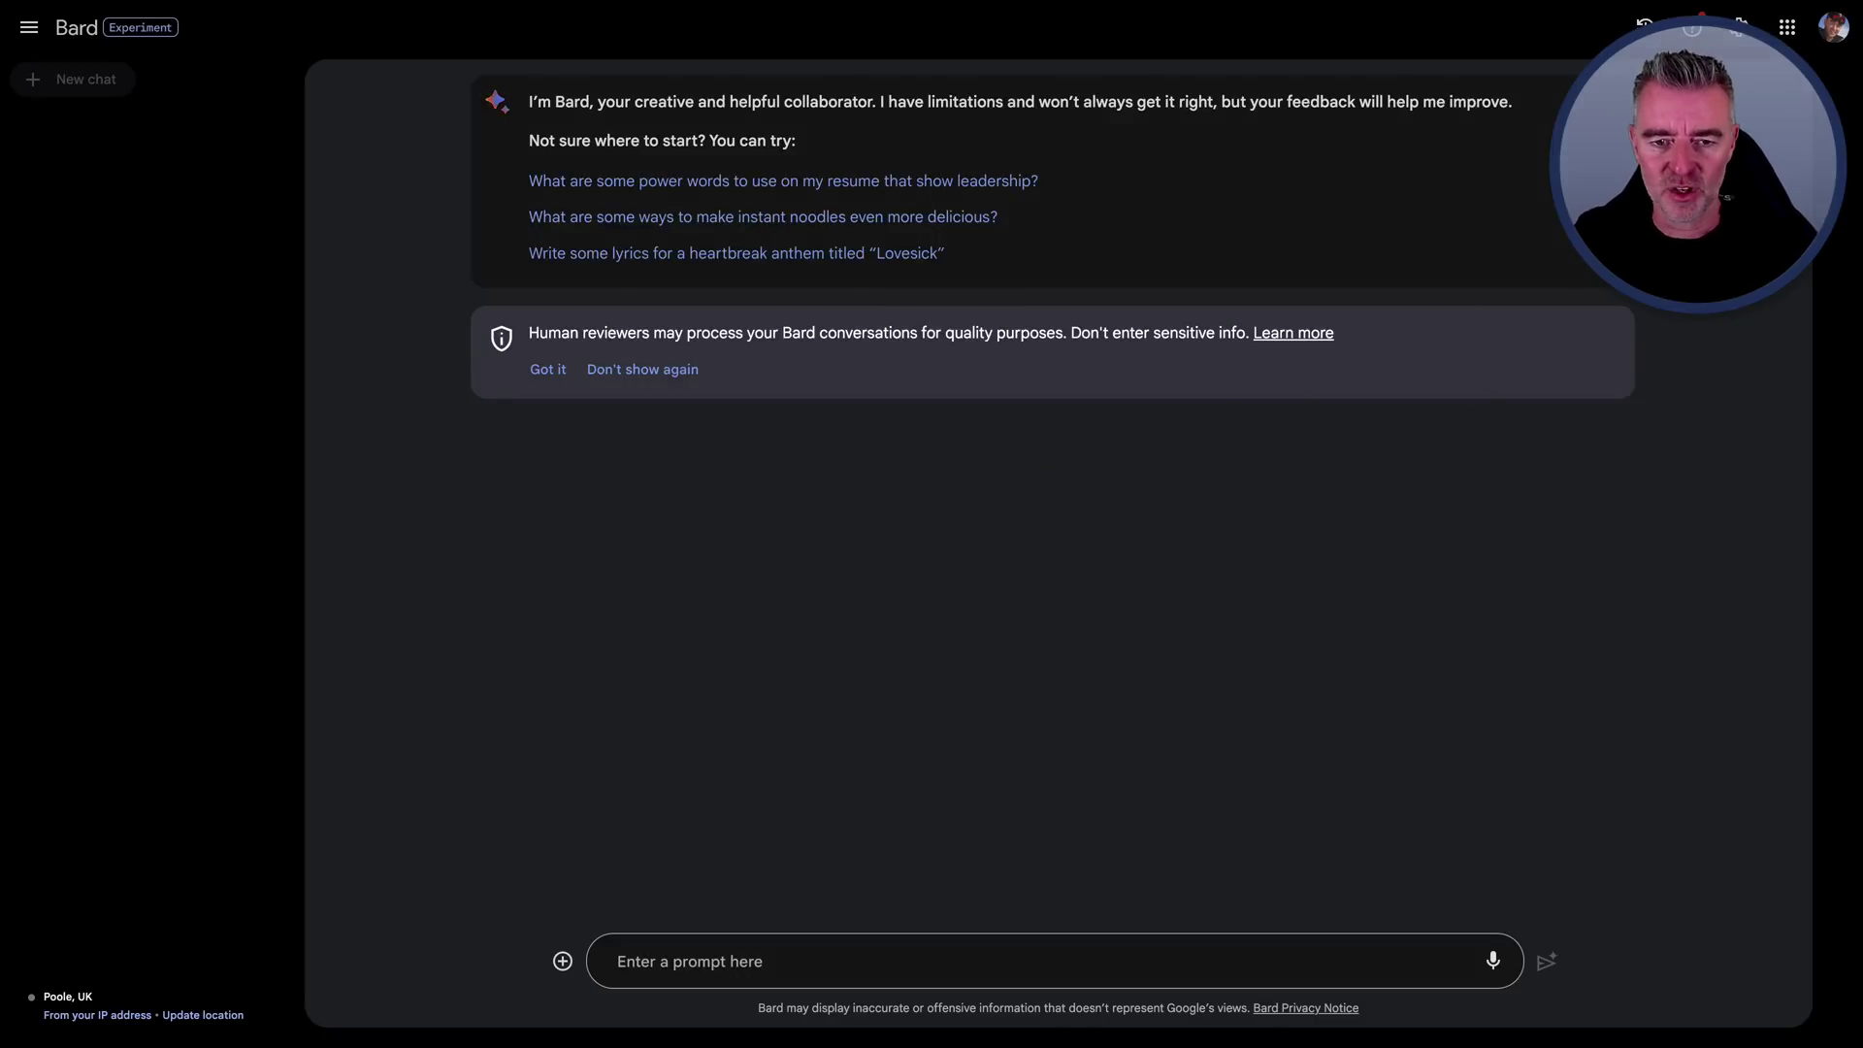
Ask Bard for five benefits of Bard for small business owners and marketers, then highlight parts of the reply
{"action": "left_click", "coordinate": [712, 958]}
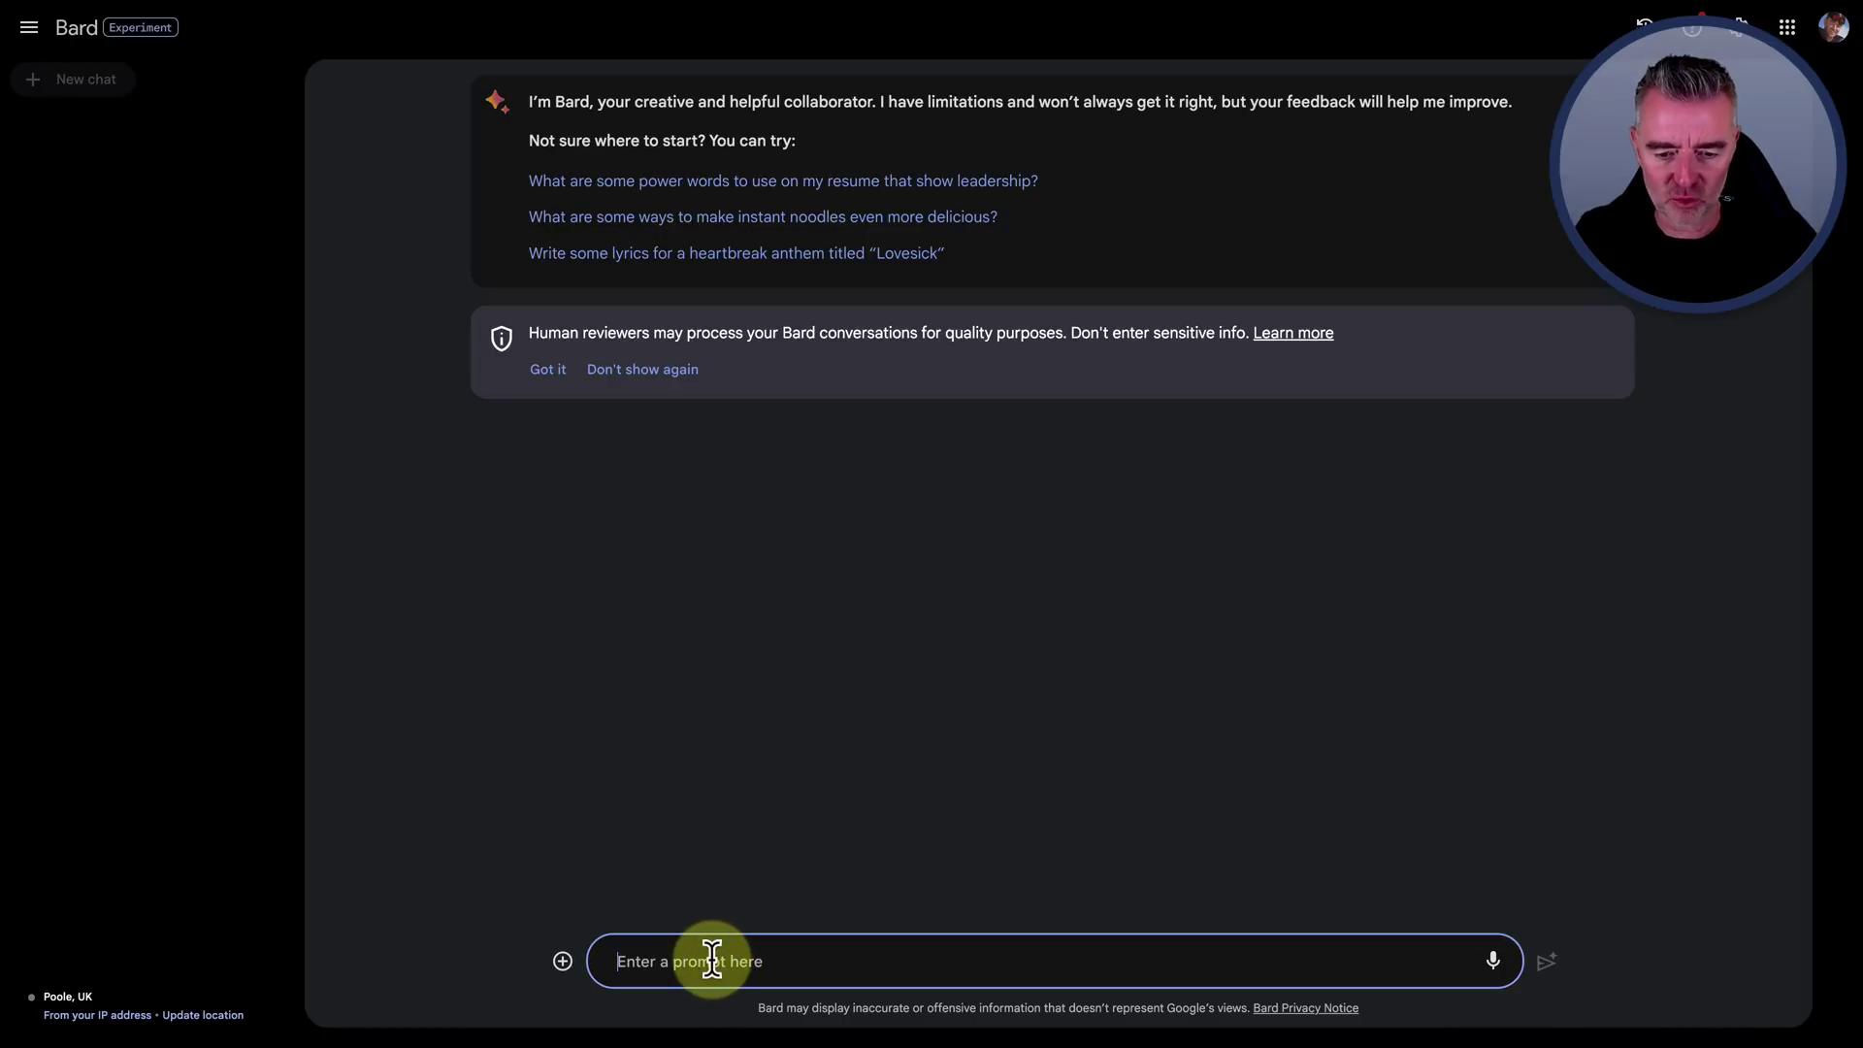
{"action": "type", "text": "Can you give me five benefits of using Google Bard for small business, owners and marketers"}
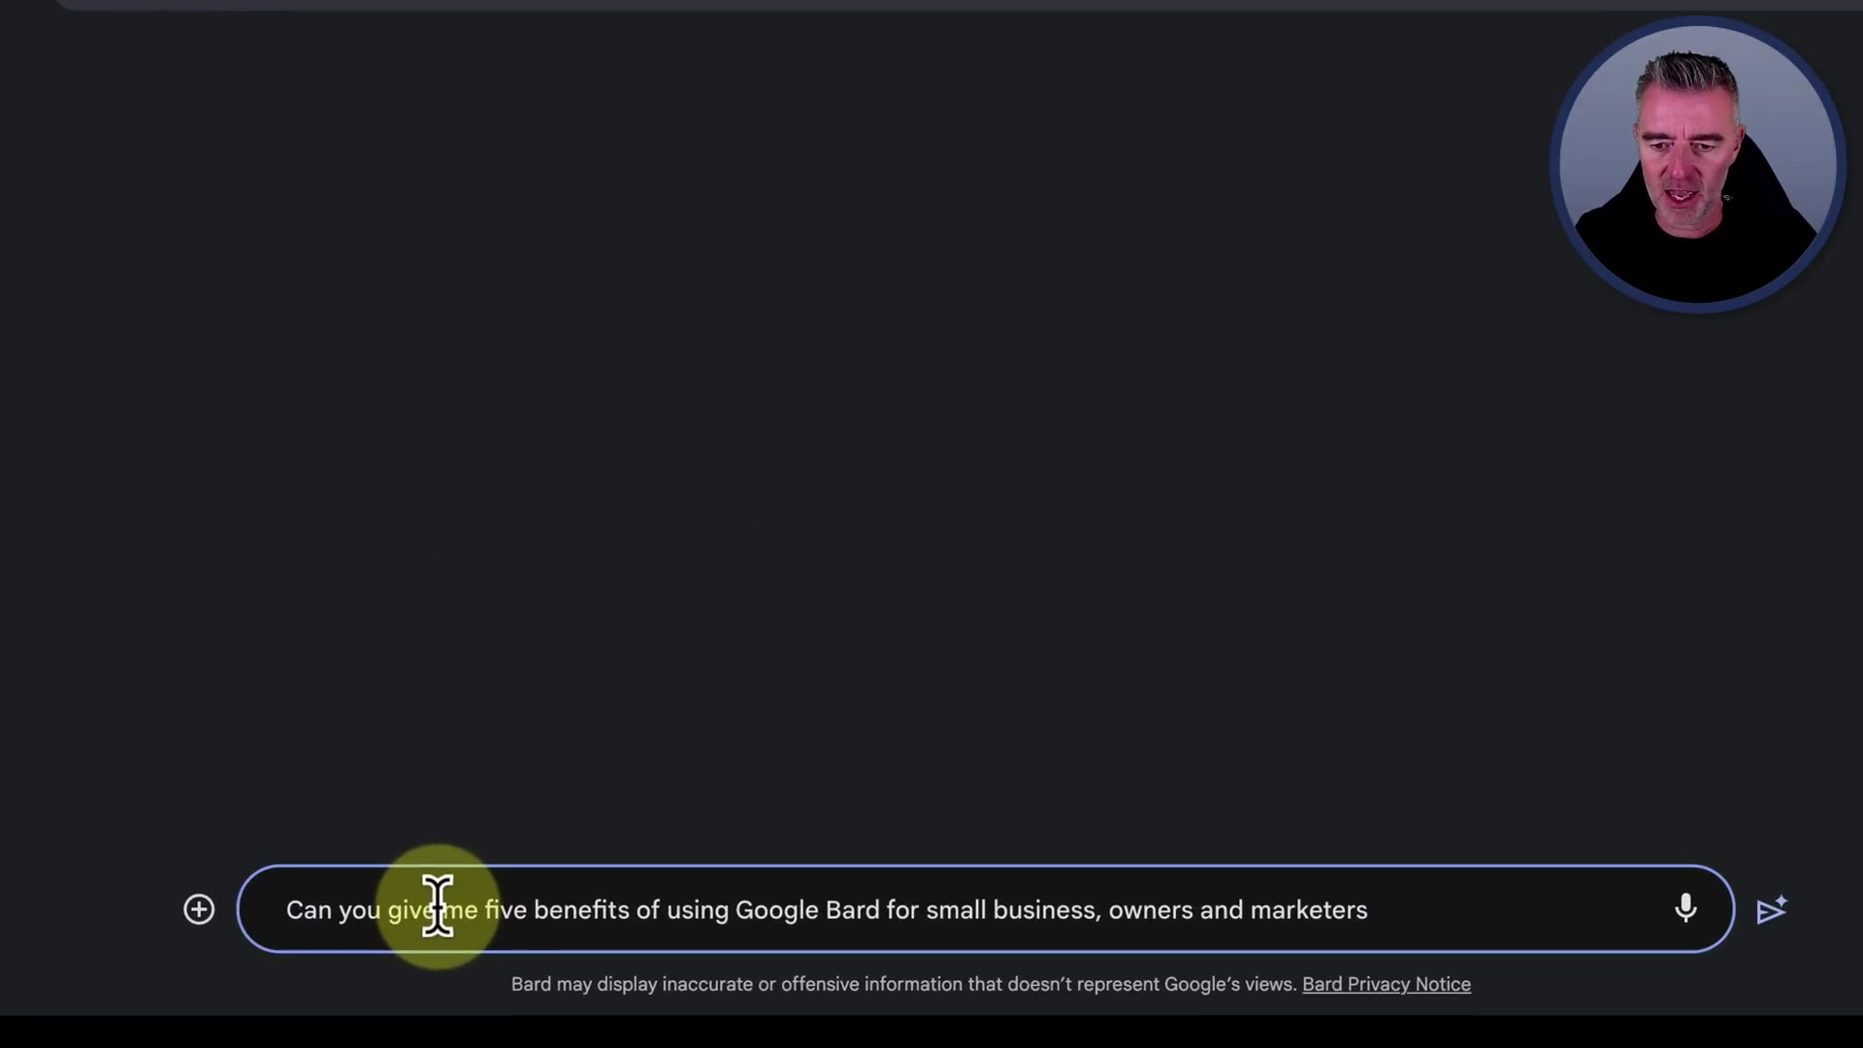
{"action": "type", "text": "?"}
{"action": "key", "text": "Return"}
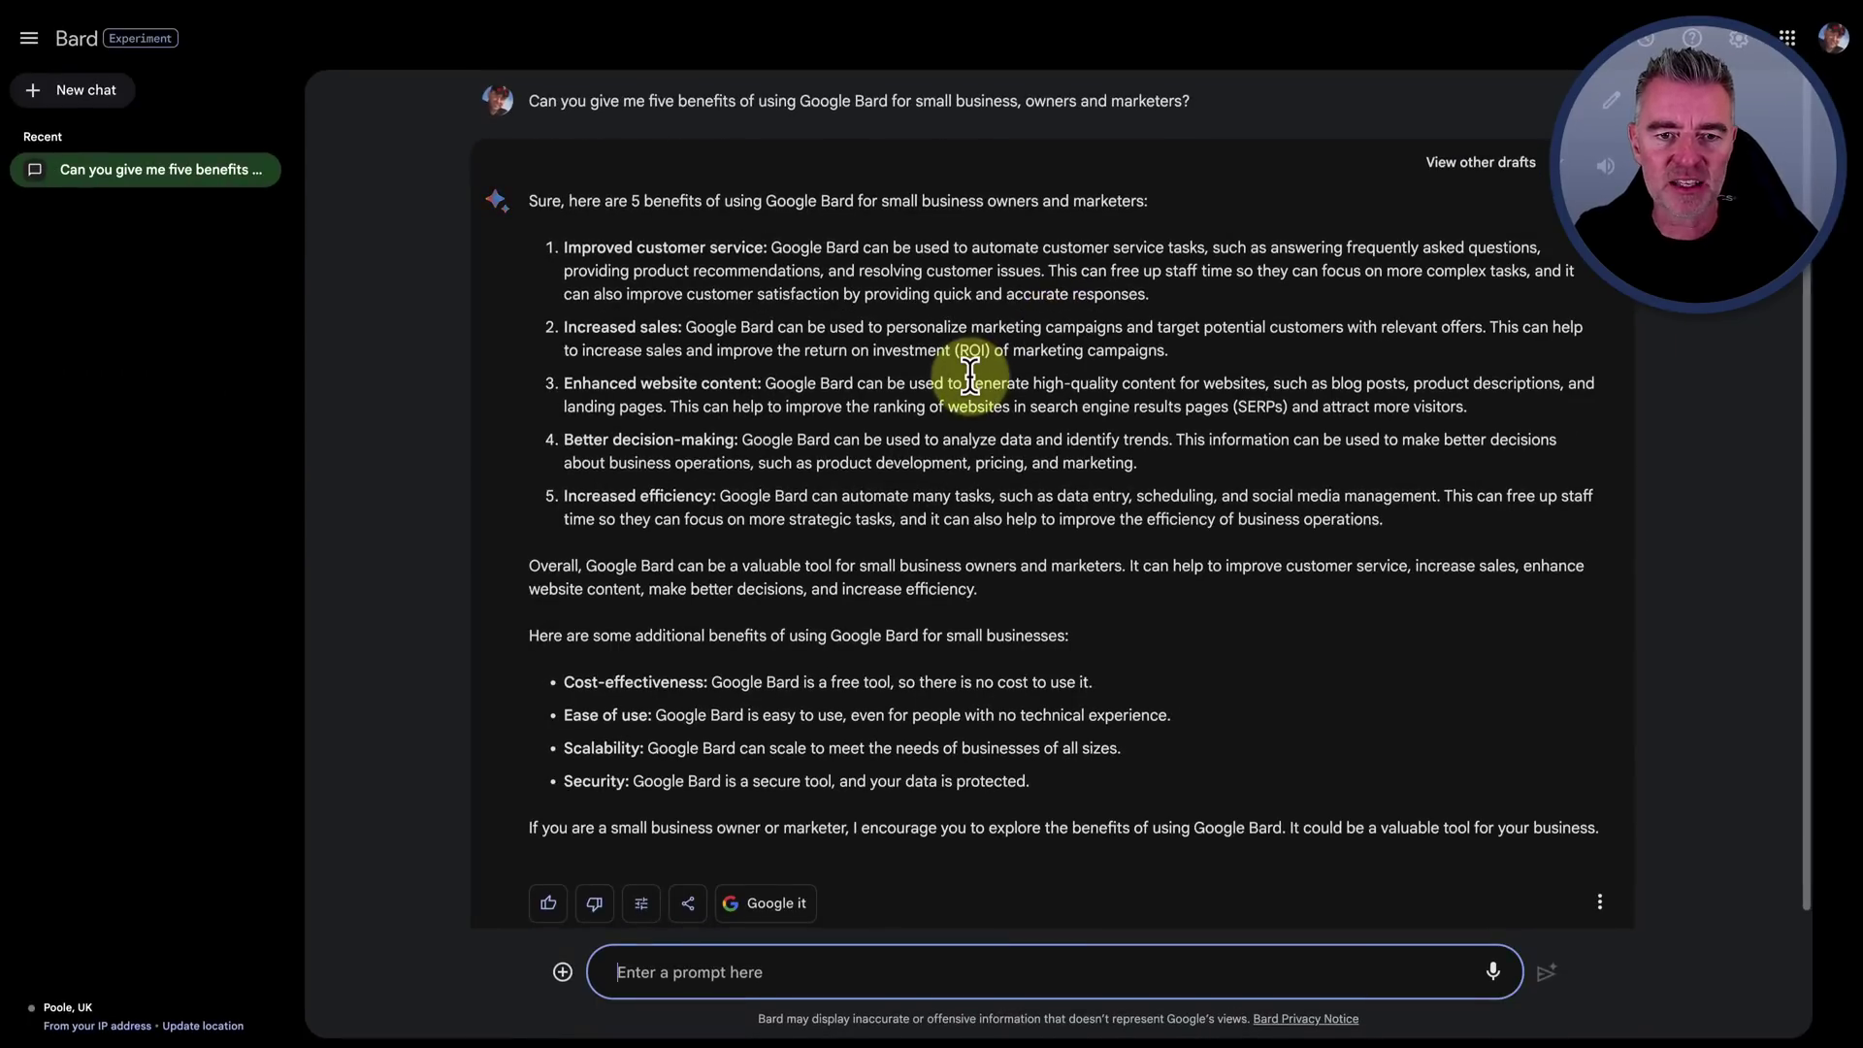
{"action": "left_click_drag", "start_coordinate": [561, 247], "coordinate": [948, 294]}
{"action": "left_click_drag", "start_coordinate": [592, 327], "coordinate": [657, 328]}
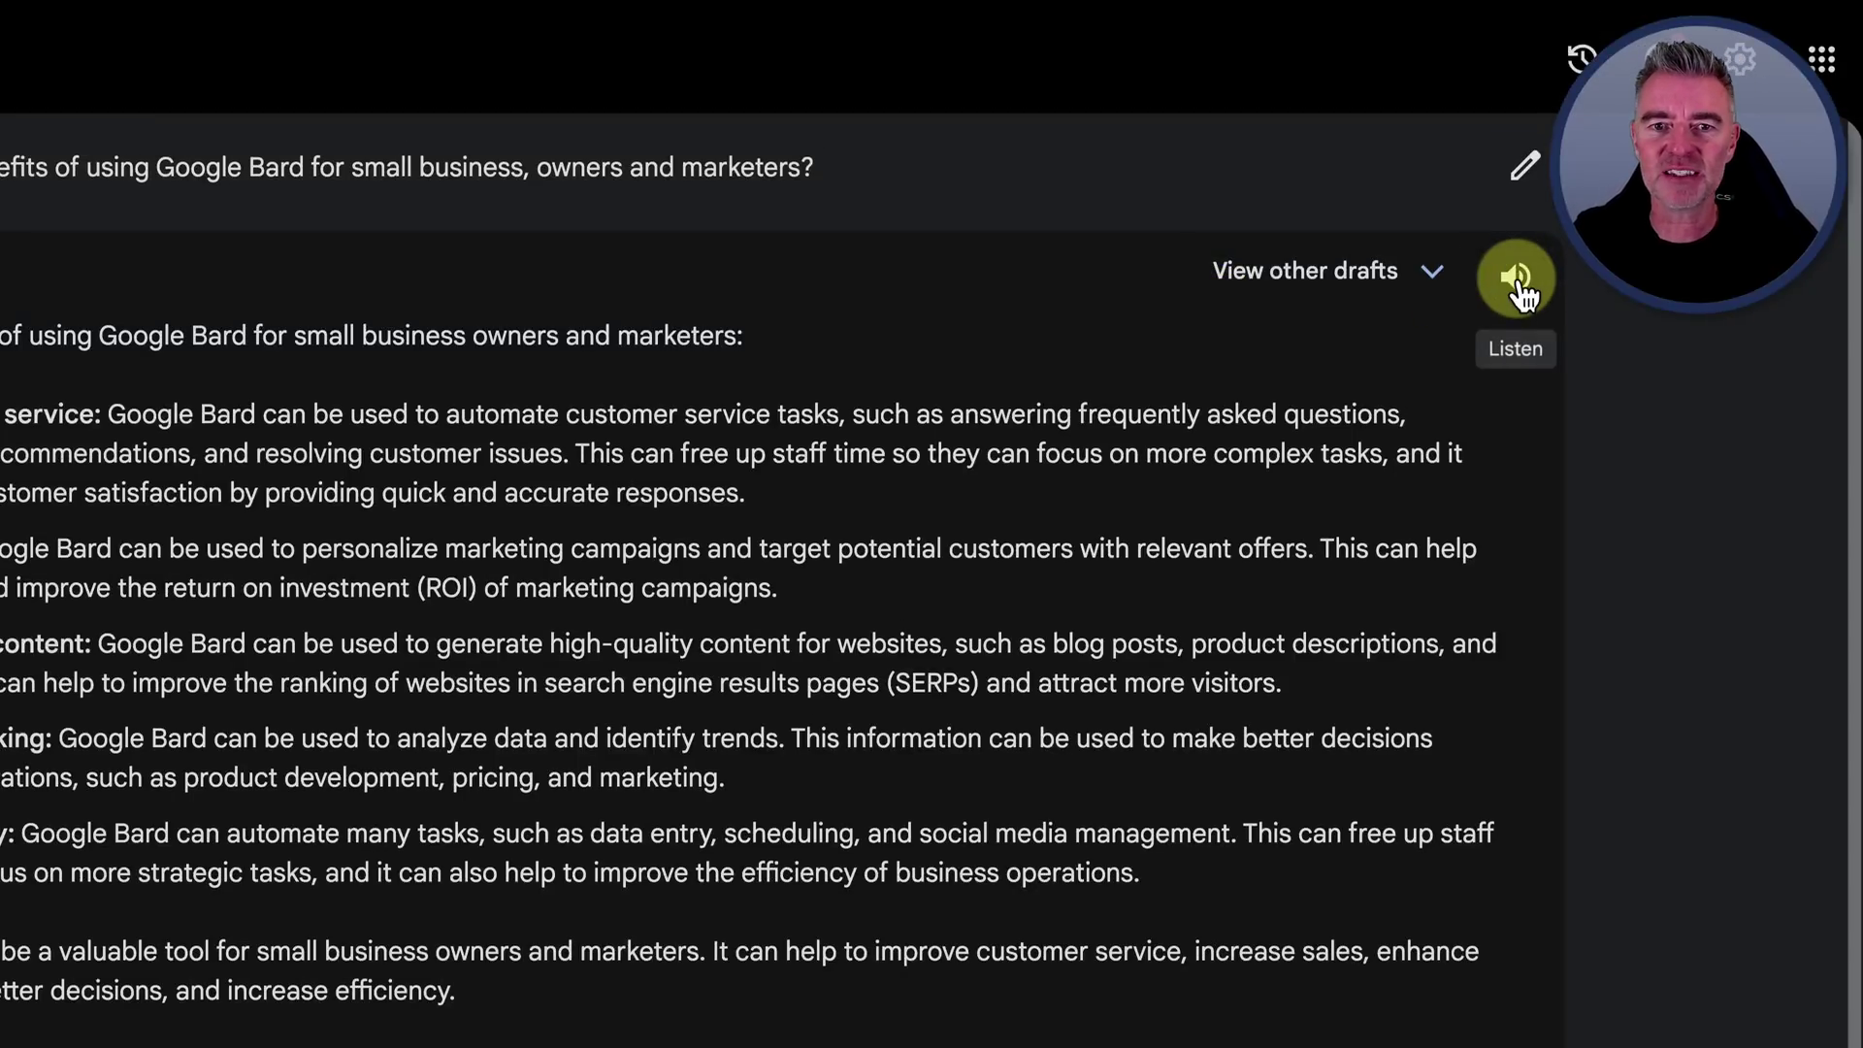
Have Bard read the benefits answer aloud, then scroll down through the extra benefits
{"action": "left_click", "coordinate": [1517, 282]}
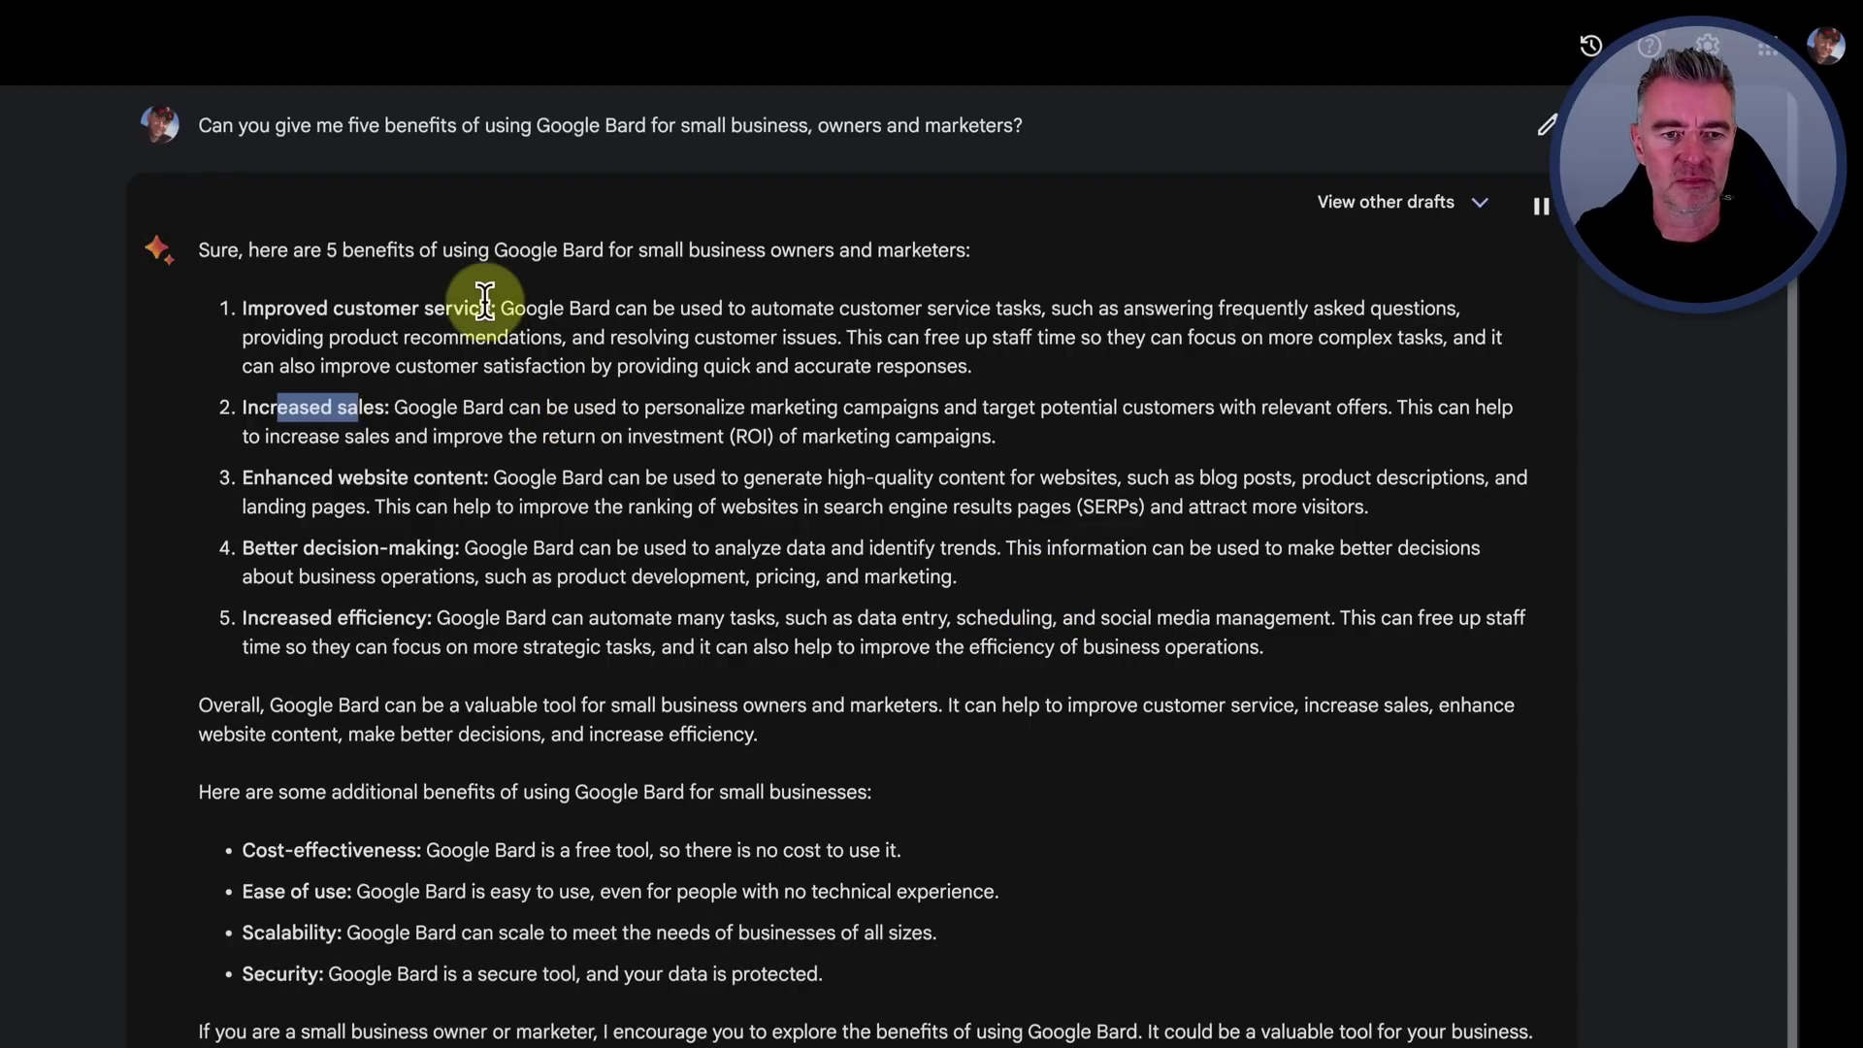
{"action": "left_click_drag", "start_coordinate": [199, 254], "coordinate": [999, 256]}
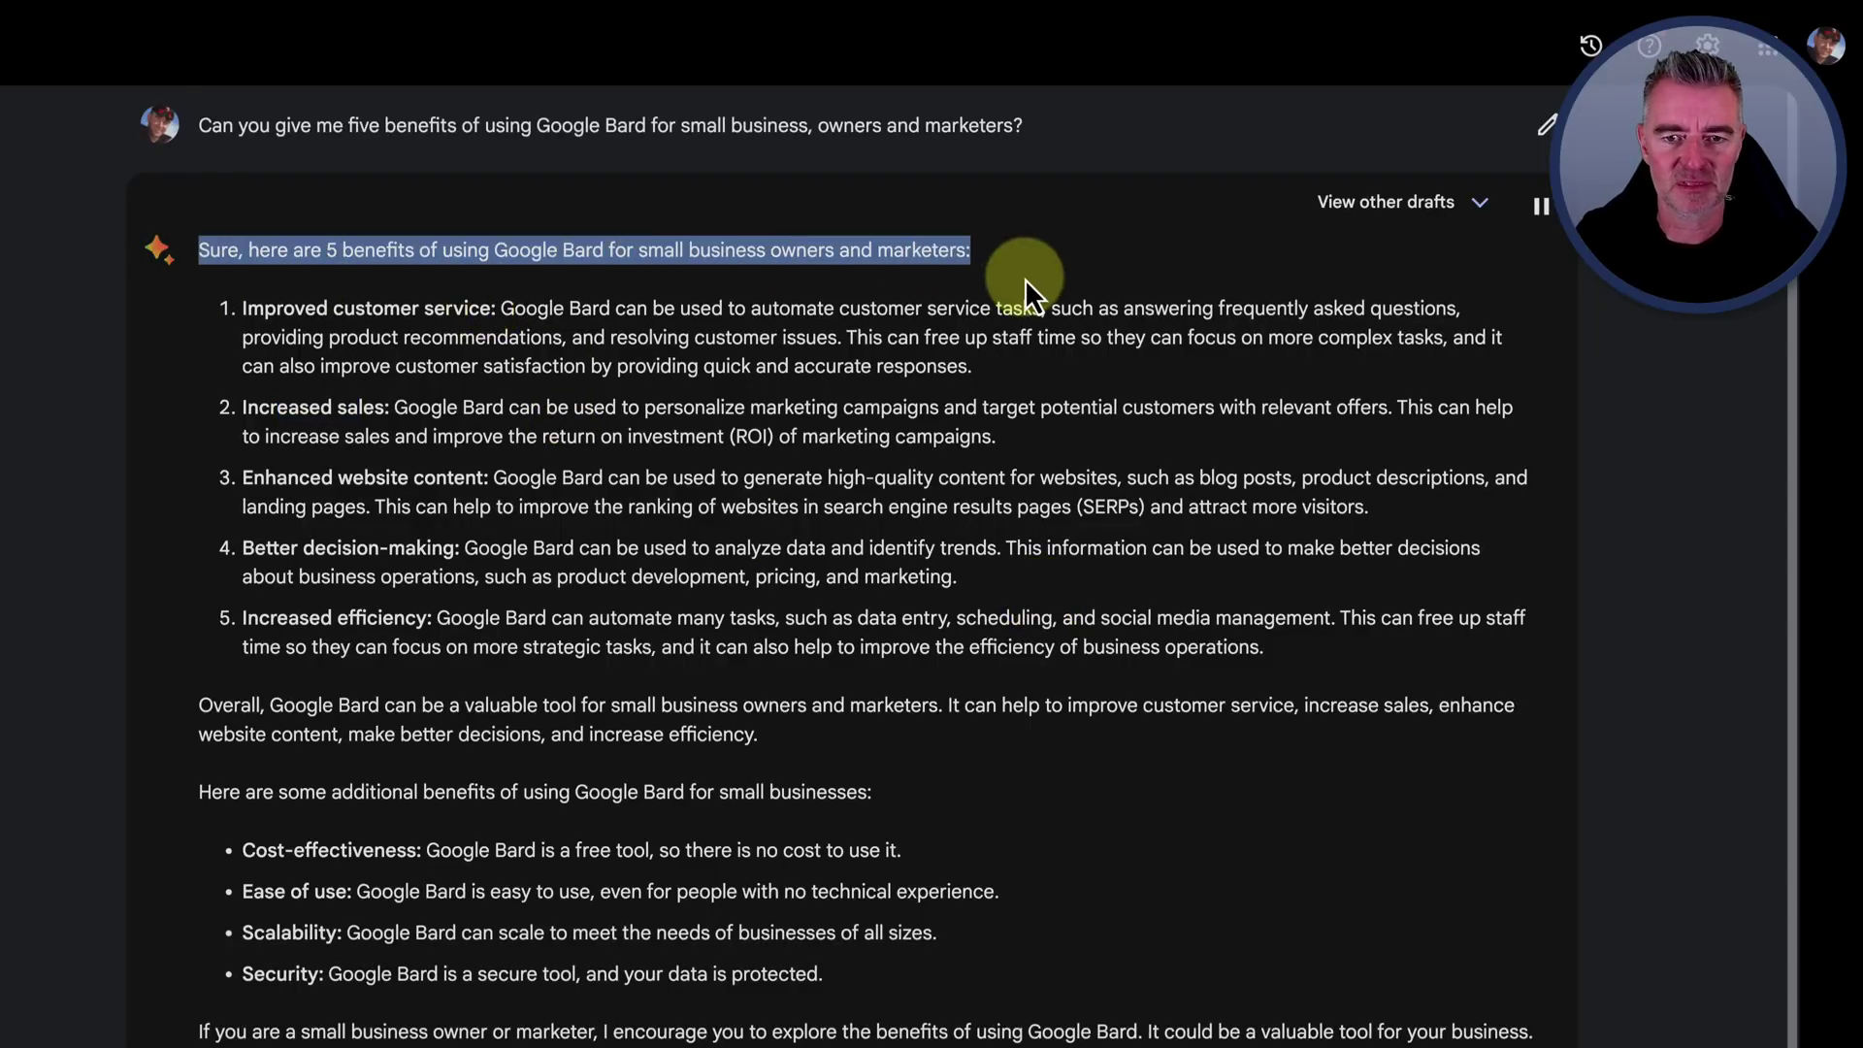
{"action": "left_click", "coordinate": [1011, 301]}
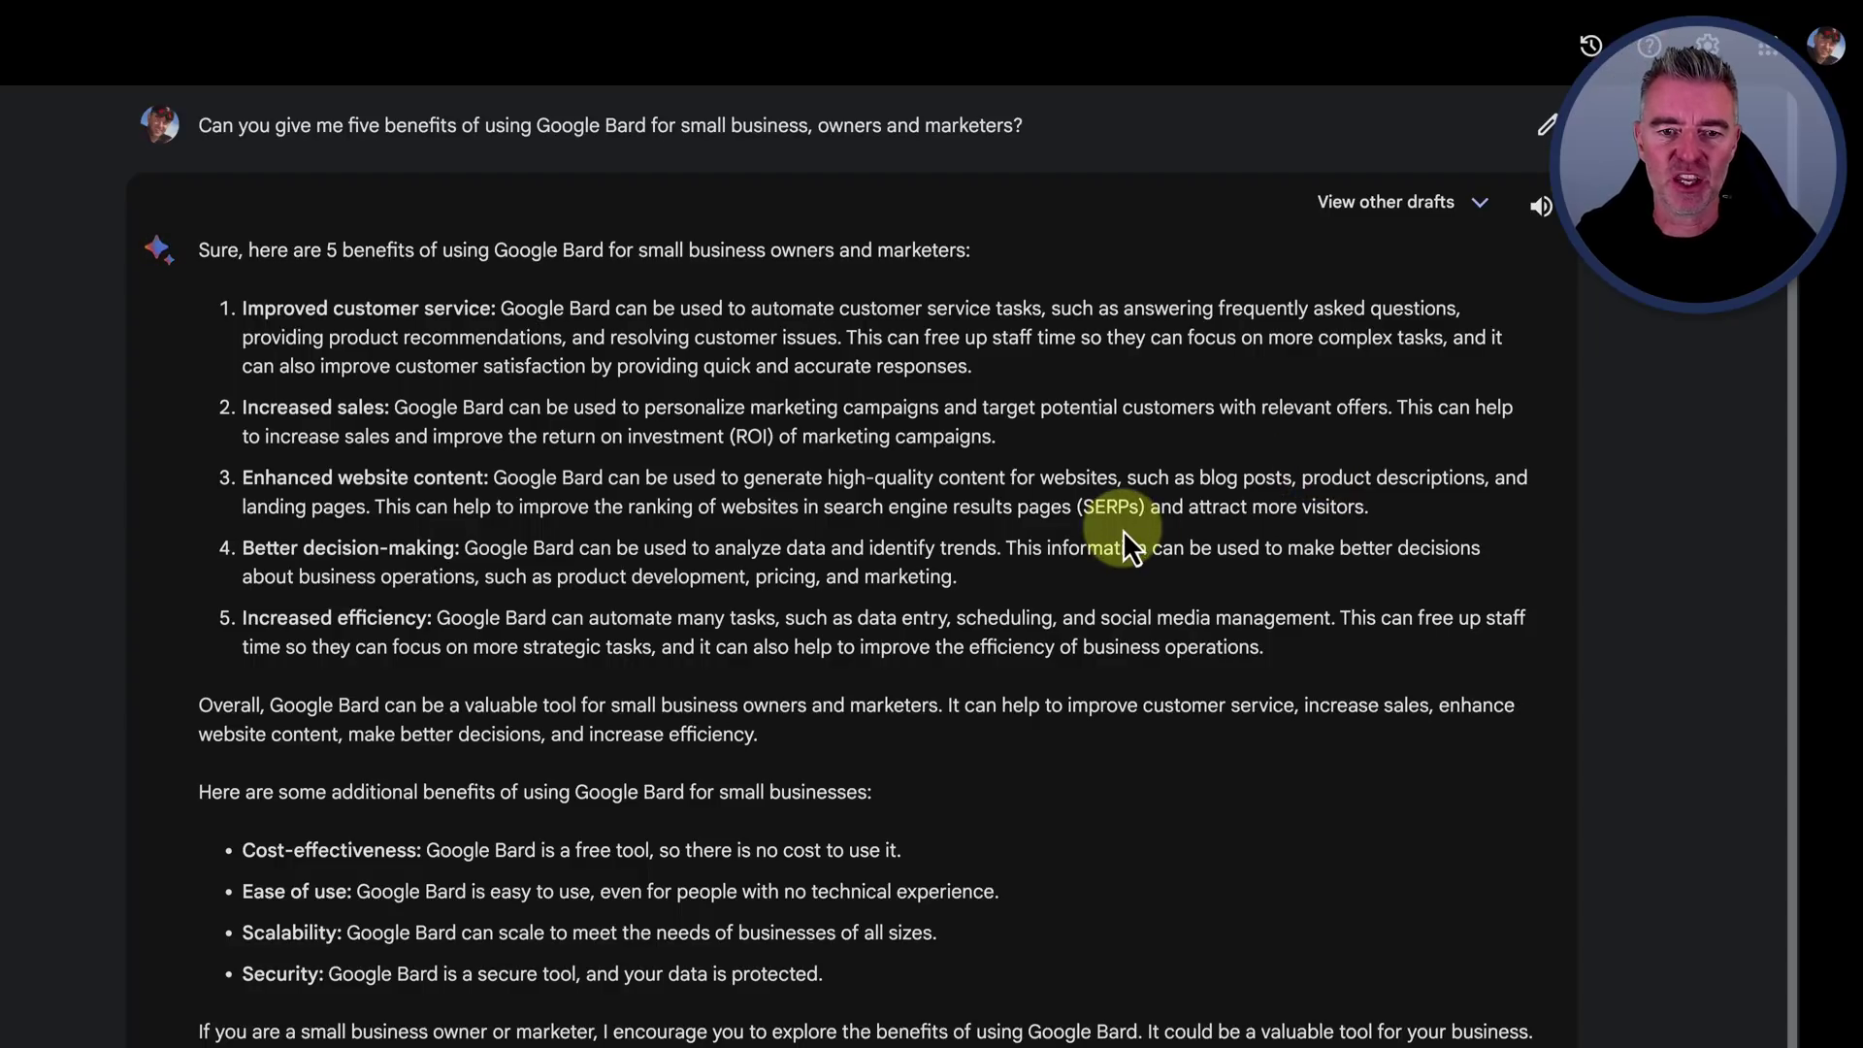
{"action": "scroll", "coordinate": [1122, 529], "scroll_direction": "down", "scroll_amount": 1}
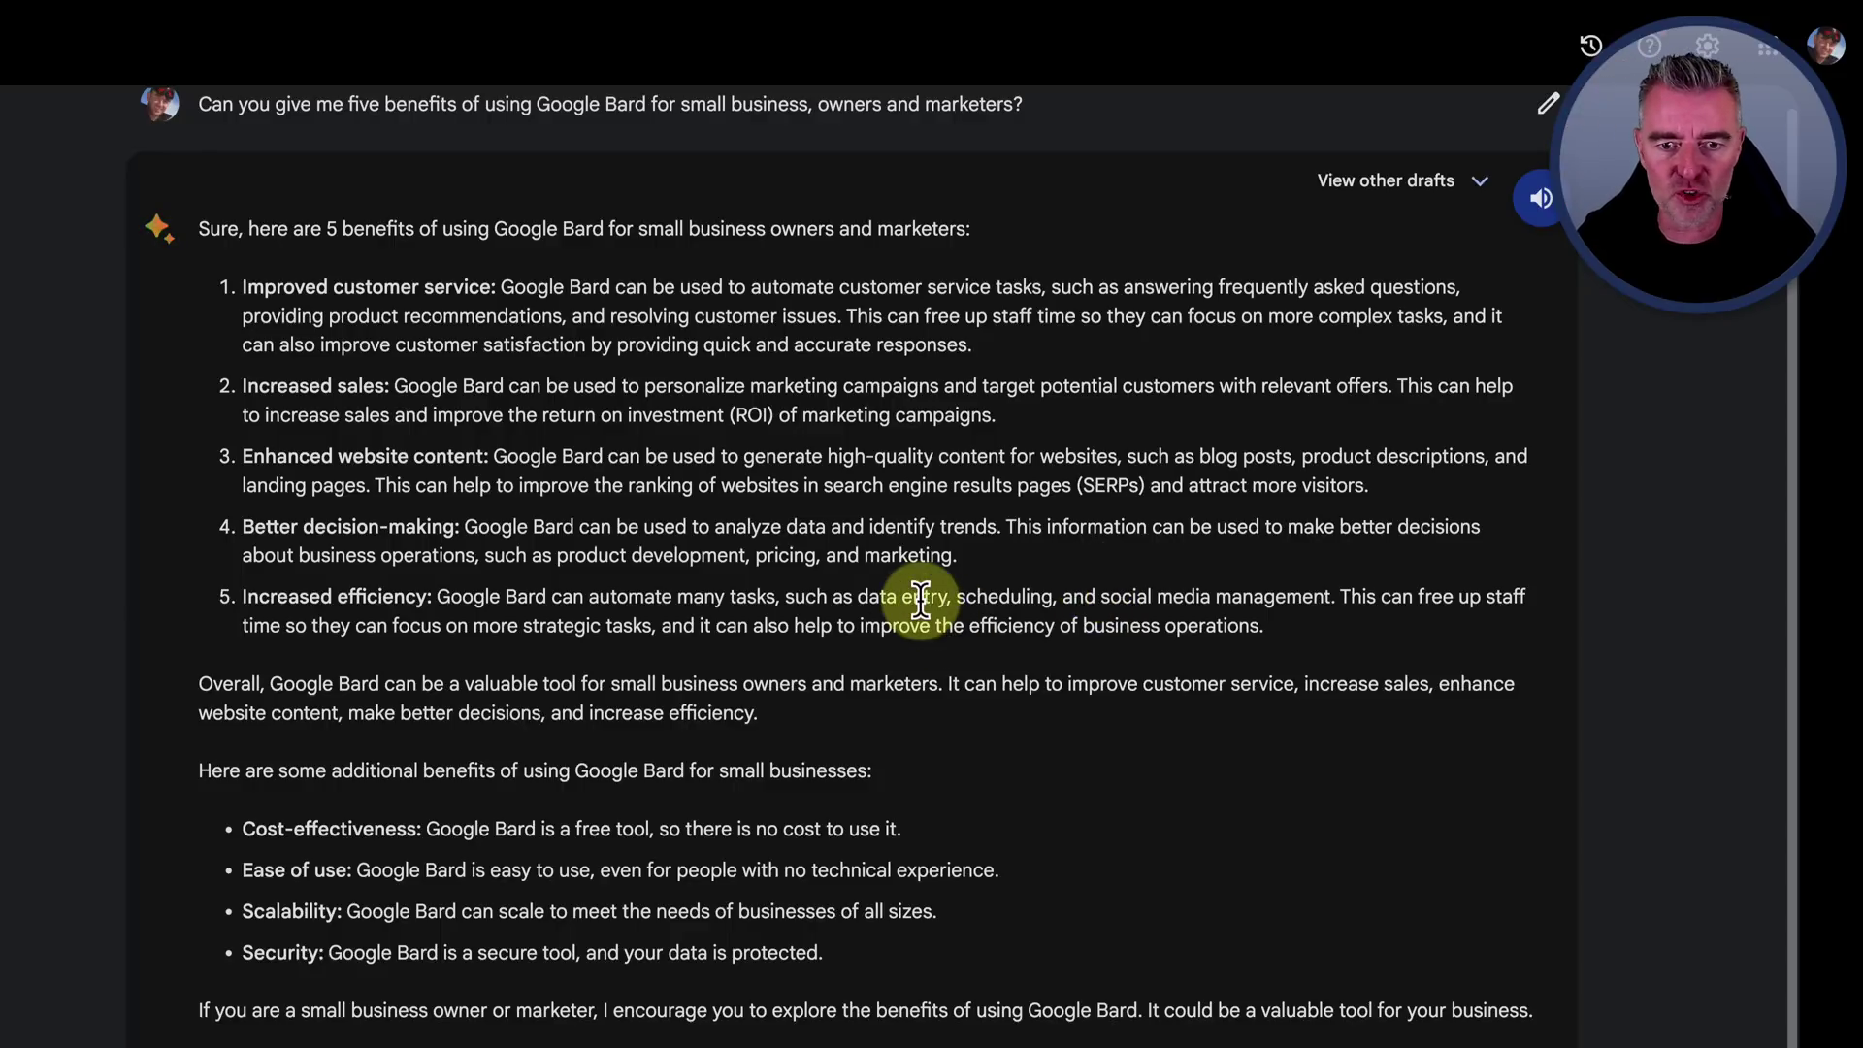
{"action": "scroll", "coordinate": [921, 599], "scroll_direction": "down", "scroll_amount": 2}
{"action": "scroll", "coordinate": [921, 599], "scroll_direction": "down", "scroll_amount": 1}
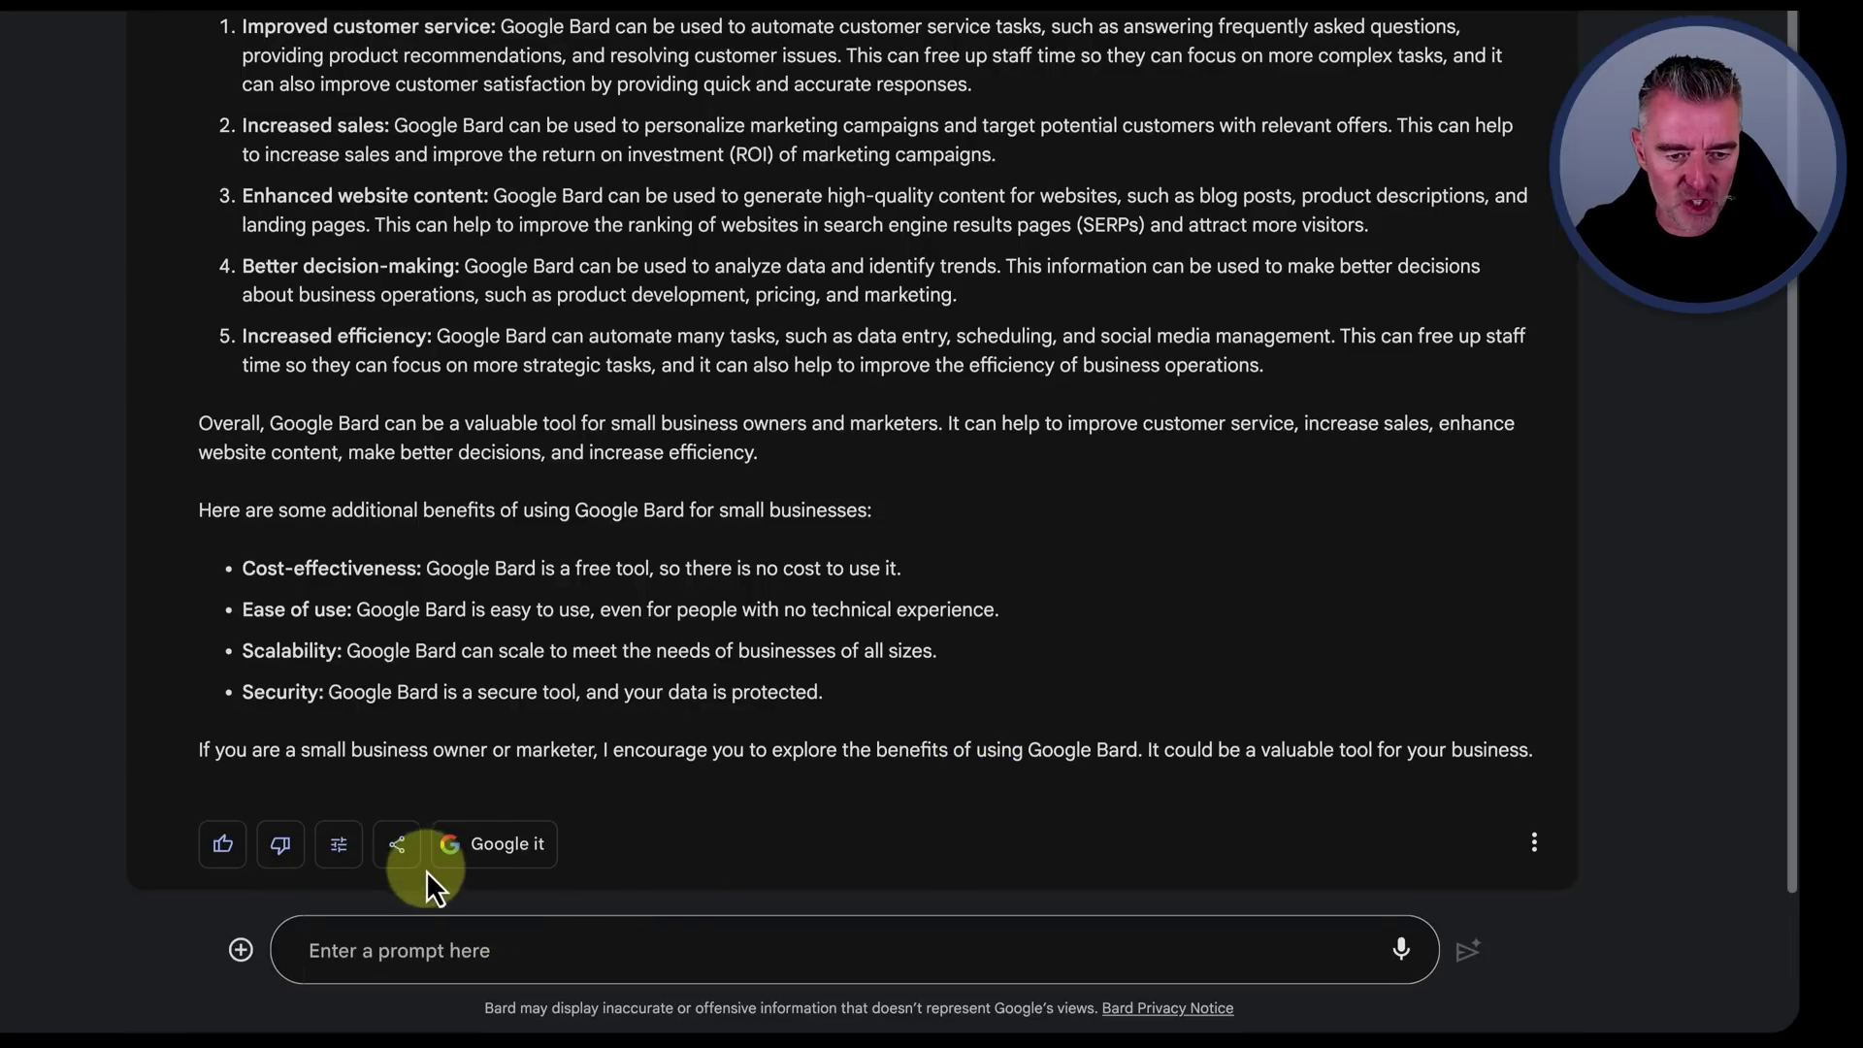
Check the answer's share and export options, dismiss them, and bring up Modify response
{"action": "left_click", "coordinate": [399, 854]}
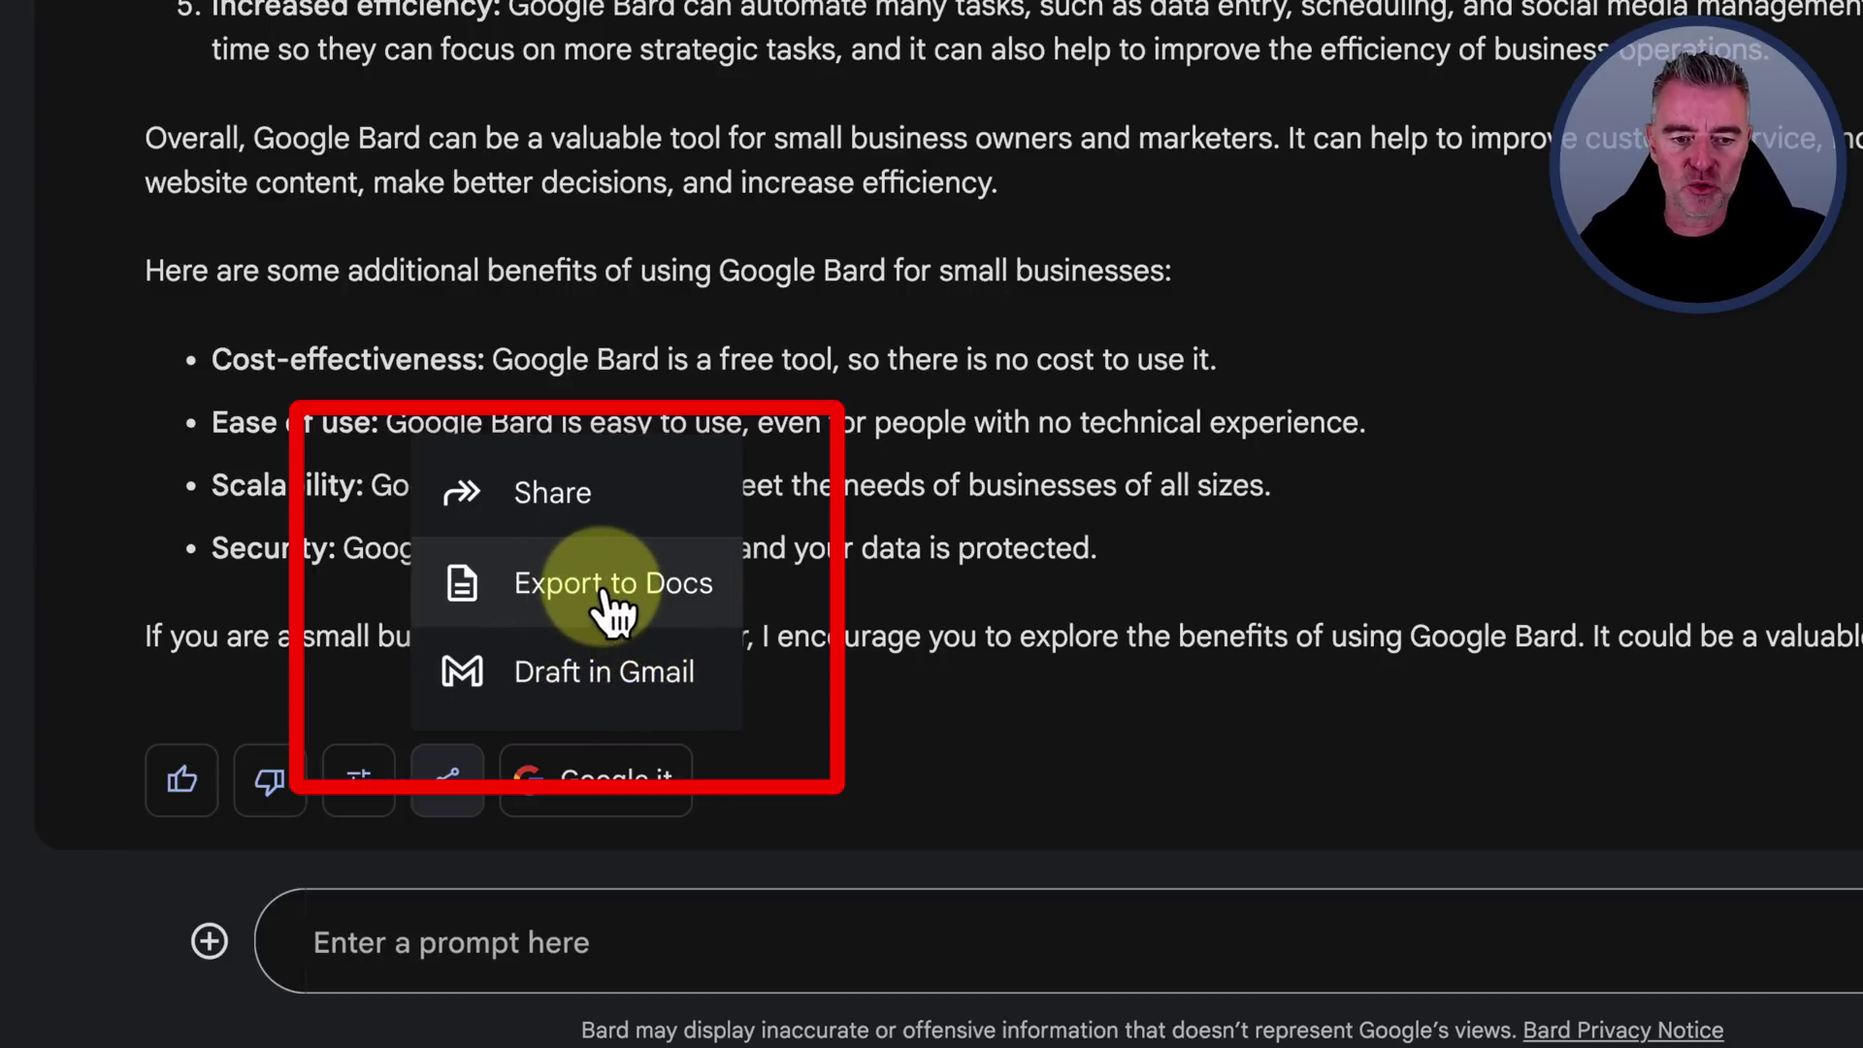
{"action": "left_click", "coordinate": [1263, 539]}
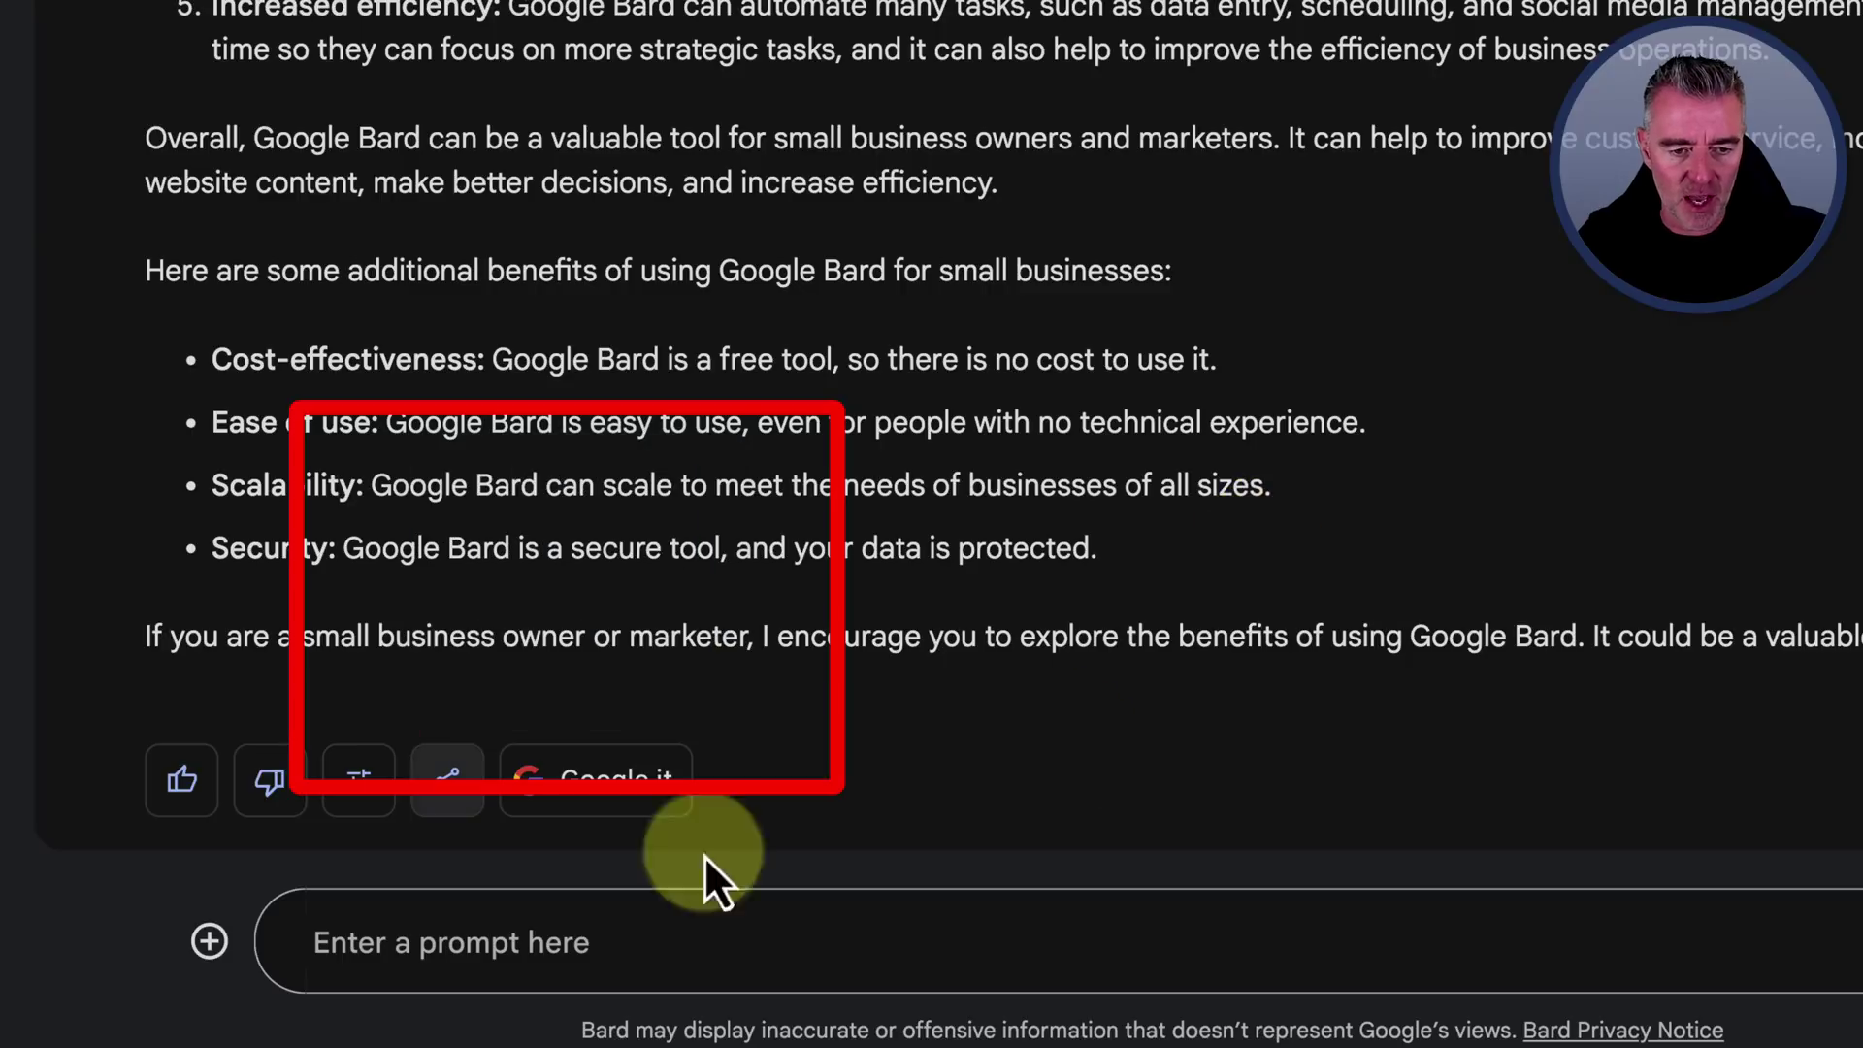
{"action": "left_click", "coordinate": [357, 788]}
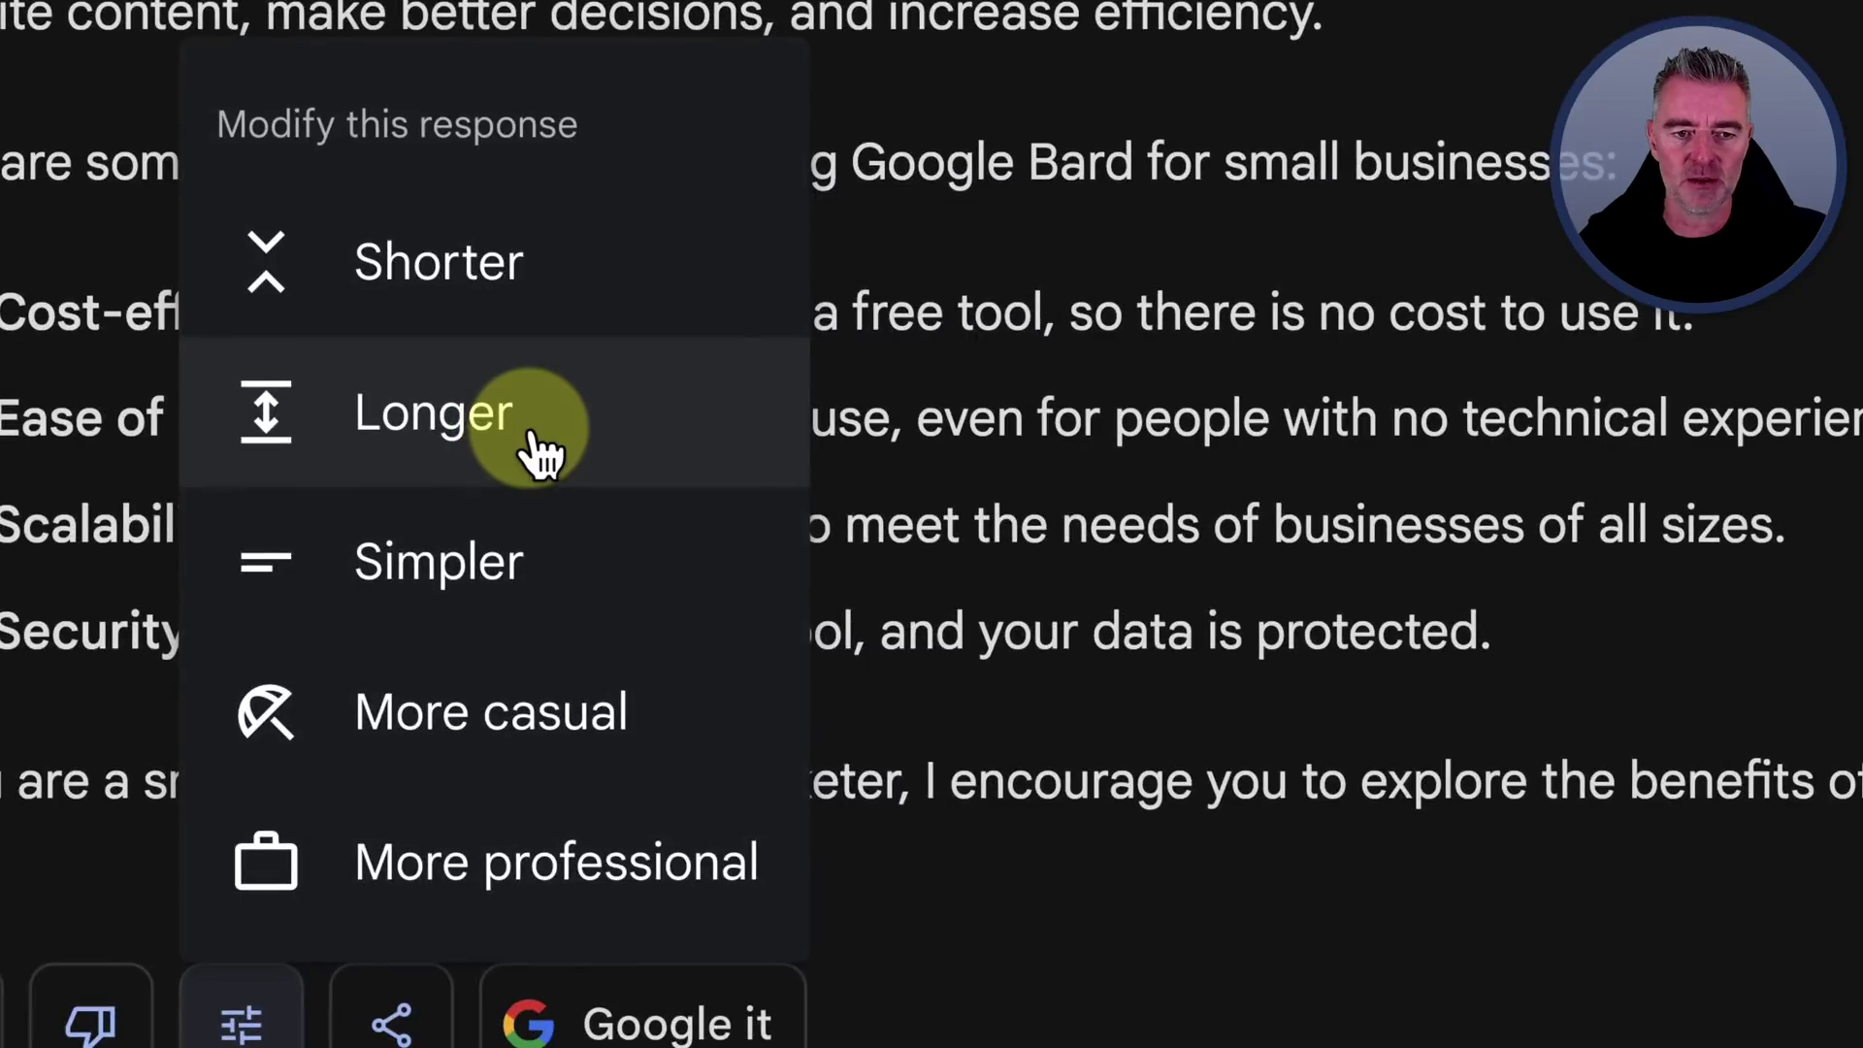
Review the longer detailed benefits answer, then request a More casual rewrite
{"action": "scroll", "coordinate": [540, 451], "scroll_direction": "down", "scroll_amount": 1}
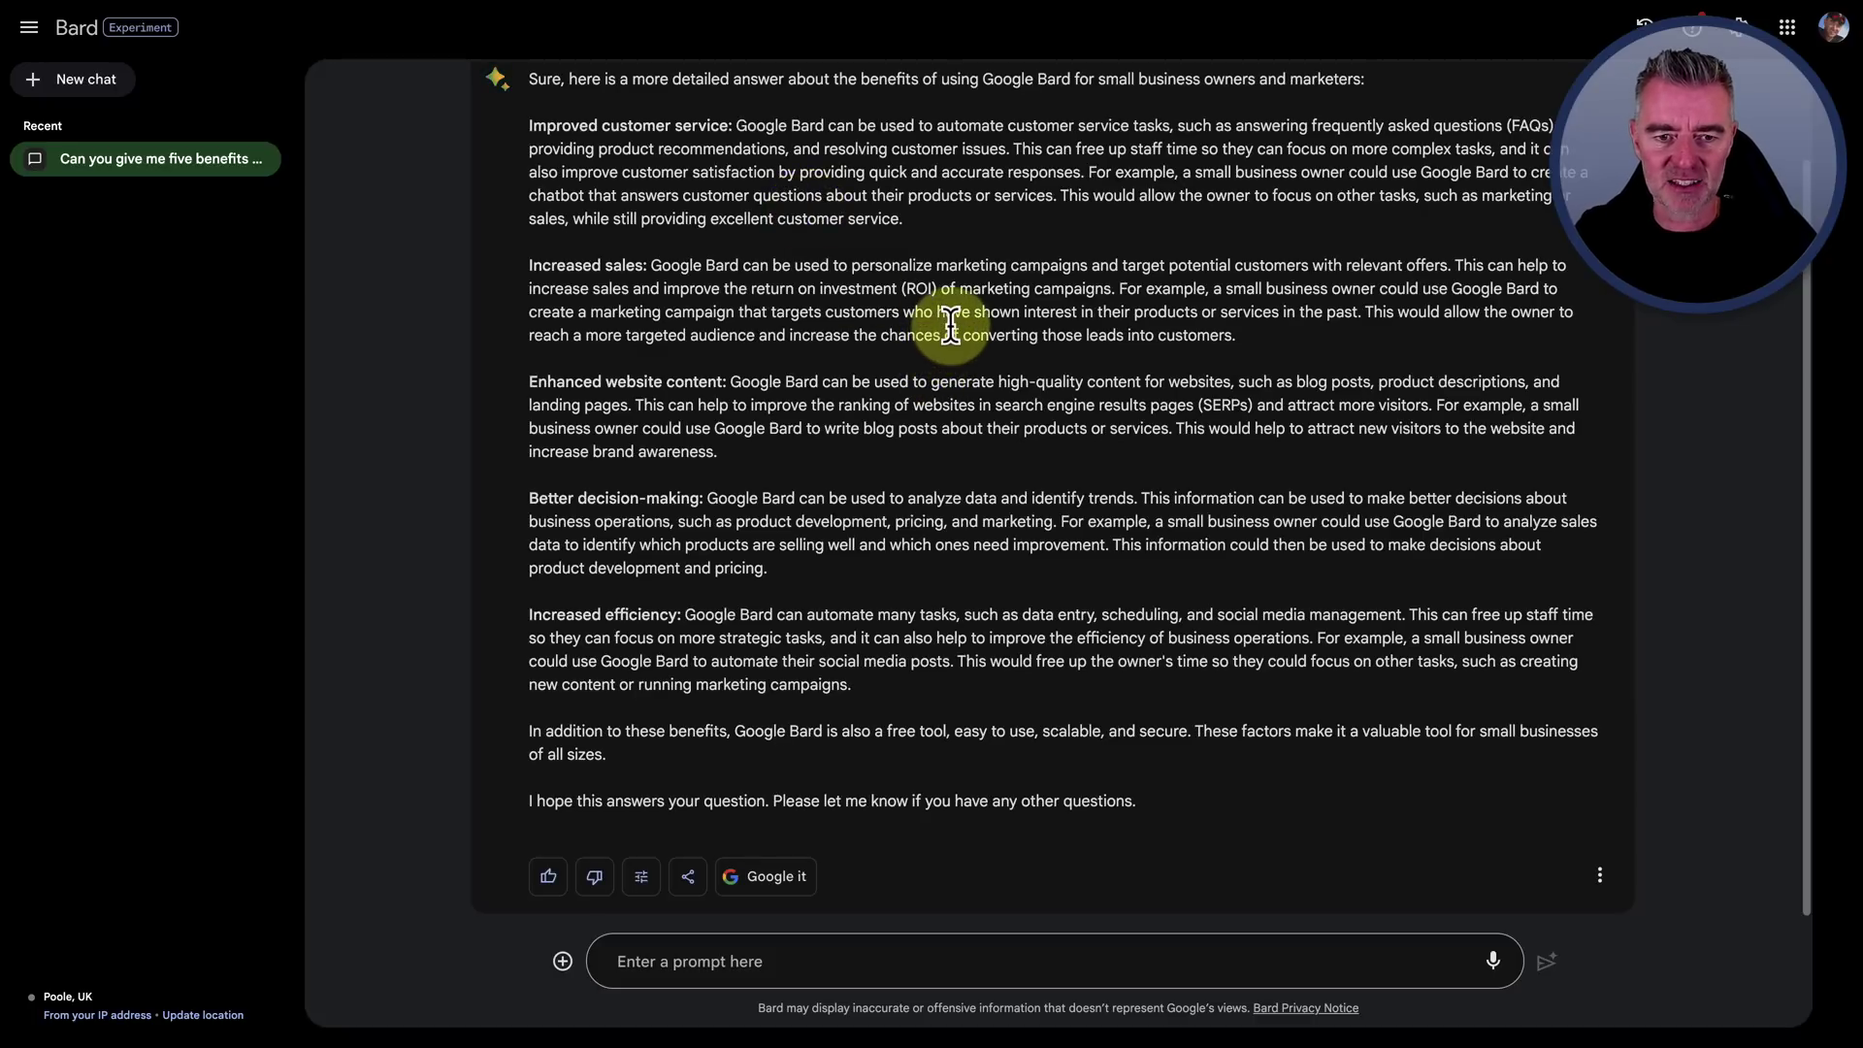
{"action": "left_click_drag", "start_coordinate": [1174, 797], "coordinate": [528, 77]}
{"action": "left_click", "coordinate": [669, 451]}
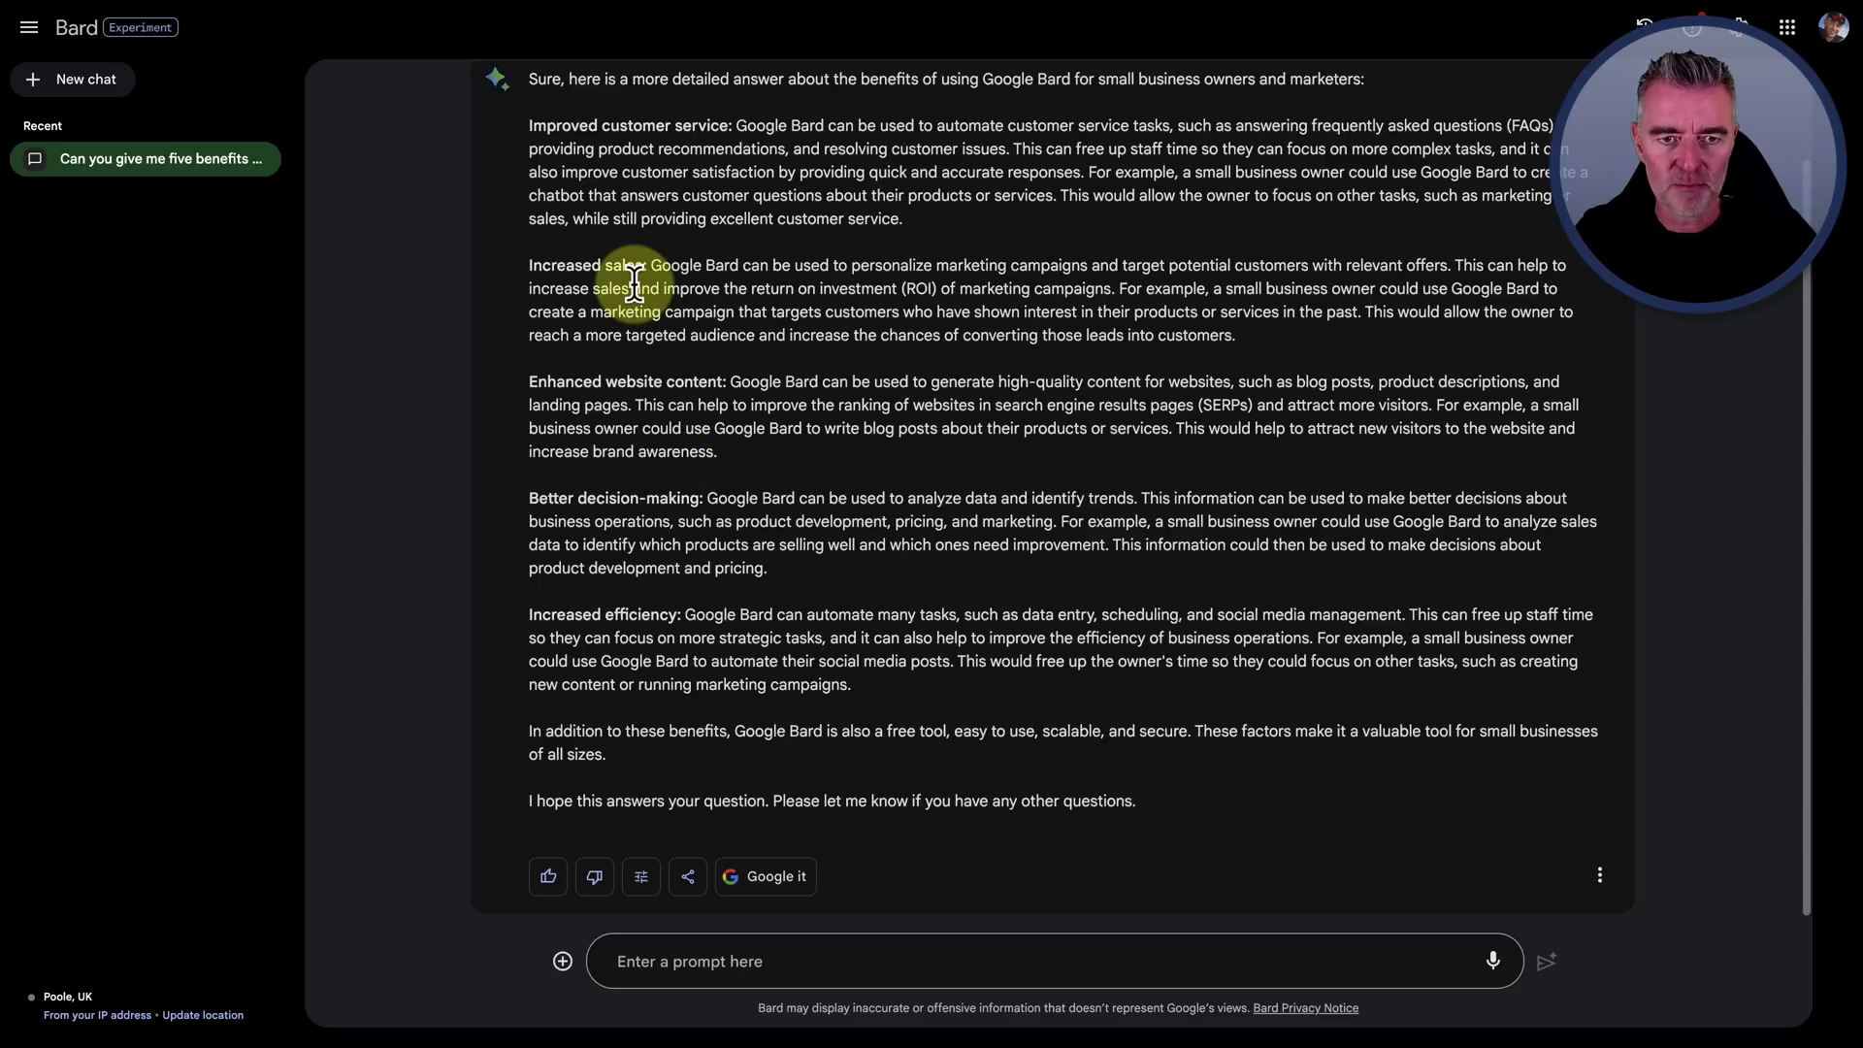
{"action": "left_click", "coordinate": [642, 876]}
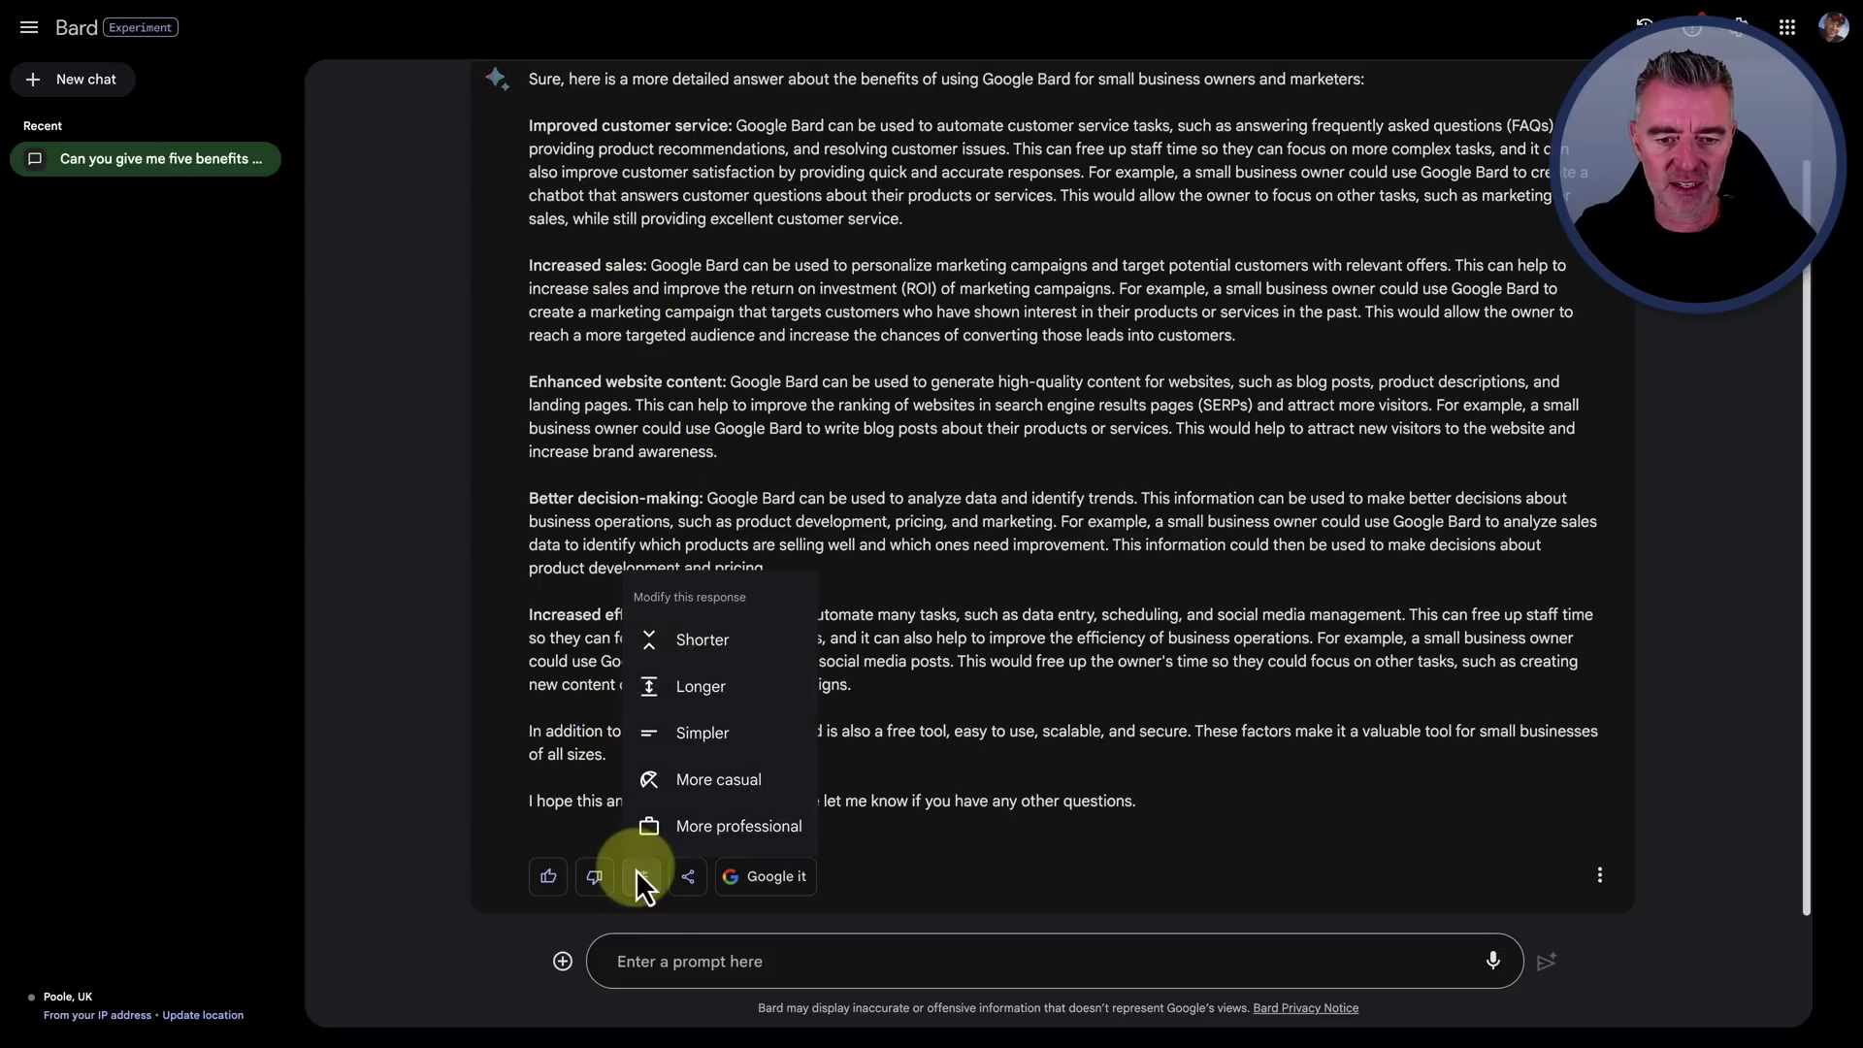
{"action": "left_click", "coordinate": [702, 797]}
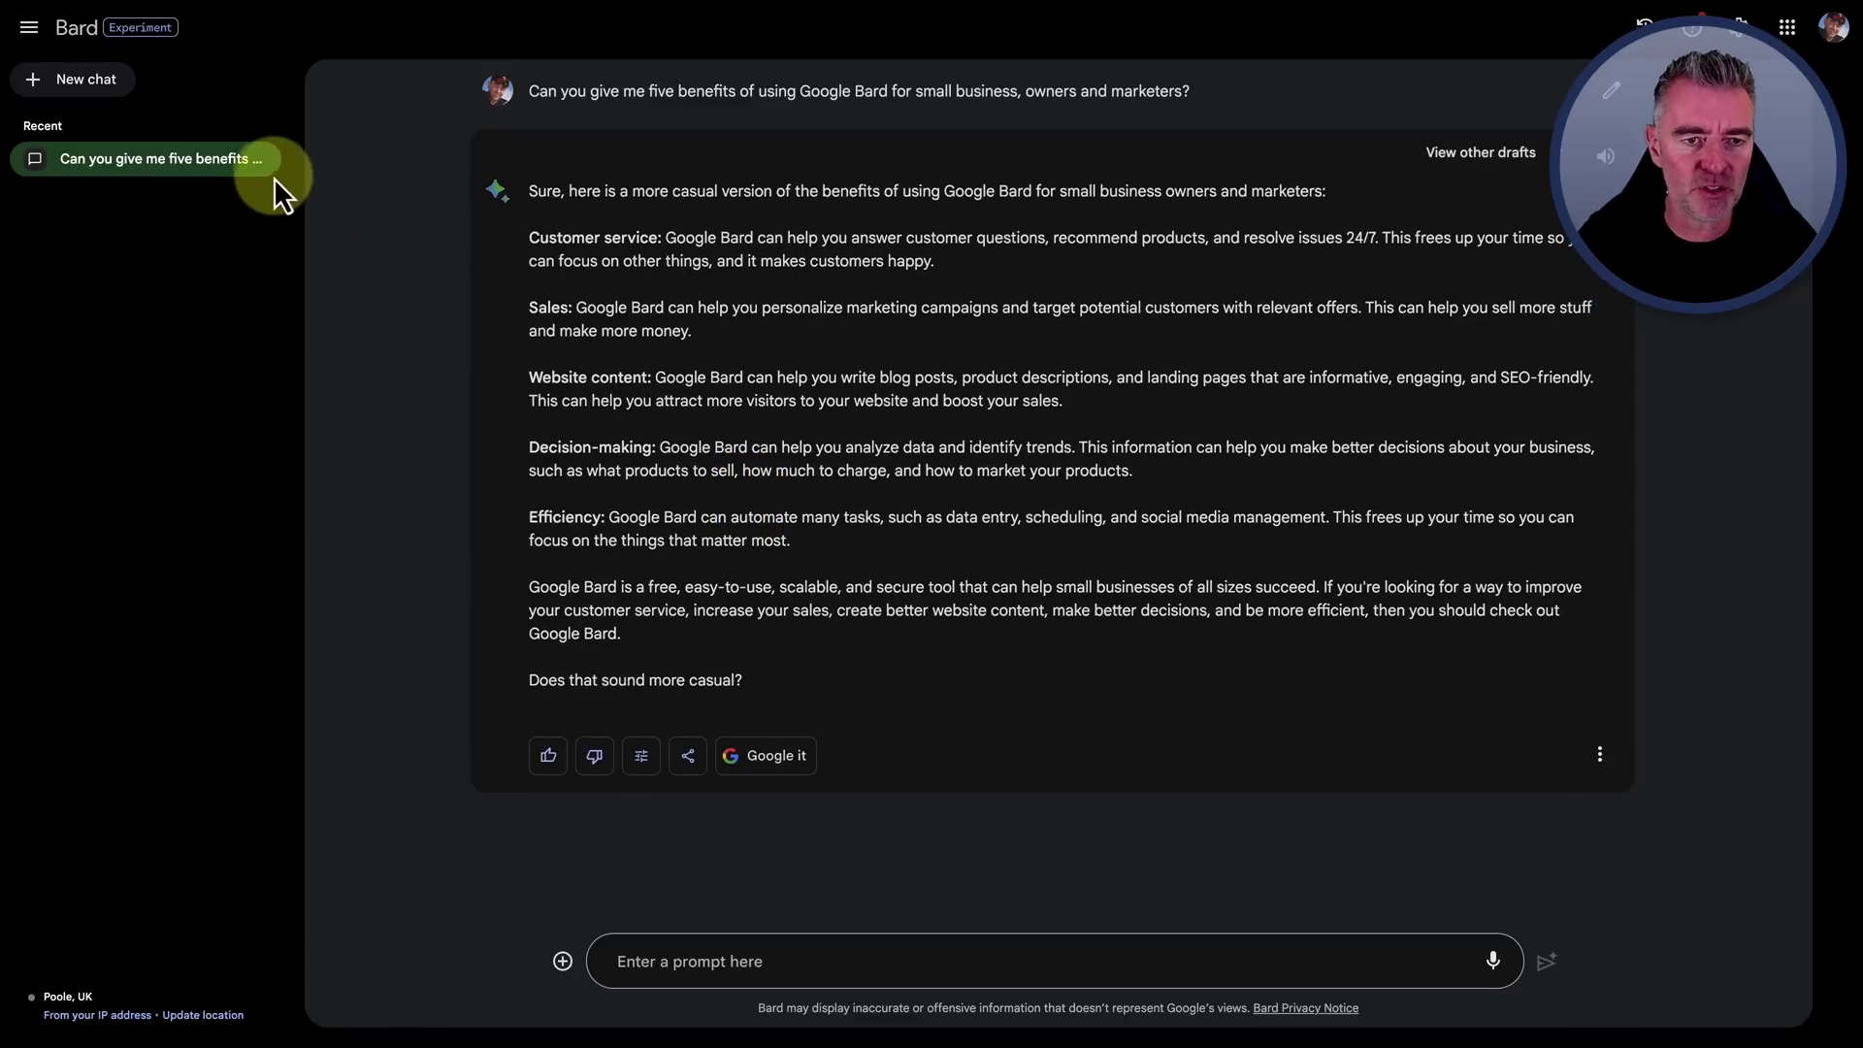
Pin the five-benefits conversation from its sidebar menu, keeping its title
{"action": "left_click", "coordinate": [258, 163]}
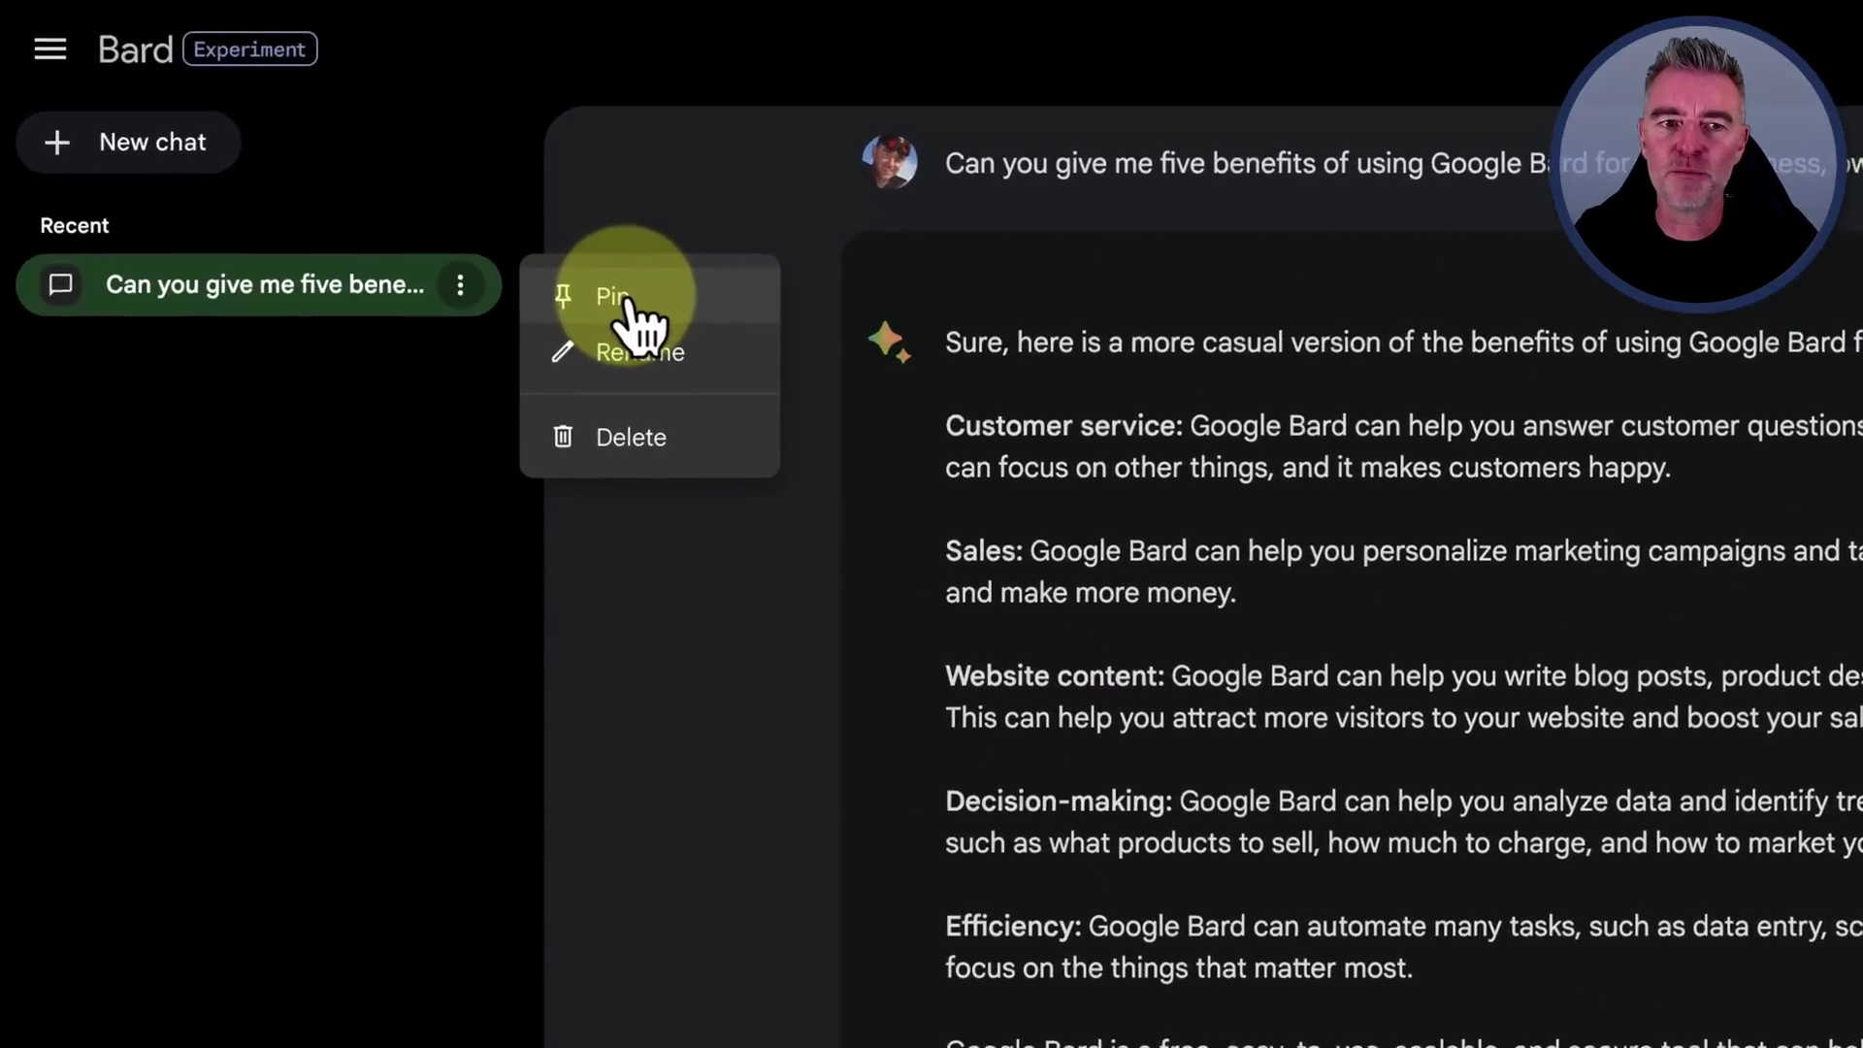
{"action": "left_click", "coordinate": [353, 169]}
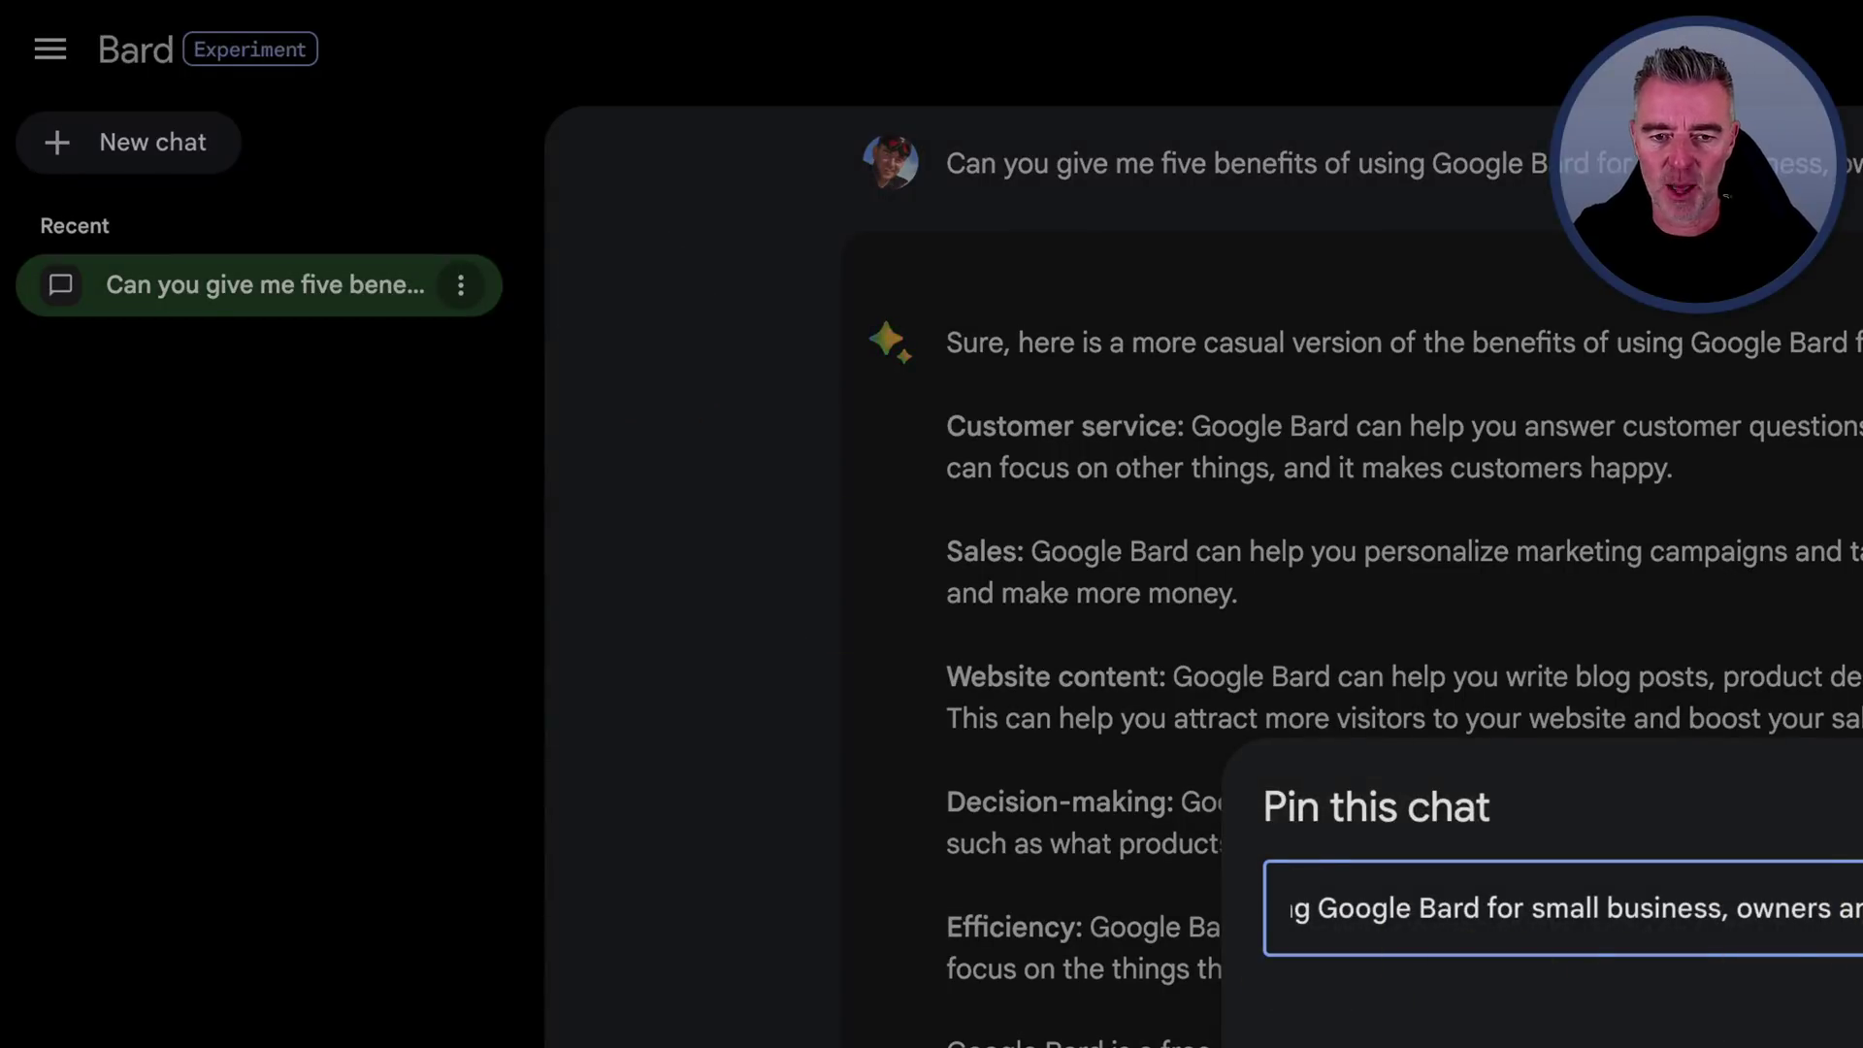
{"action": "key", "text": "Return"}
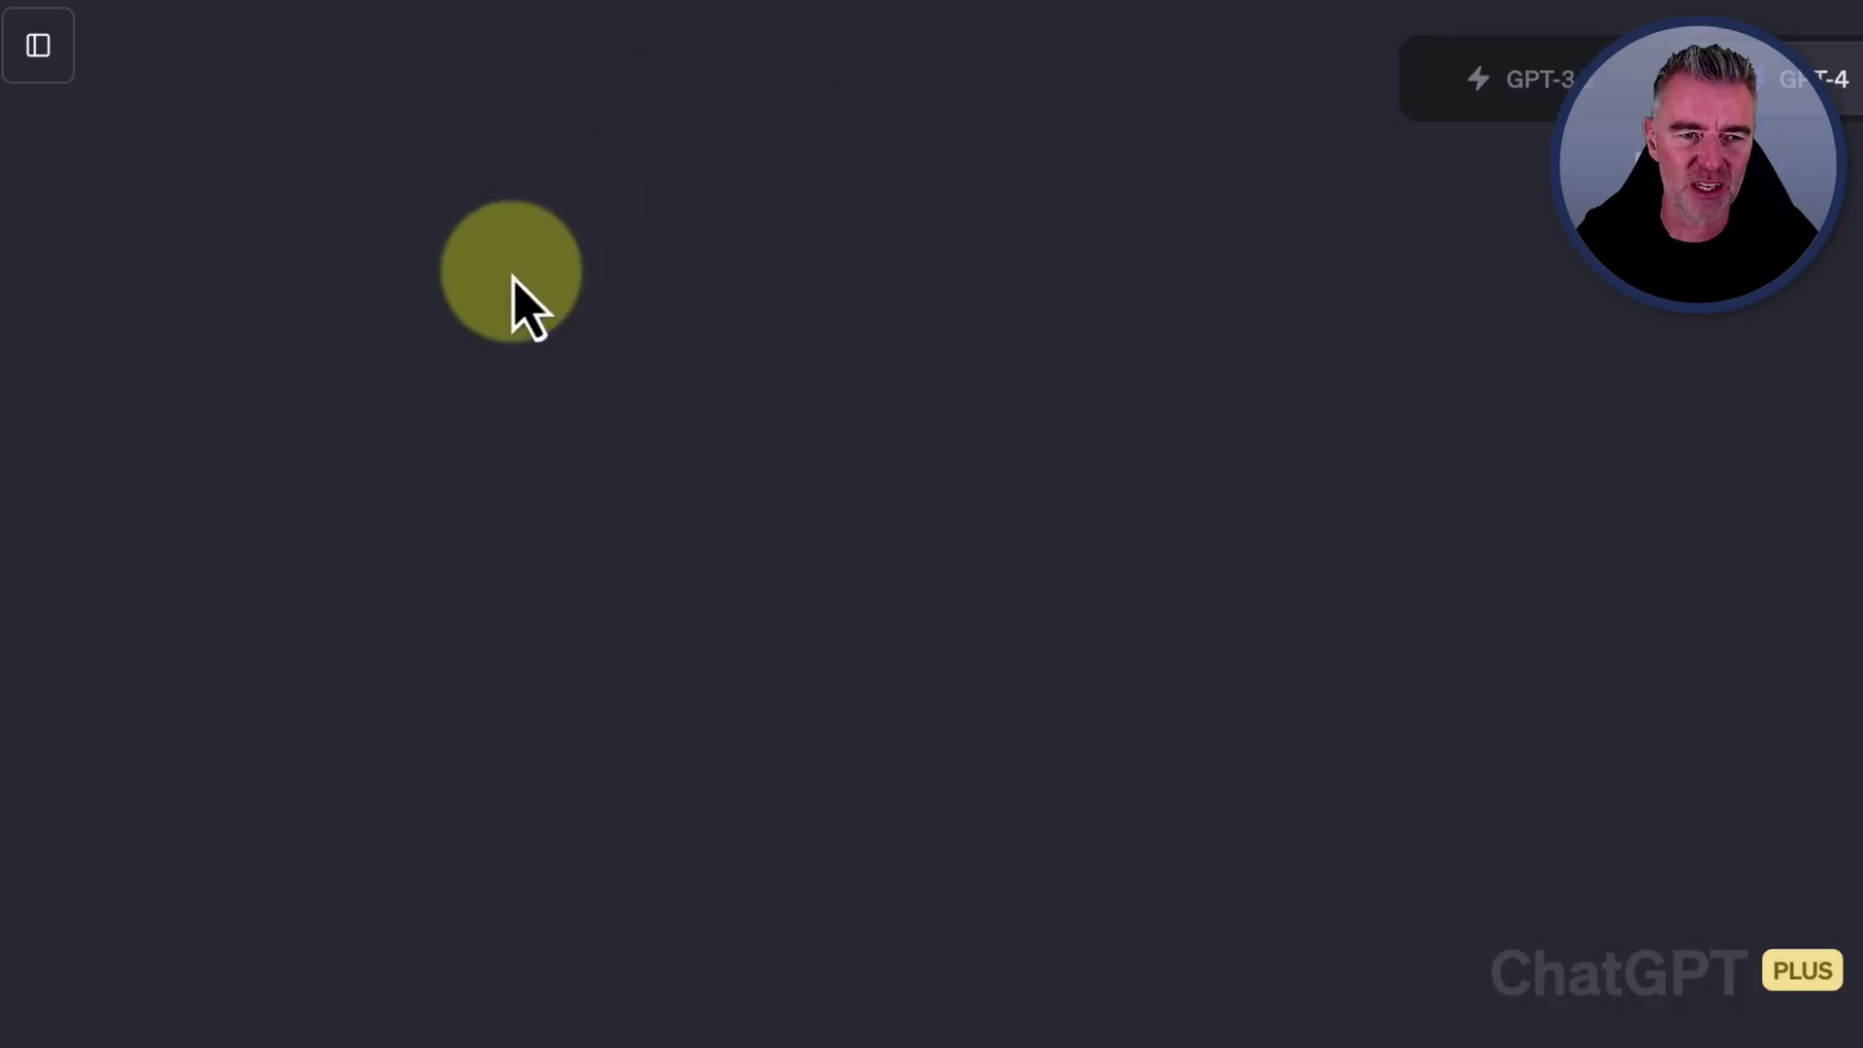
Browse ChatGPT's chat history back to April and March, then return to Today's chats
{"action": "left_click", "coordinate": [37, 46]}
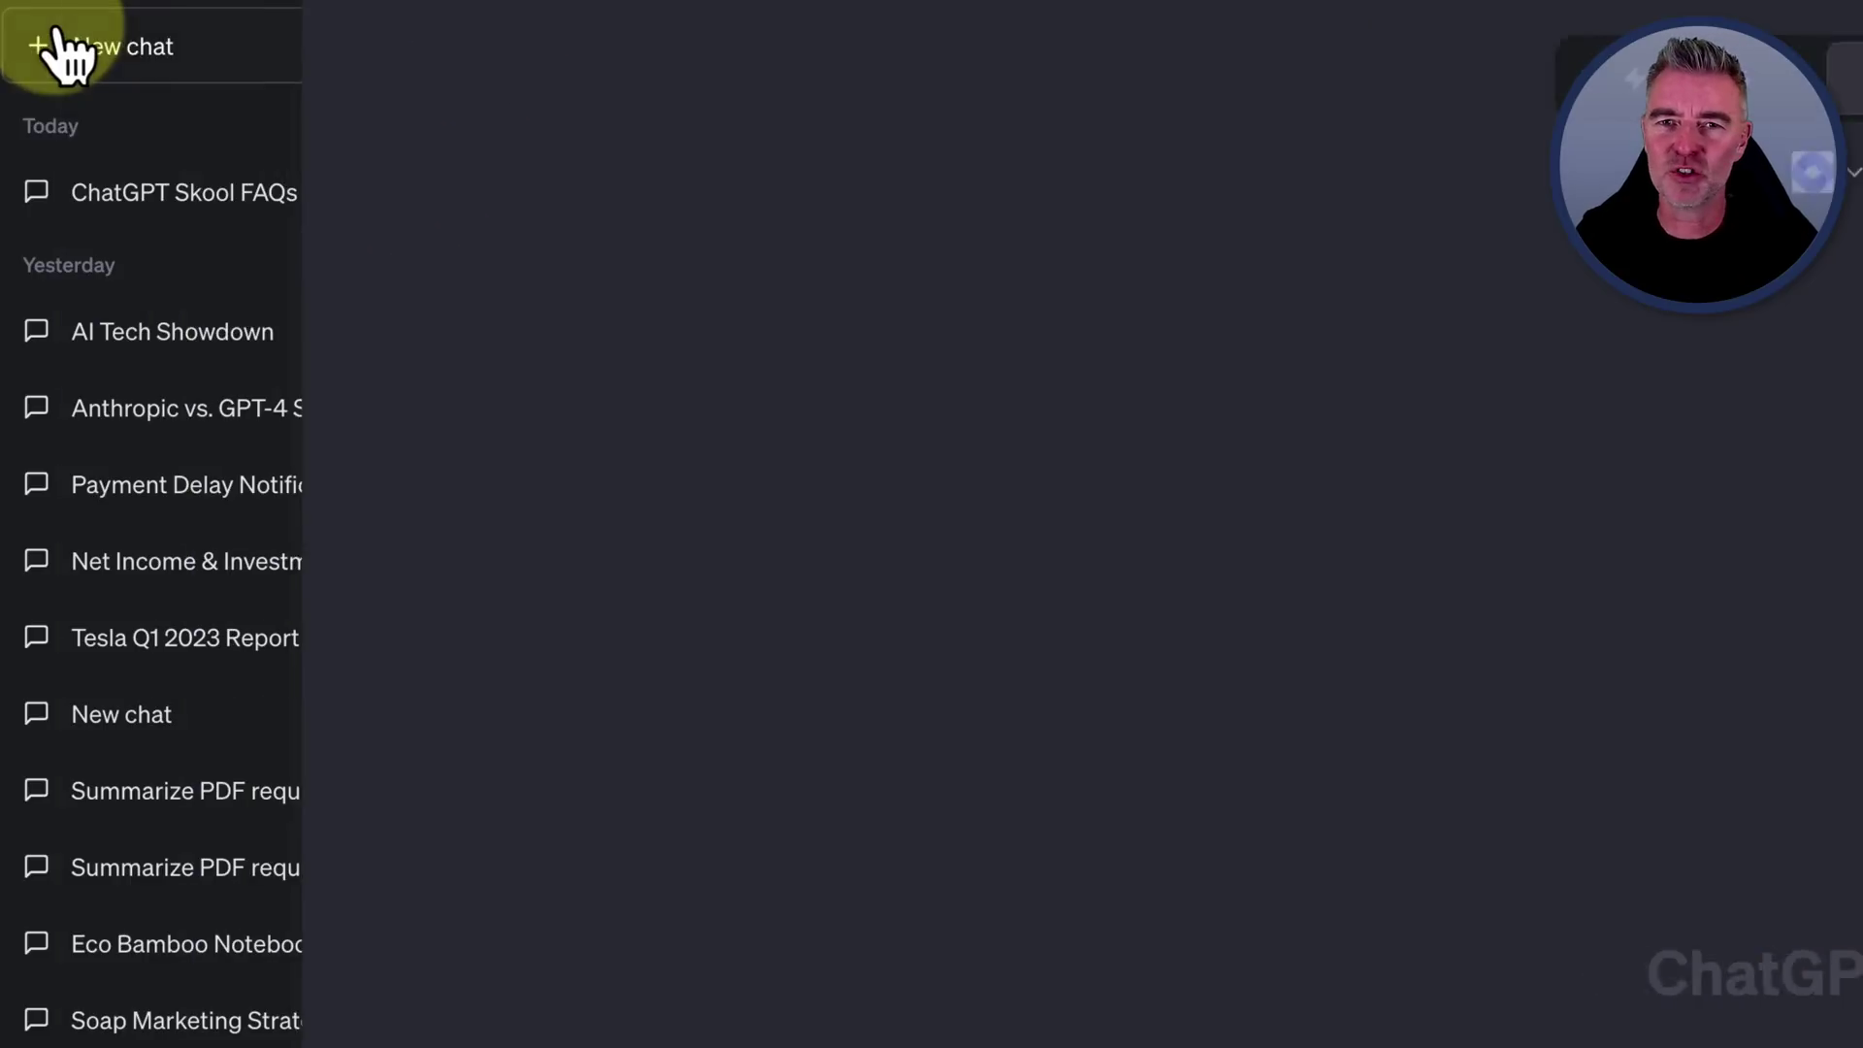
{"action": "scroll", "coordinate": [326, 810], "scroll_direction": "down", "scroll_amount": 7}
{"action": "scroll", "coordinate": [325, 810], "scroll_direction": "up", "scroll_amount": 7}
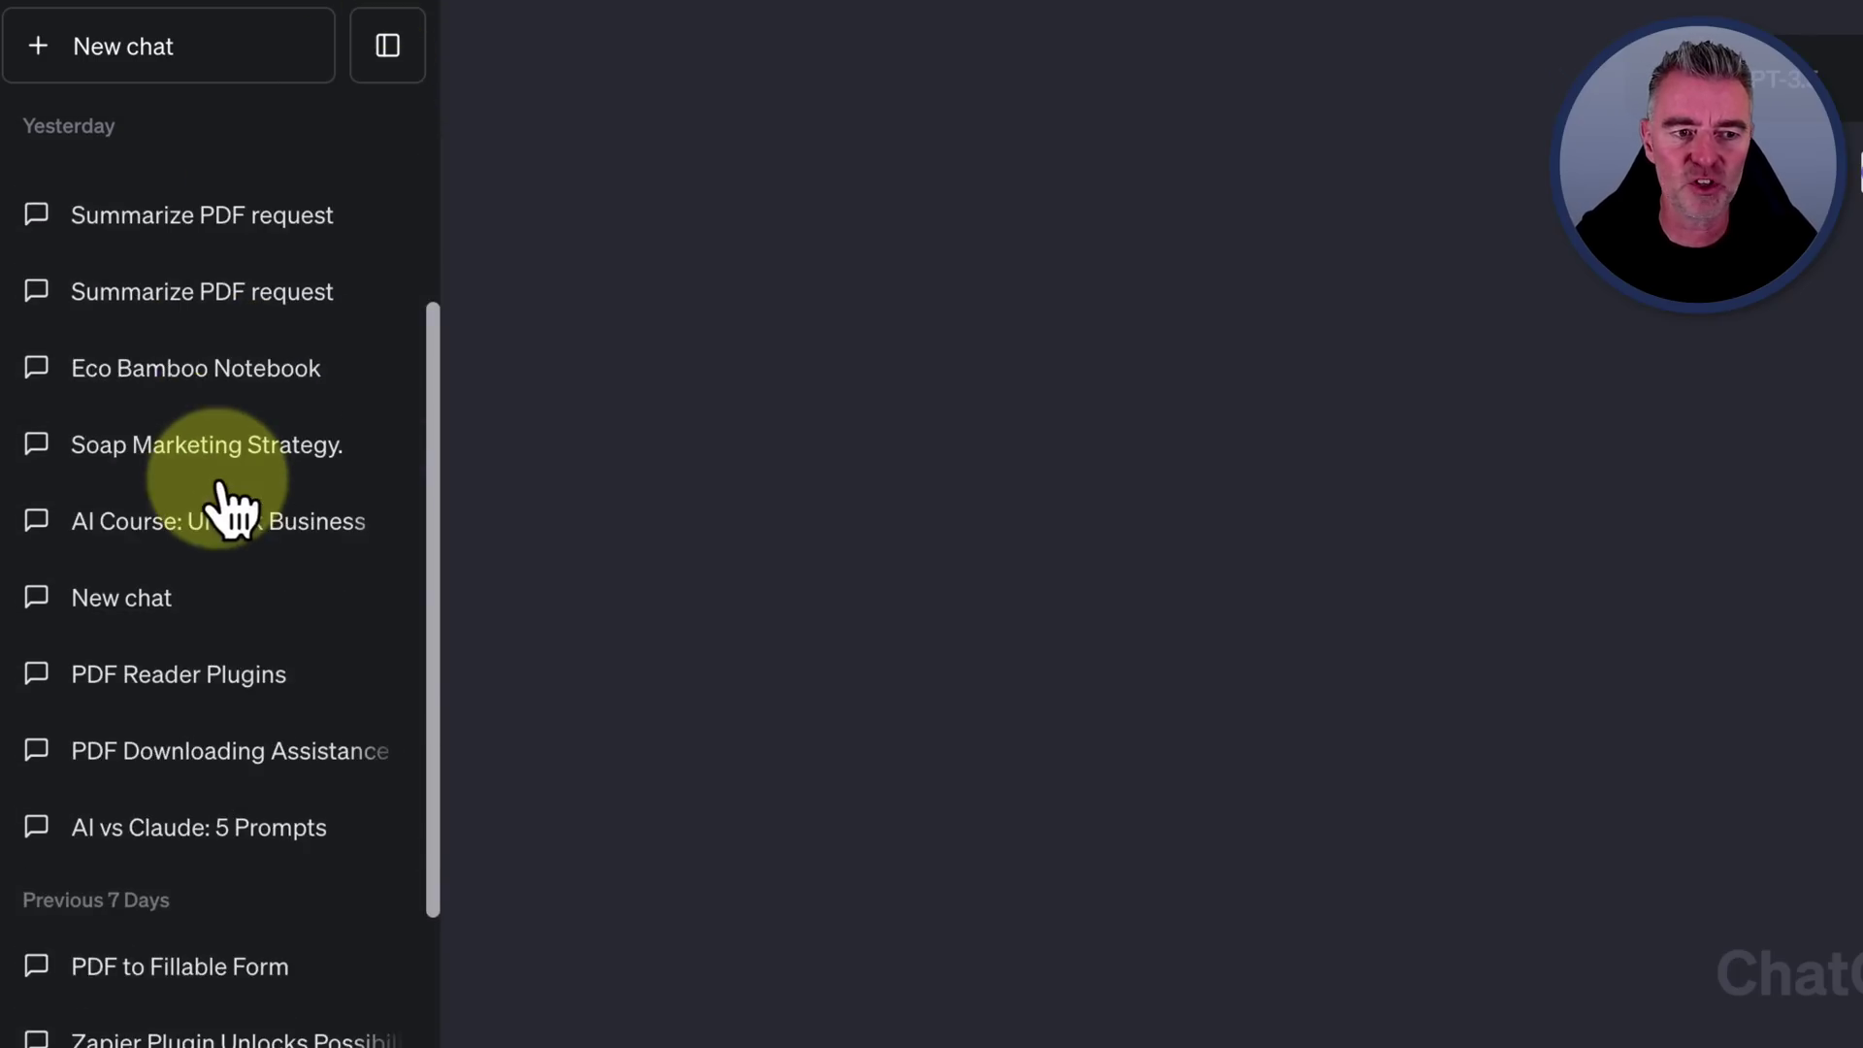
{"action": "scroll", "coordinate": [374, 1012], "scroll_direction": "up", "scroll_amount": 1}
{"action": "scroll", "coordinate": [249, 1020], "scroll_direction": "down", "scroll_amount": 20}
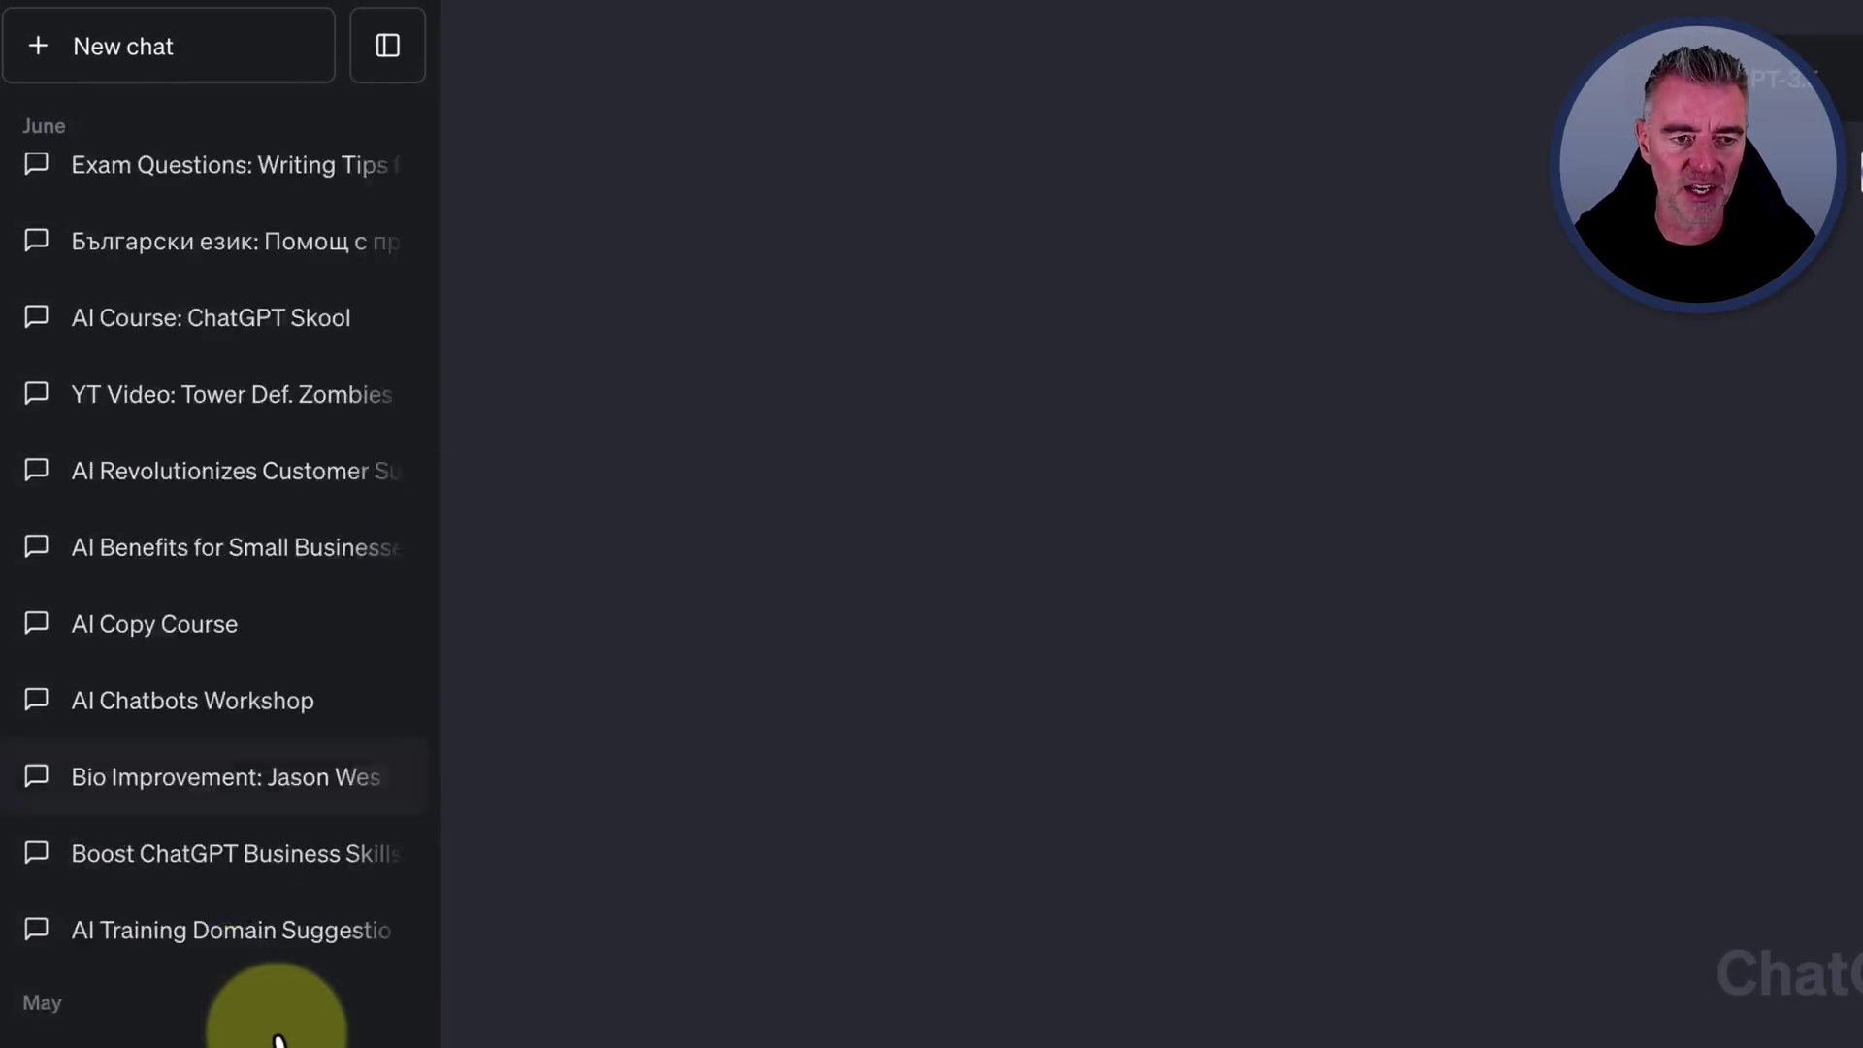
{"action": "scroll", "coordinate": [277, 1038], "scroll_direction": "down", "scroll_amount": 7}
{"action": "scroll", "coordinate": [276, 1038], "scroll_direction": "up", "scroll_amount": 1}
{"action": "scroll", "coordinate": [278, 1039], "scroll_direction": "down", "scroll_amount": 15}
{"action": "scroll", "coordinate": [278, 1039], "scroll_direction": "up", "scroll_amount": 1}
{"action": "scroll", "coordinate": [277, 1039], "scroll_direction": "down", "scroll_amount": 15}
{"action": "scroll", "coordinate": [277, 1039], "scroll_direction": "down", "scroll_amount": 12}
{"action": "scroll", "coordinate": [278, 1039], "scroll_direction": "down", "scroll_amount": 12}
{"action": "scroll", "coordinate": [277, 1039], "scroll_direction": "up", "scroll_amount": 1}
{"action": "scroll", "coordinate": [278, 1039], "scroll_direction": "down", "scroll_amount": 15}
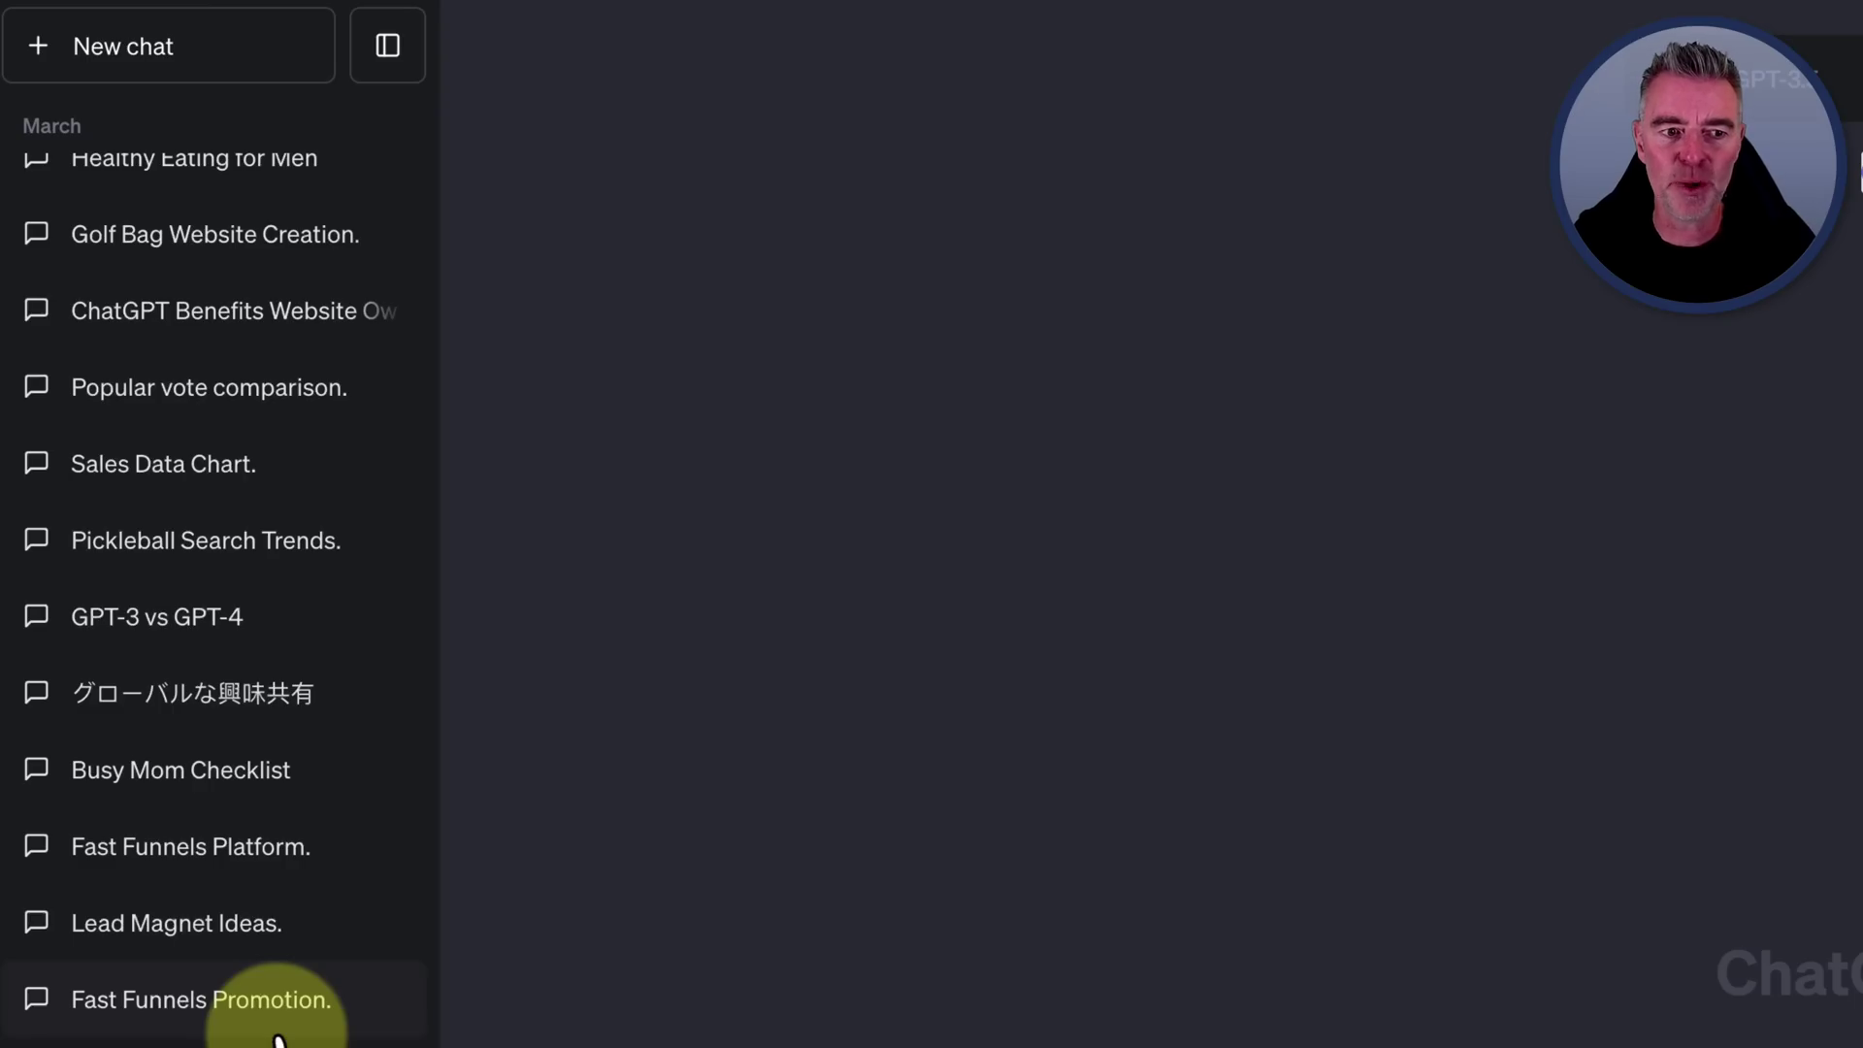
{"action": "scroll", "coordinate": [277, 1039], "scroll_direction": "up", "scroll_amount": 1}
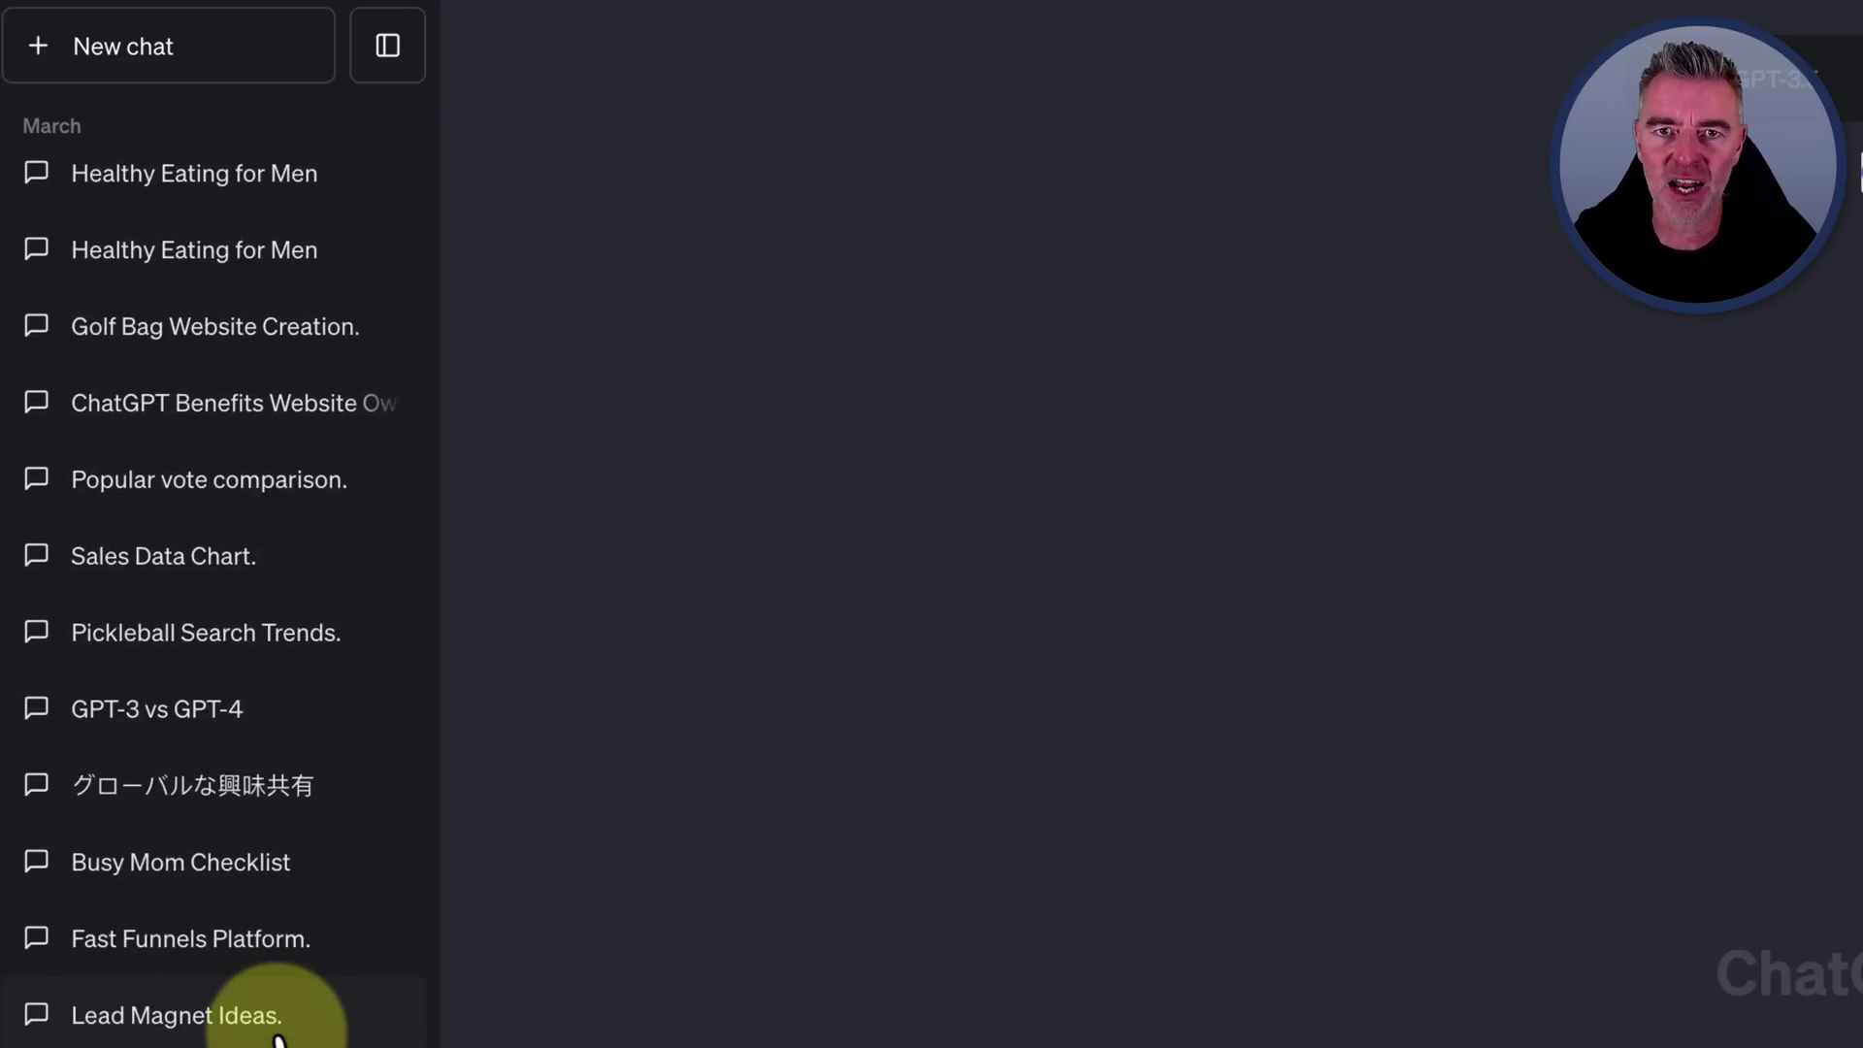
{"action": "scroll", "coordinate": [277, 1039], "scroll_direction": "down", "scroll_amount": 10}
{"action": "scroll", "coordinate": [266, 341], "scroll_direction": "up", "scroll_amount": 20}
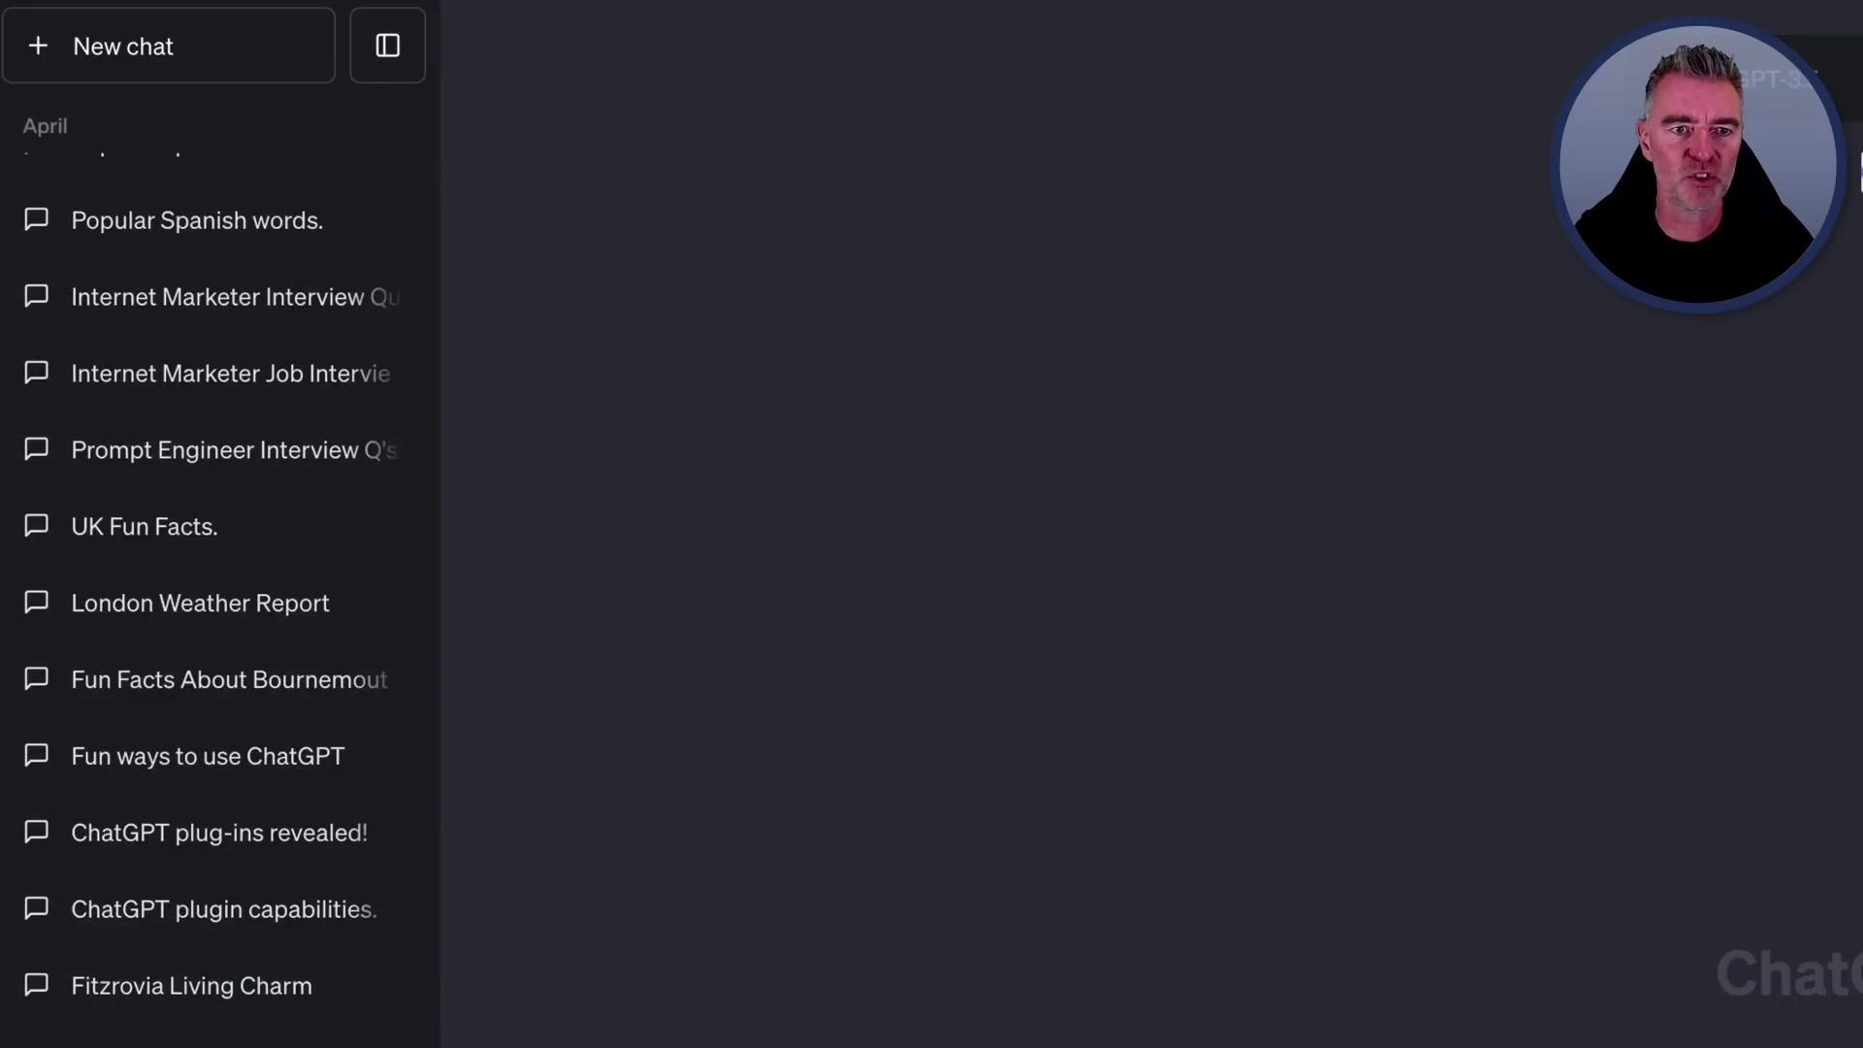
{"action": "scroll", "coordinate": [199, 624], "scroll_direction": "up", "scroll_amount": 15}
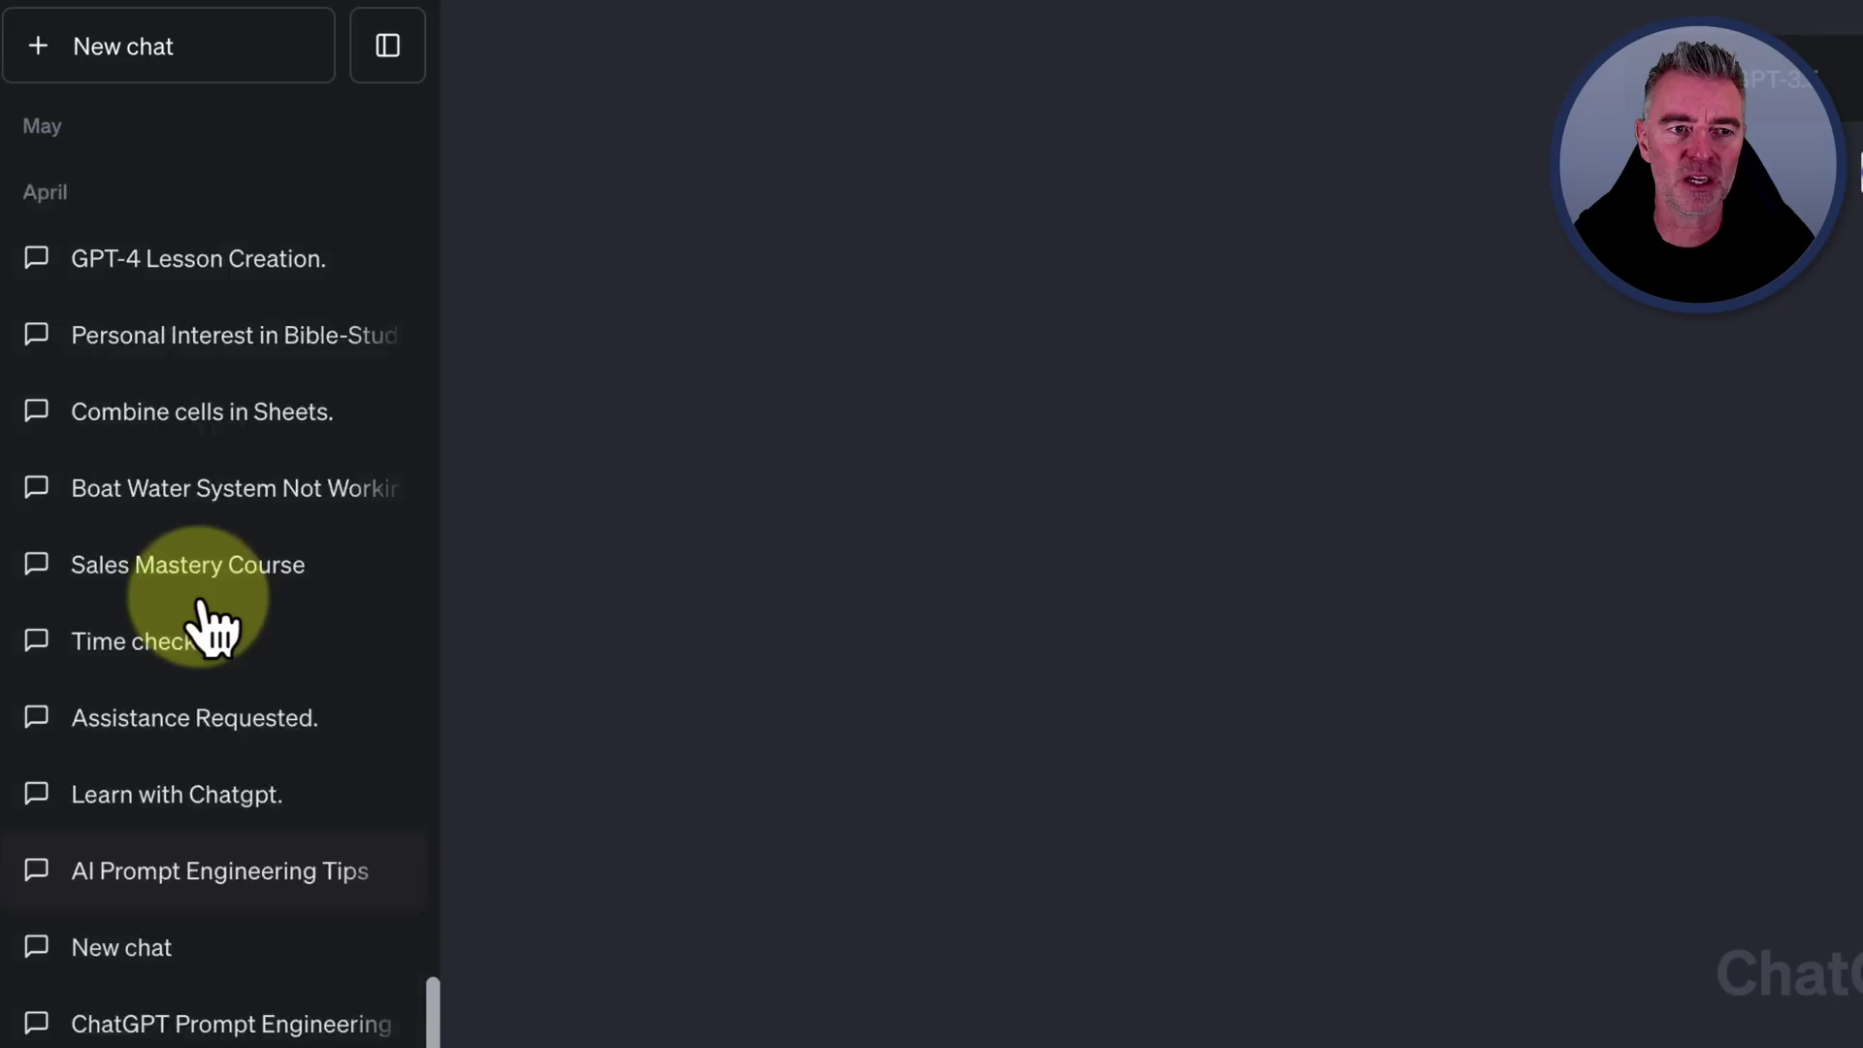
{"action": "scroll", "coordinate": [199, 624], "scroll_direction": "up", "scroll_amount": 20}
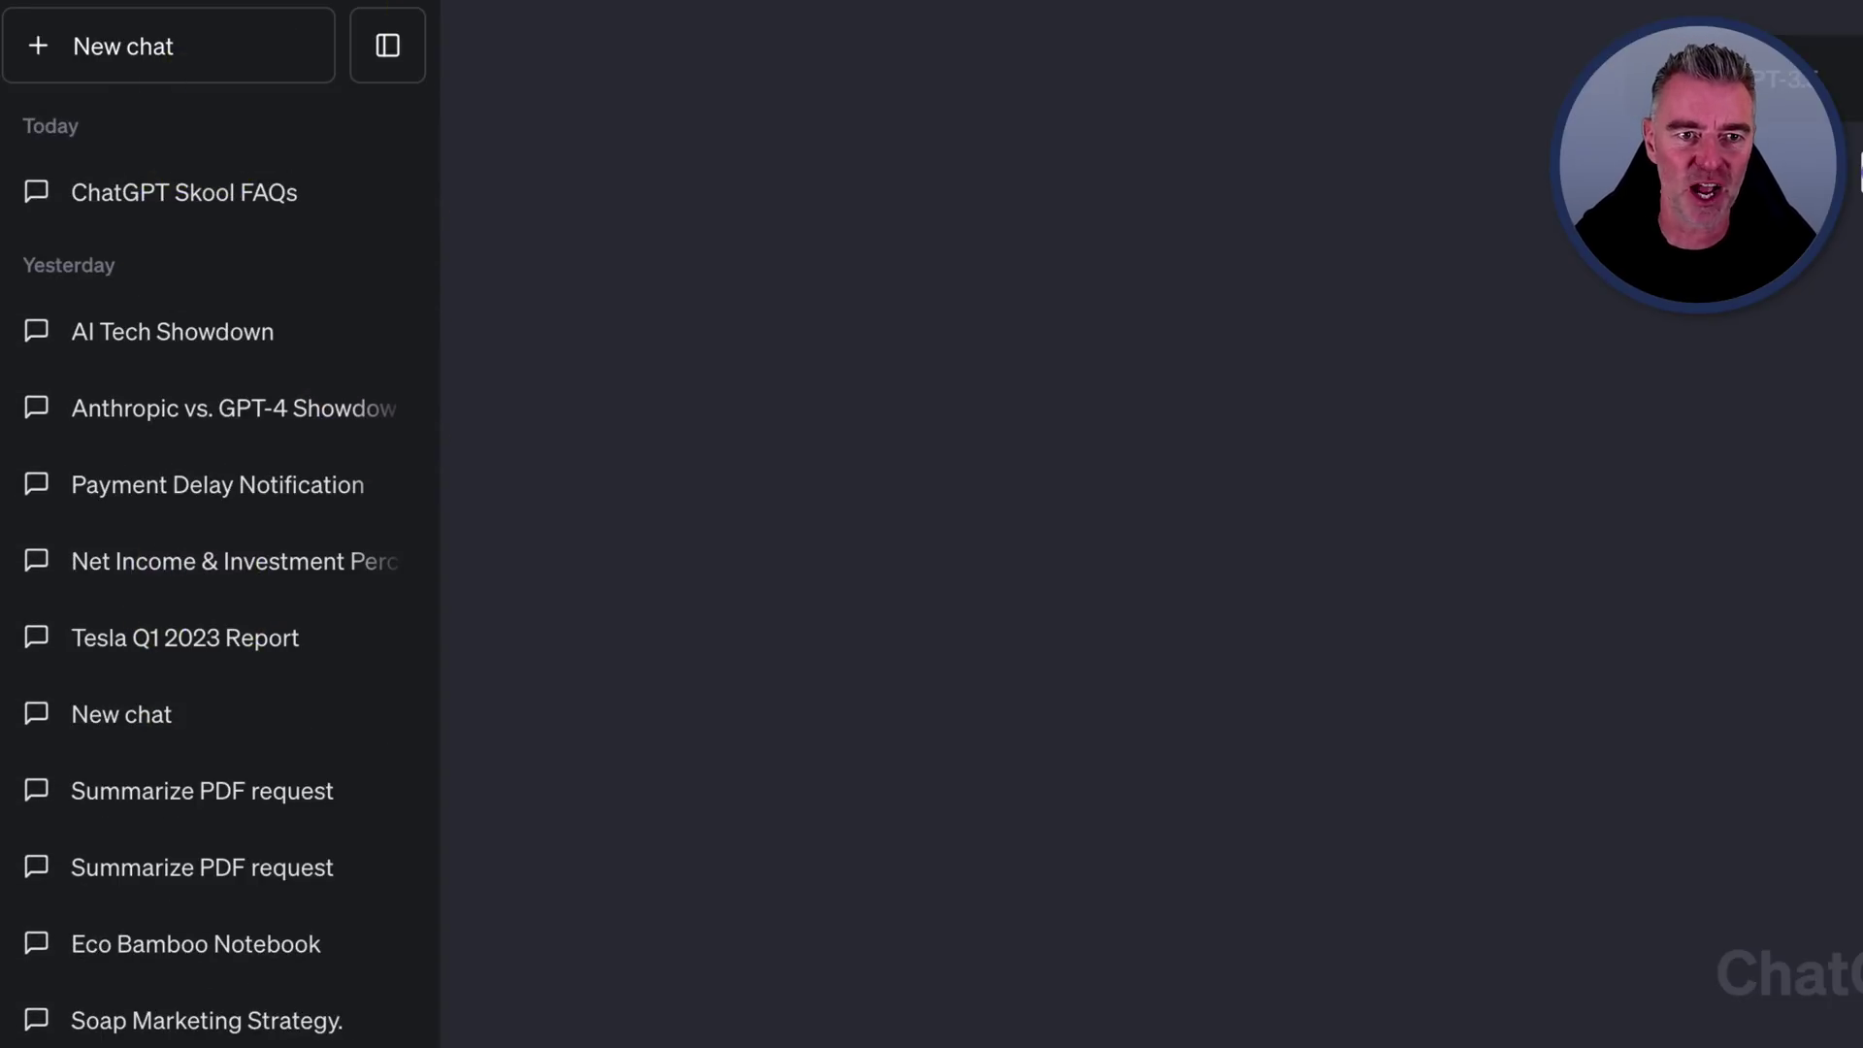
Go back to Google Bard's pinned chat with the casual benefits rewrite
{"action": "left_click", "coordinate": [645, 2]}
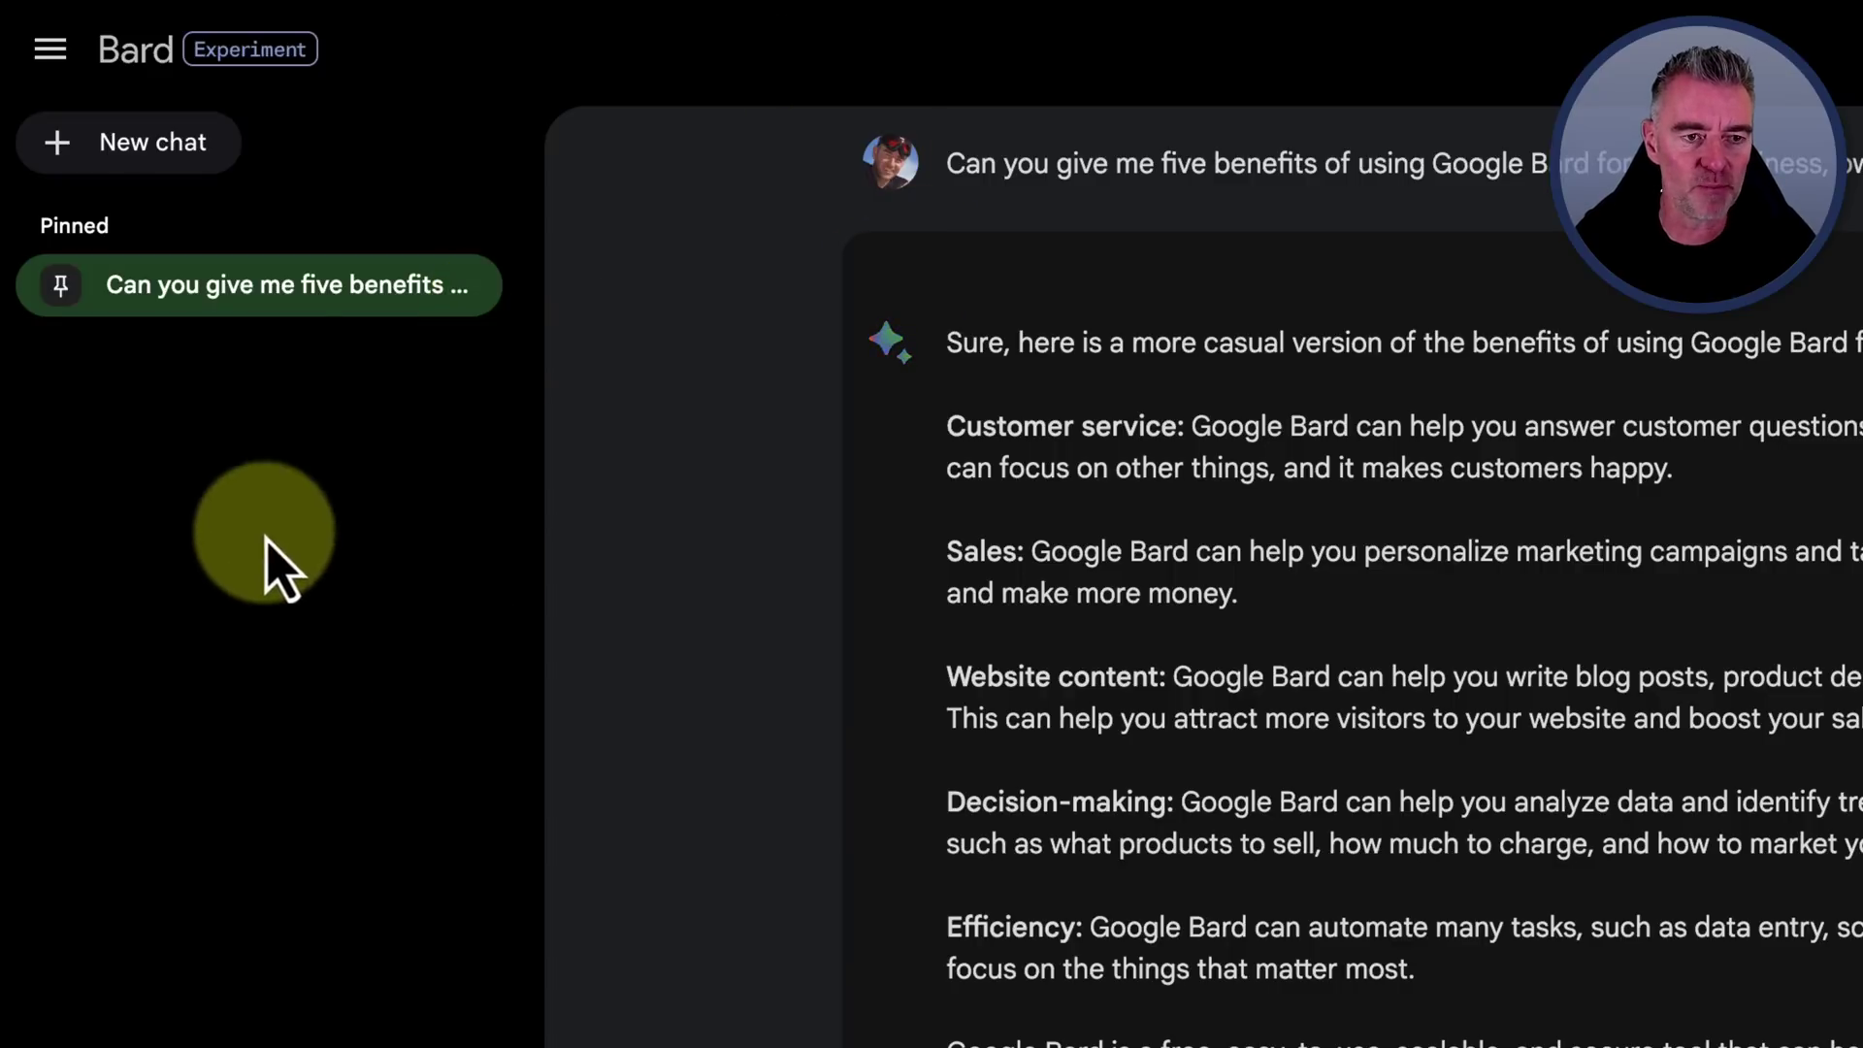
{"action": "mouse_move", "coordinate": [330, 298]}
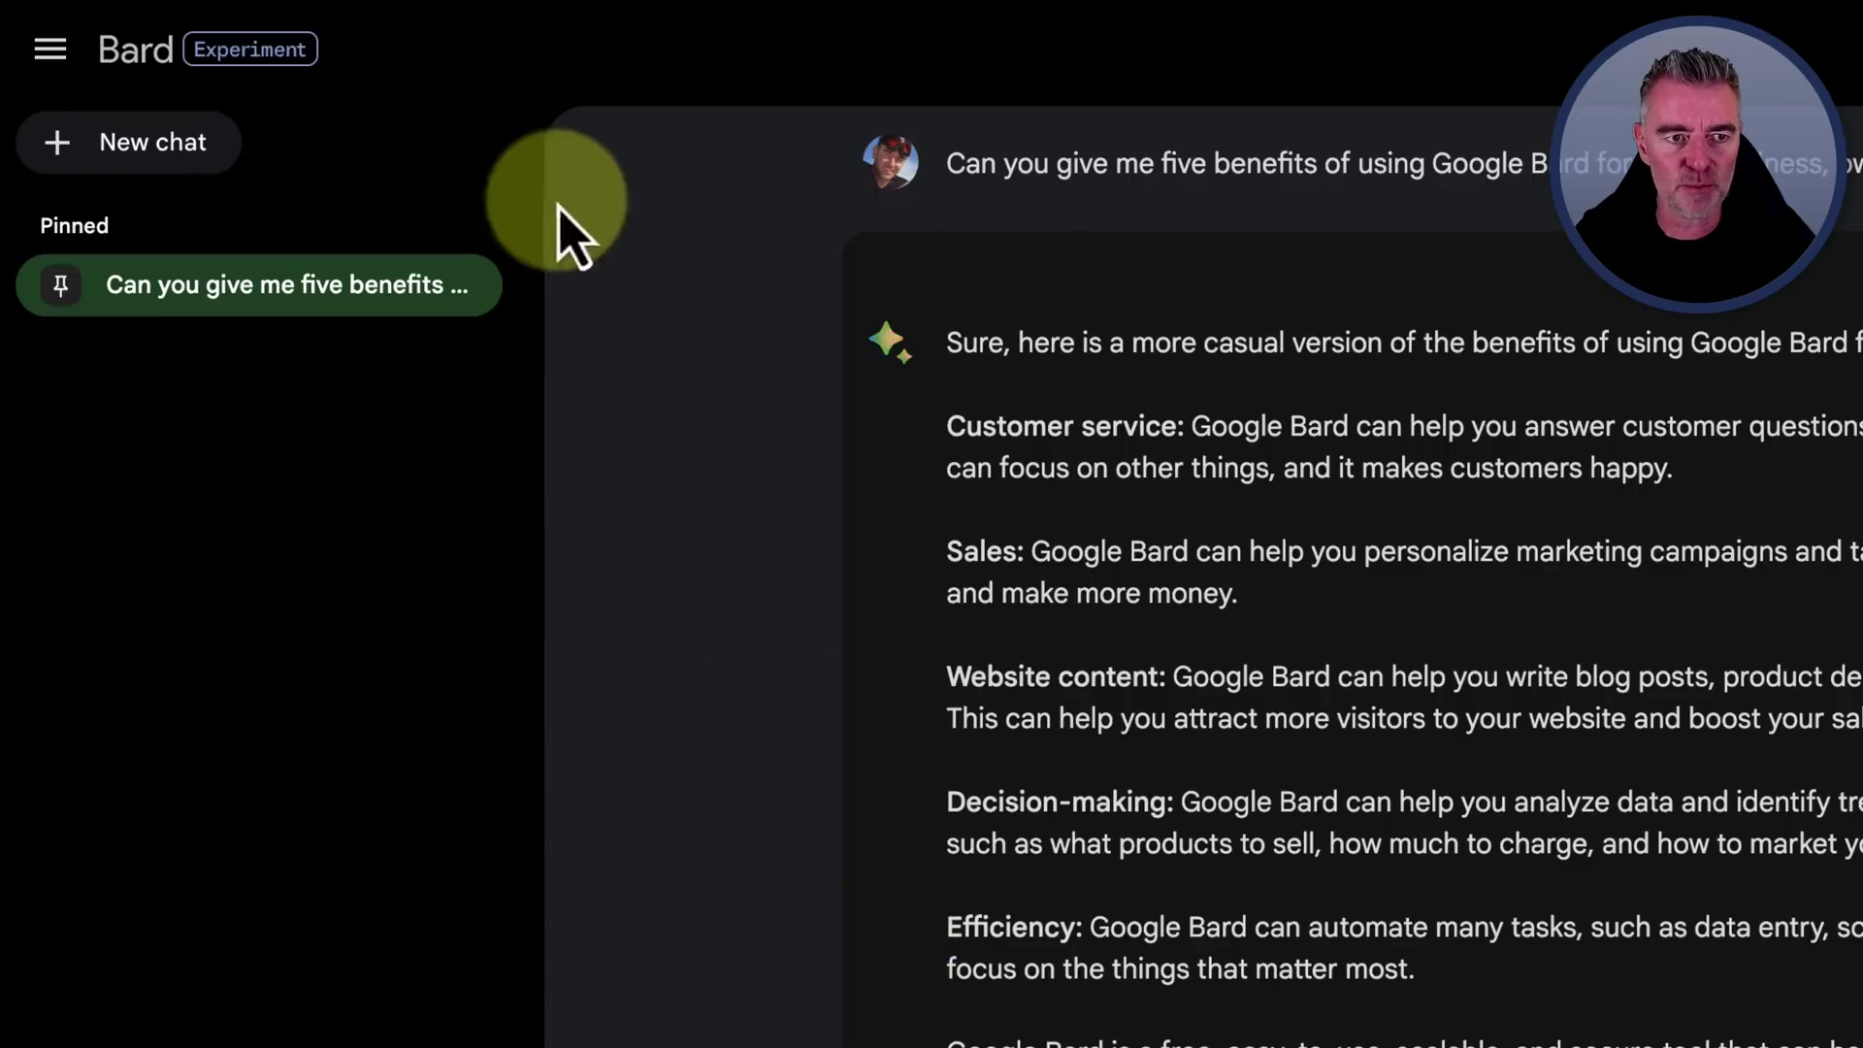
{"action": "mouse_move", "coordinate": [456, 312]}
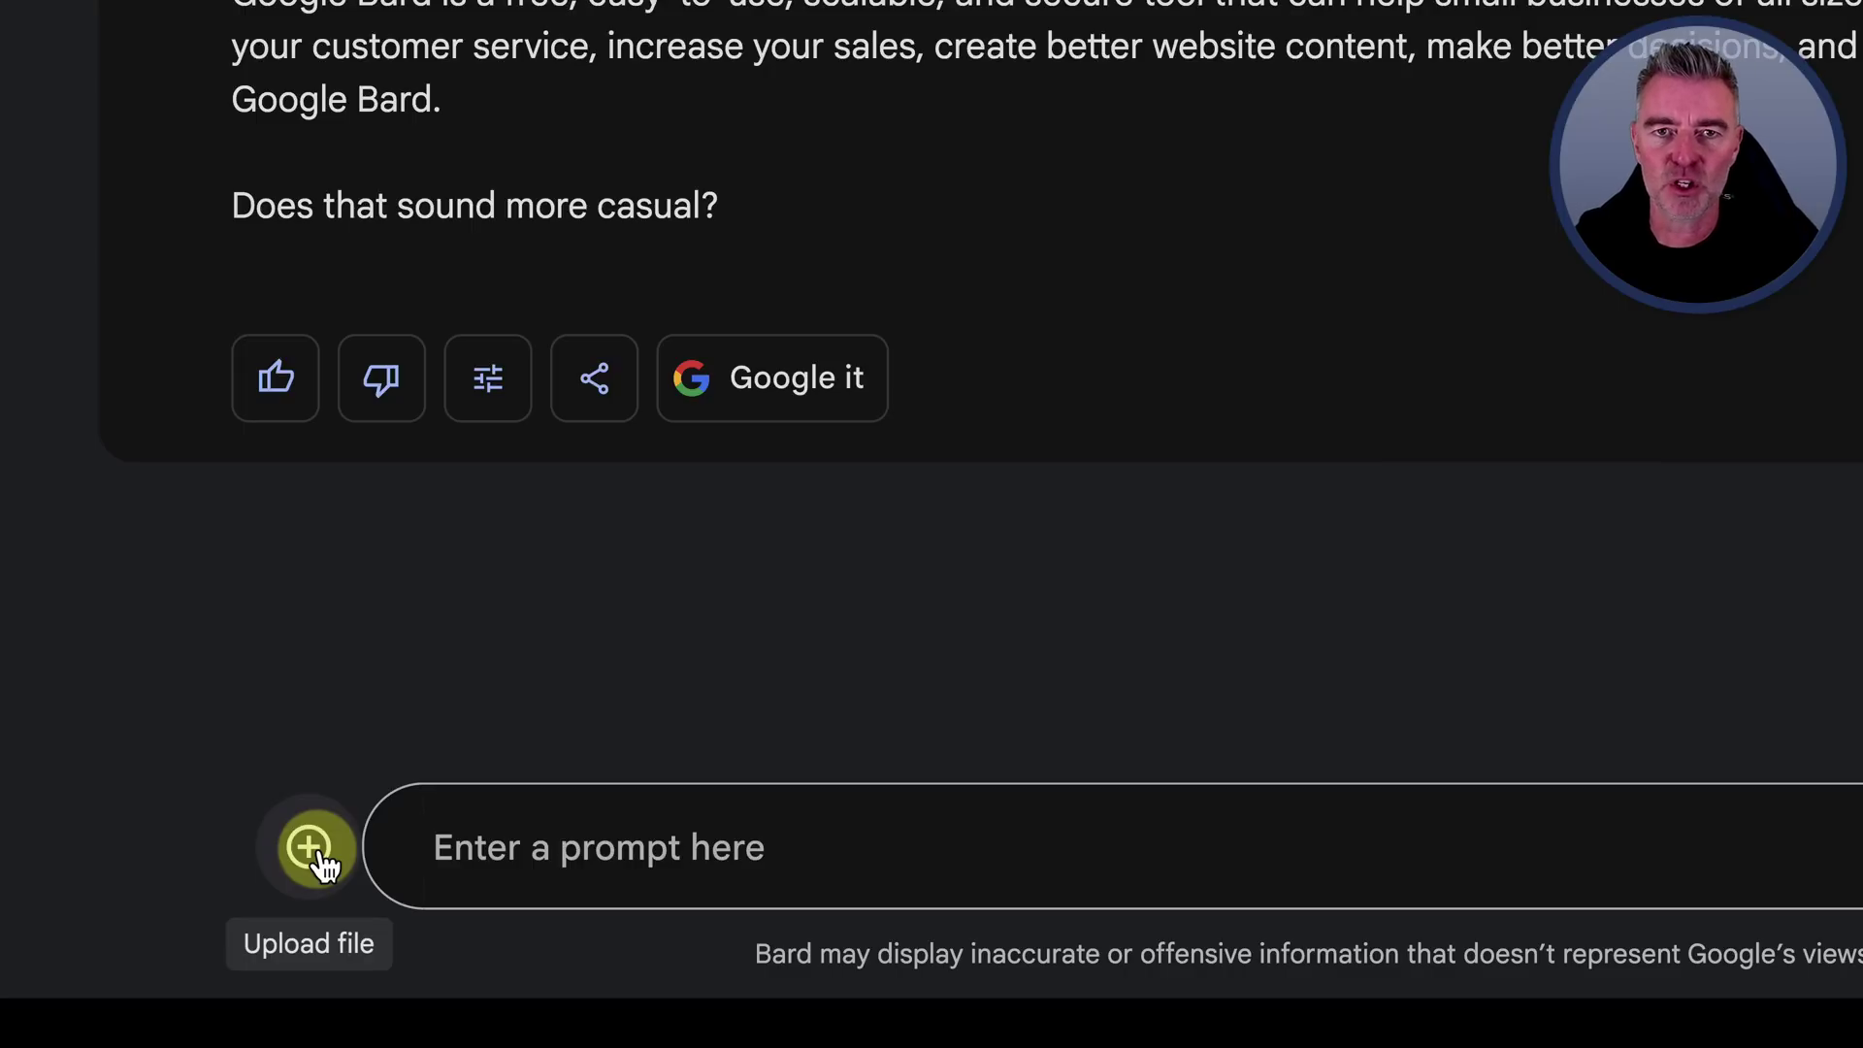
Attach the Desktop image not telling you.jpeg to the Bard prompt
{"action": "left_click", "coordinate": [310, 848]}
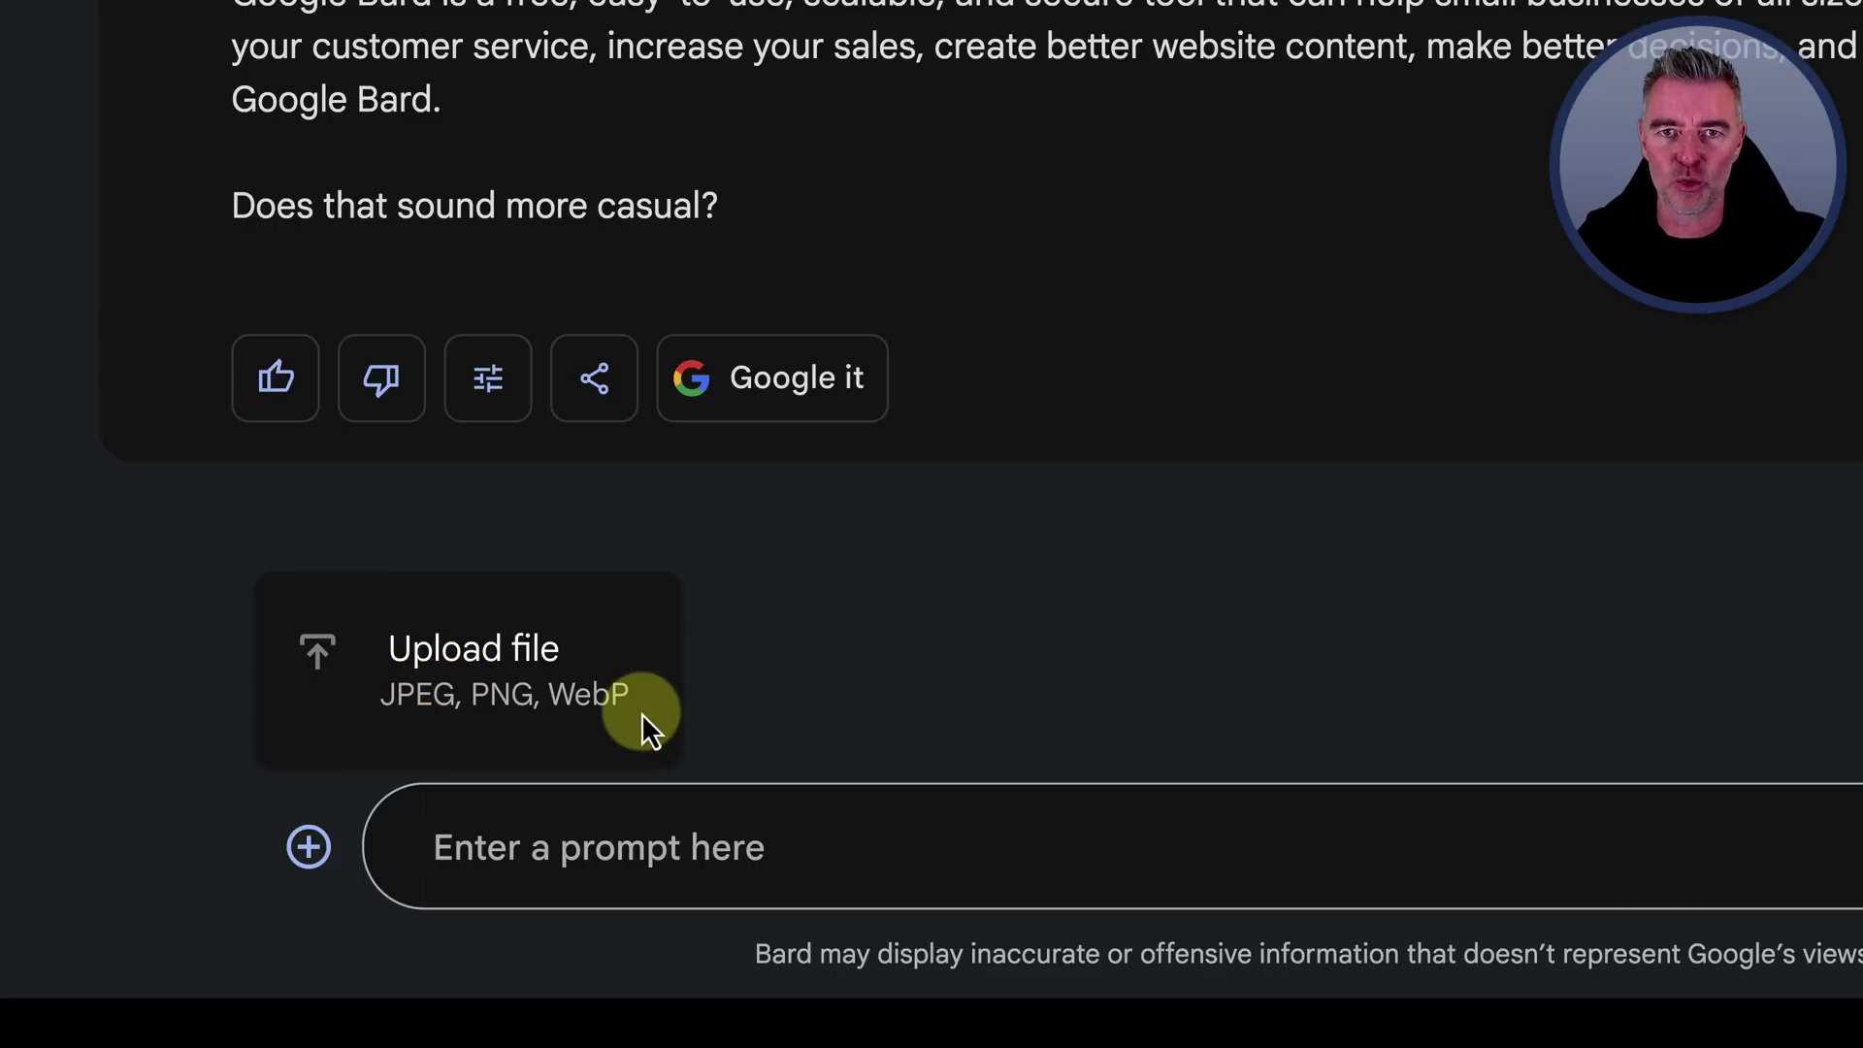
{"action": "left_click", "coordinate": [811, 667]}
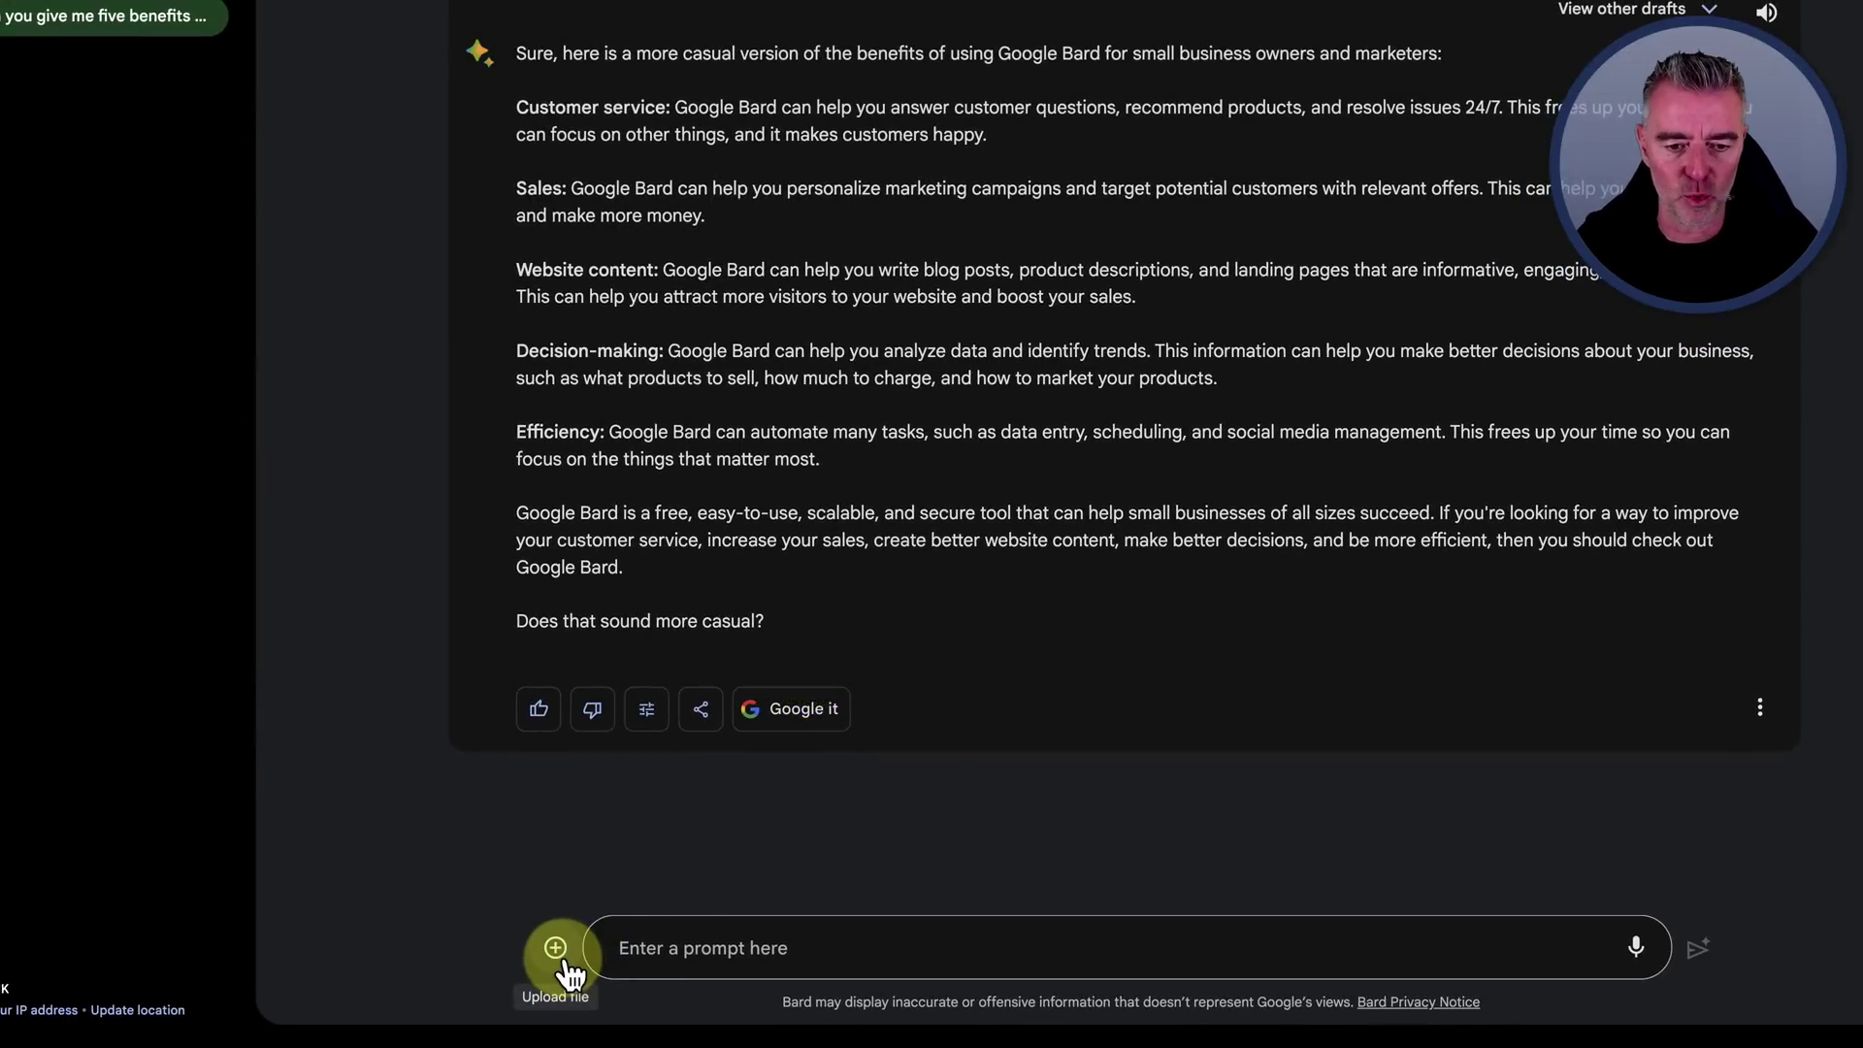
{"action": "left_click", "coordinate": [568, 968]}
{"action": "left_click", "coordinate": [632, 885]}
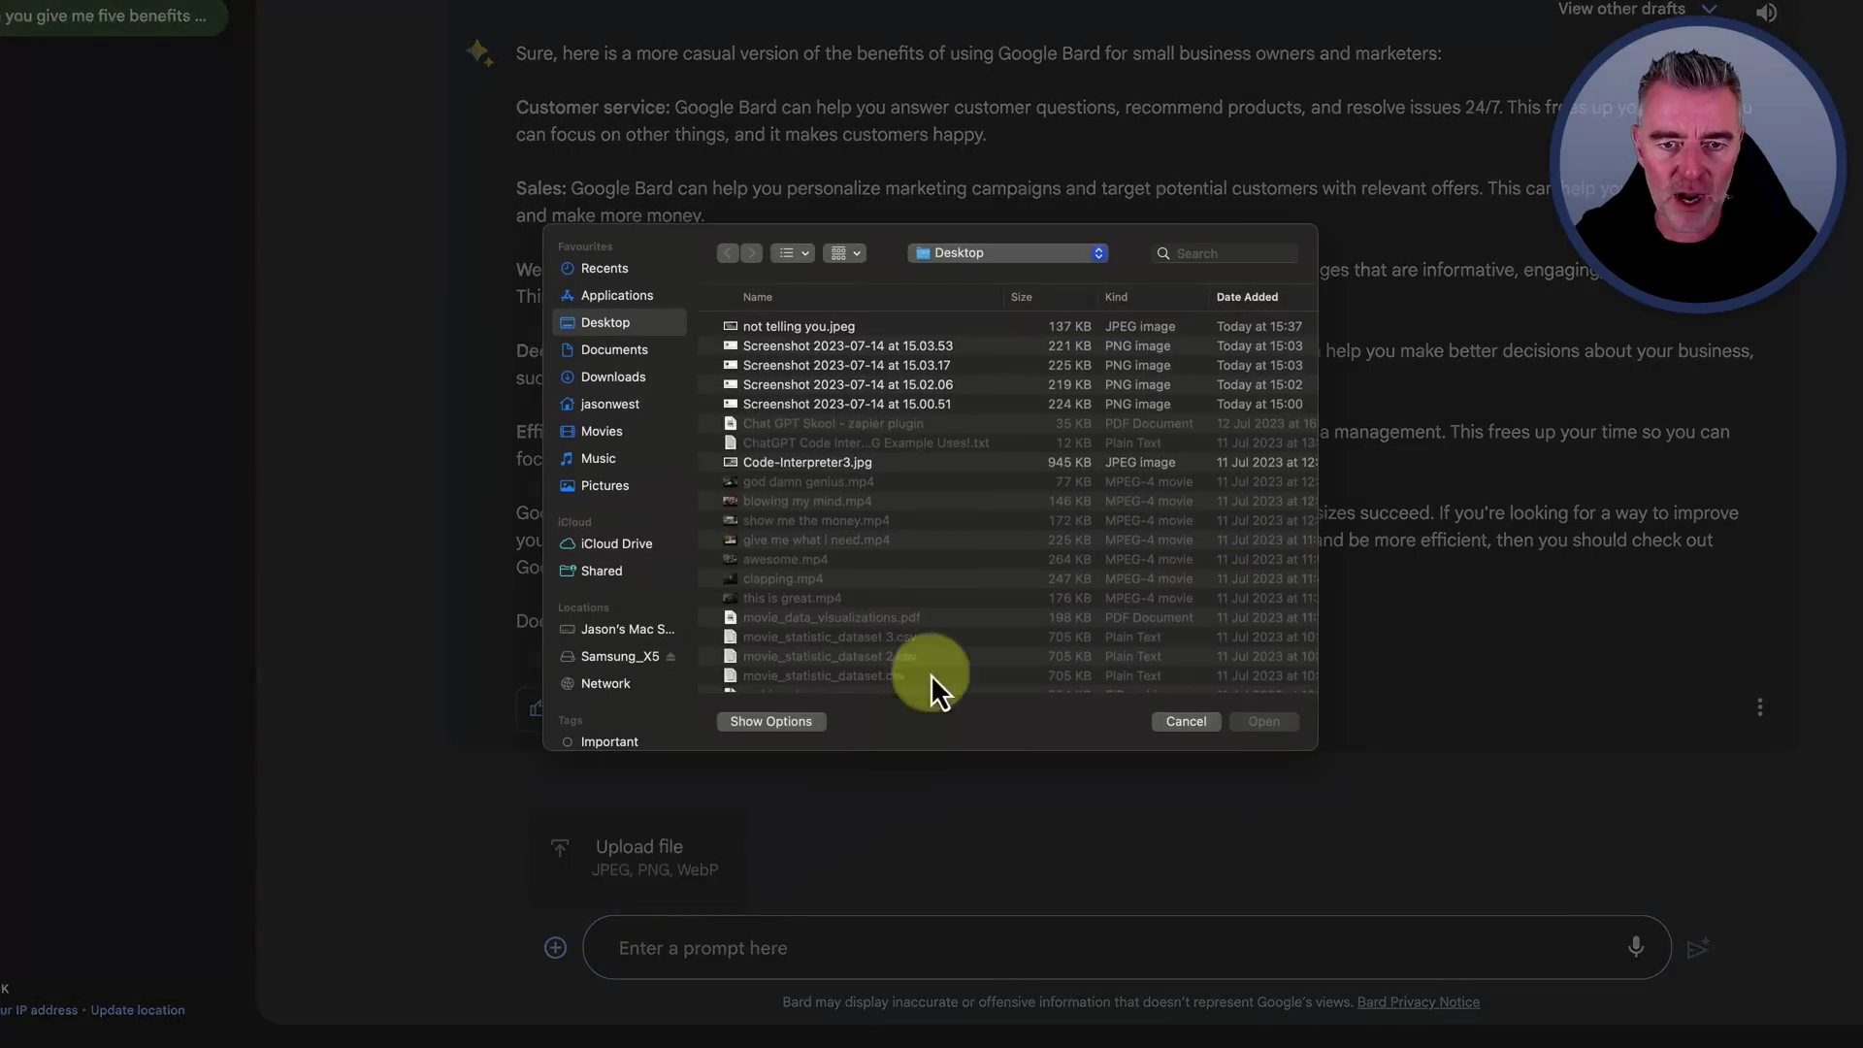
{"action": "left_click", "coordinate": [767, 327]}
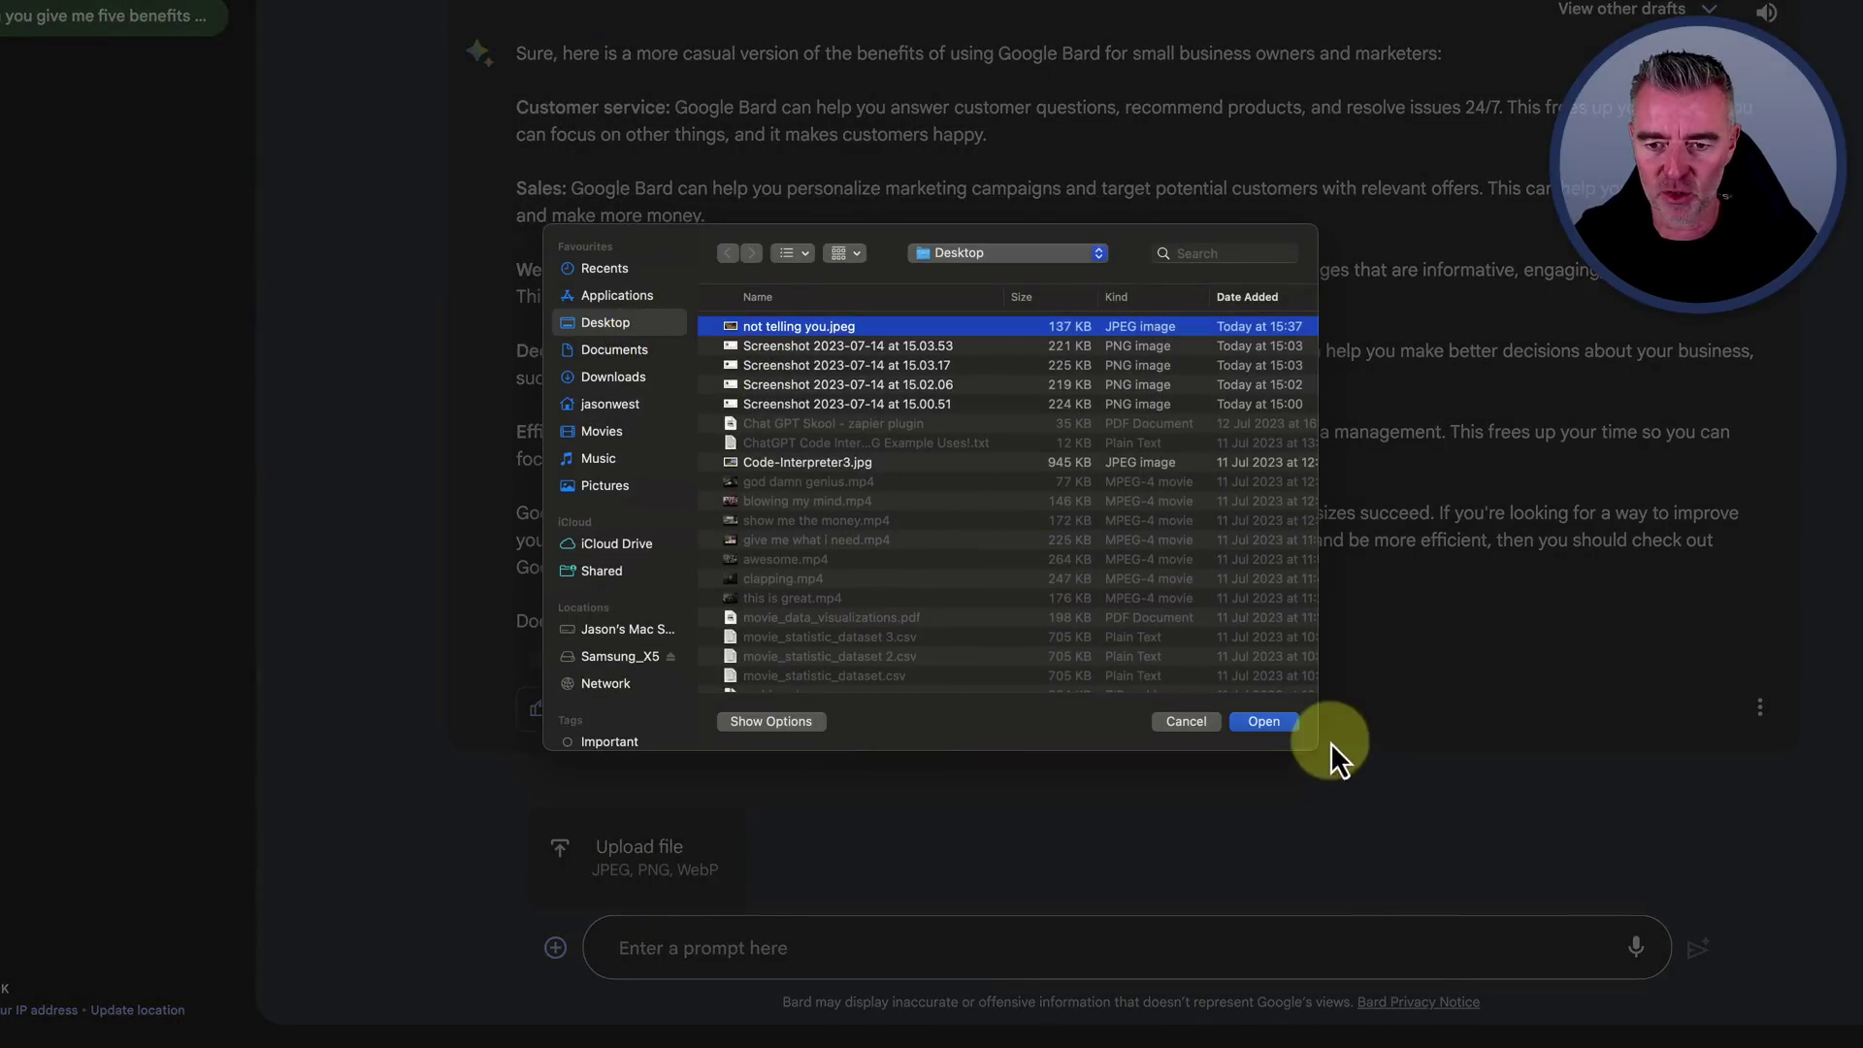
{"action": "left_click", "coordinate": [1267, 720]}
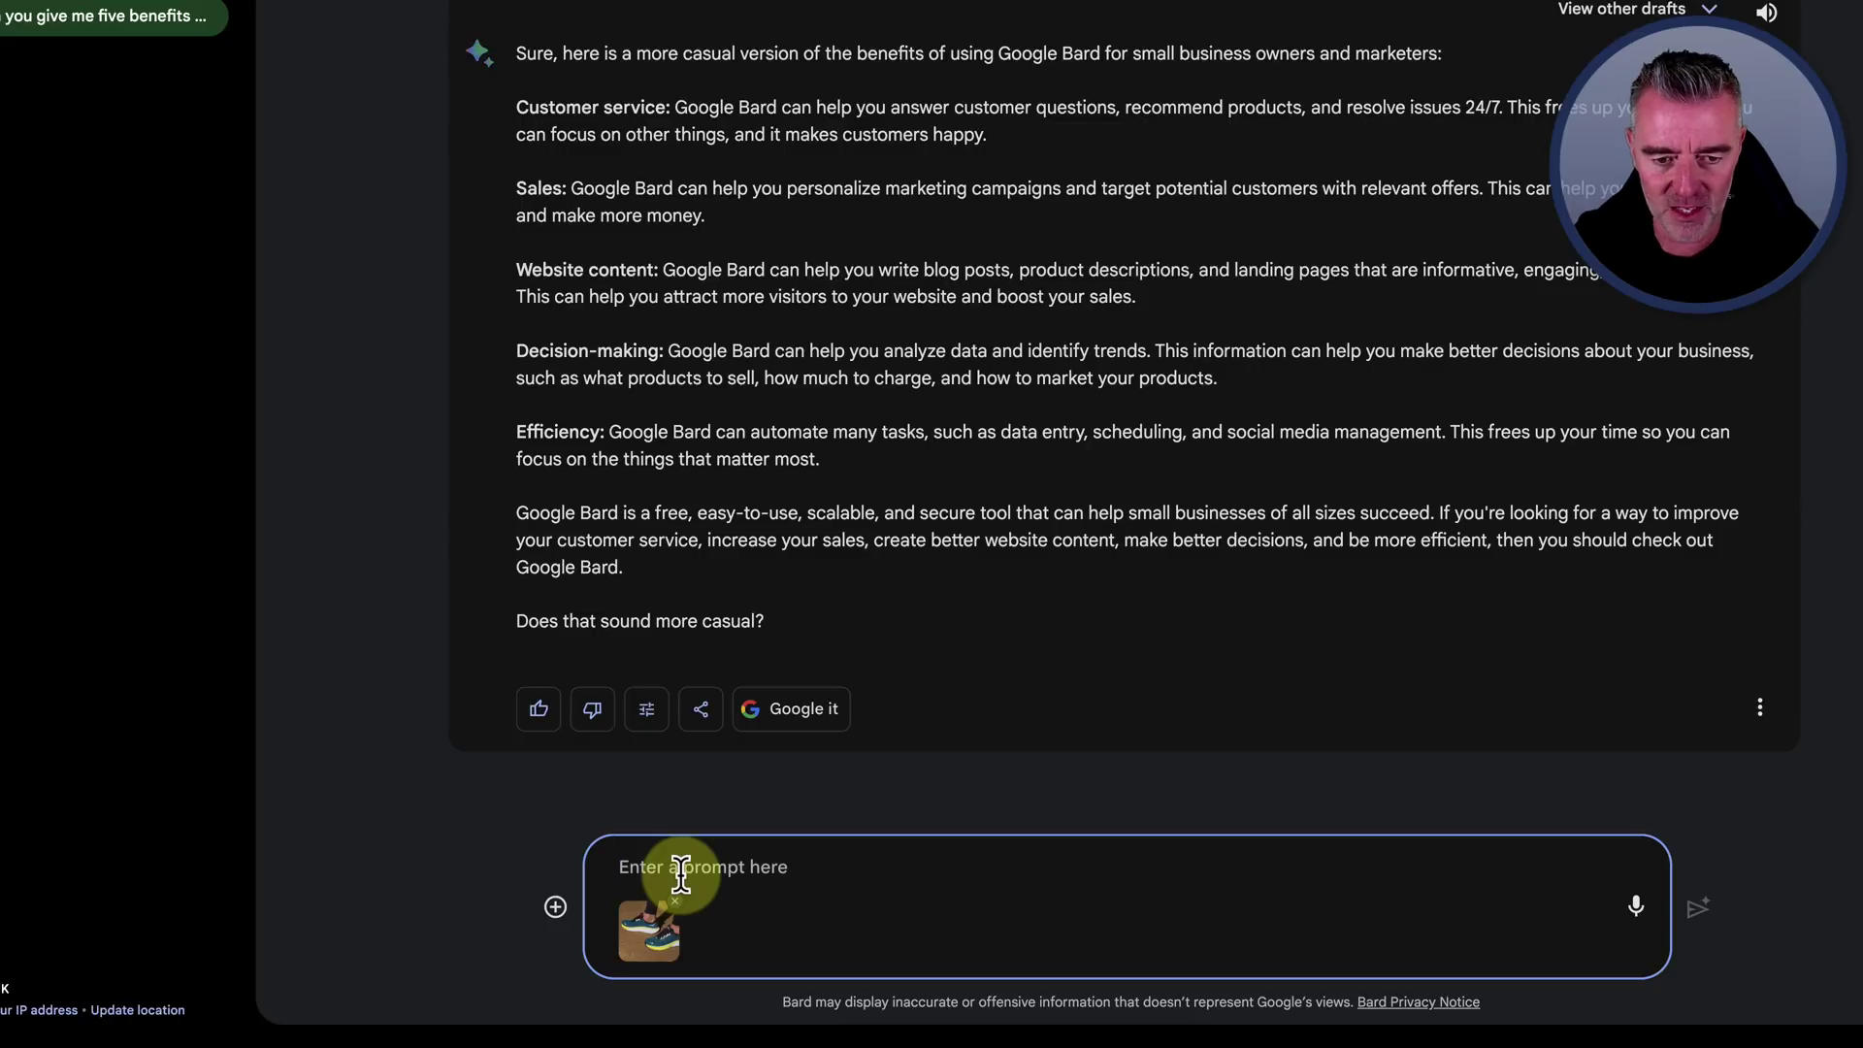
Ask Bard what's in the attached picture and what colour the items are
{"action": "type", "text": "Can you tell me what's in"}
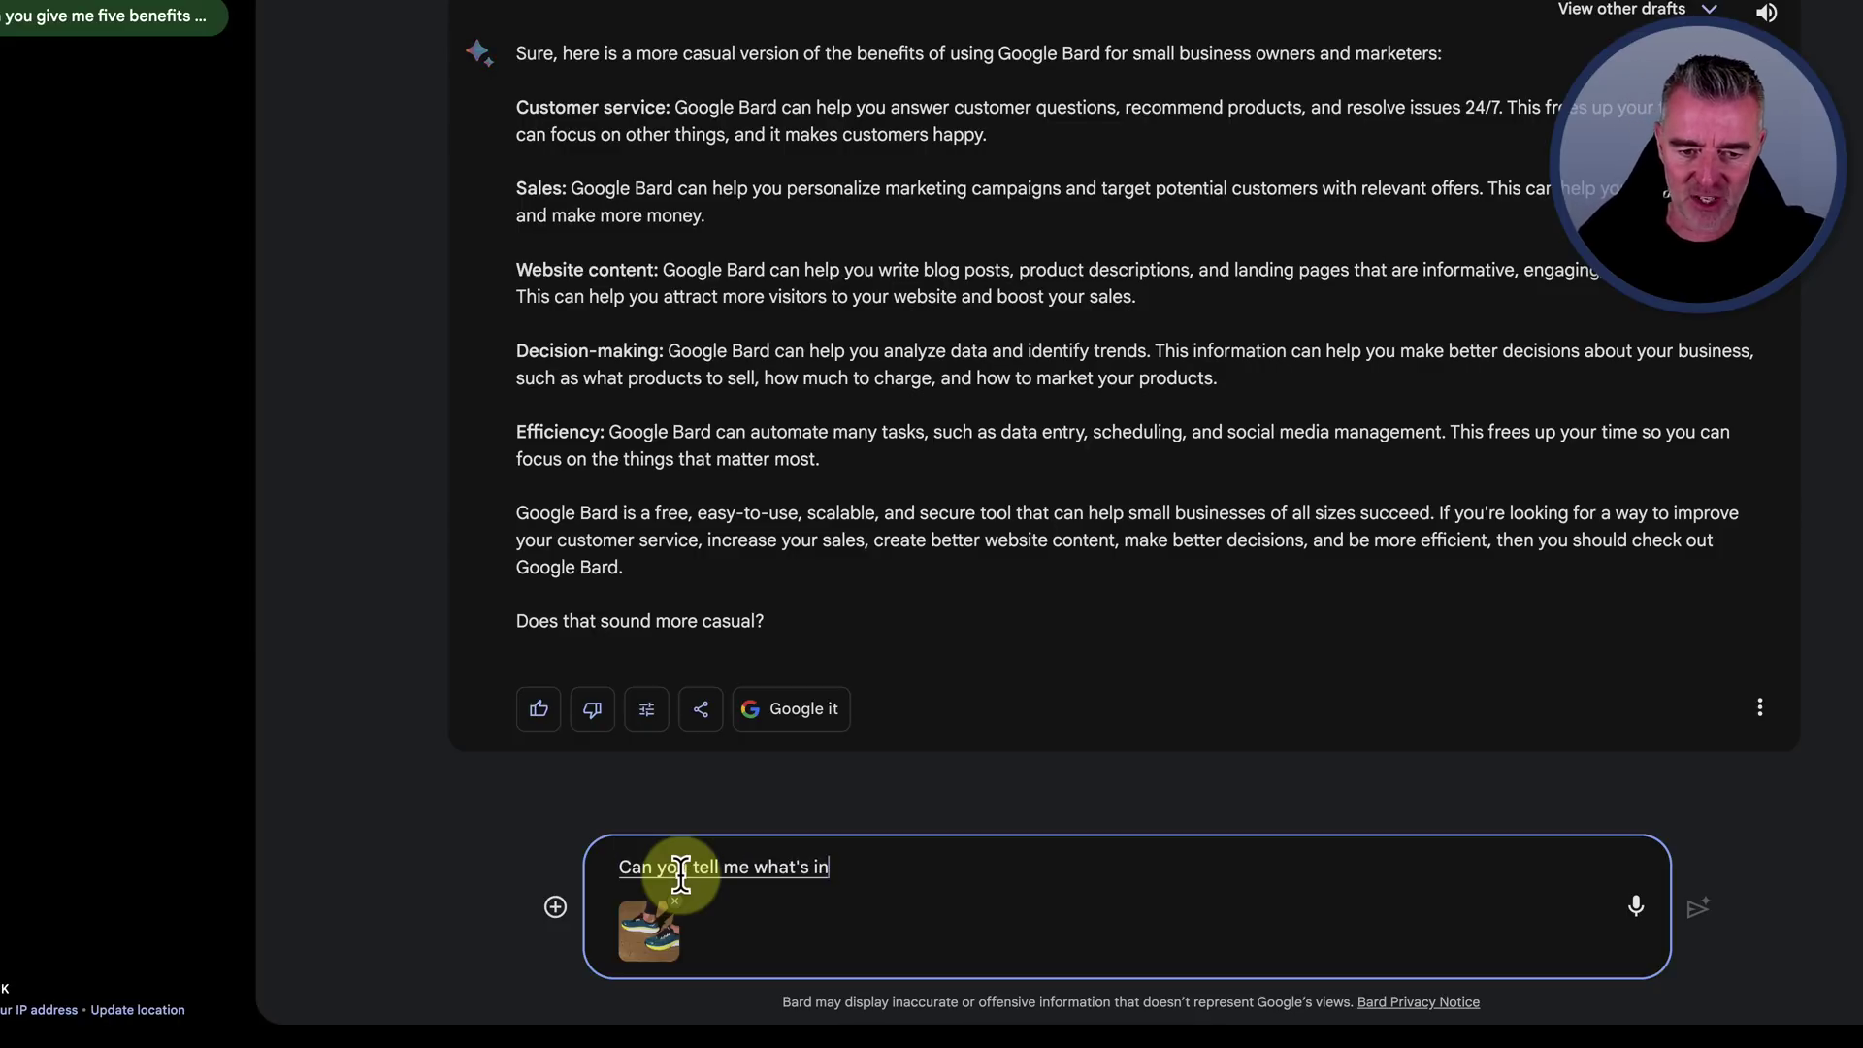
{"action": "type", "text": " the attached picture and also what is"}
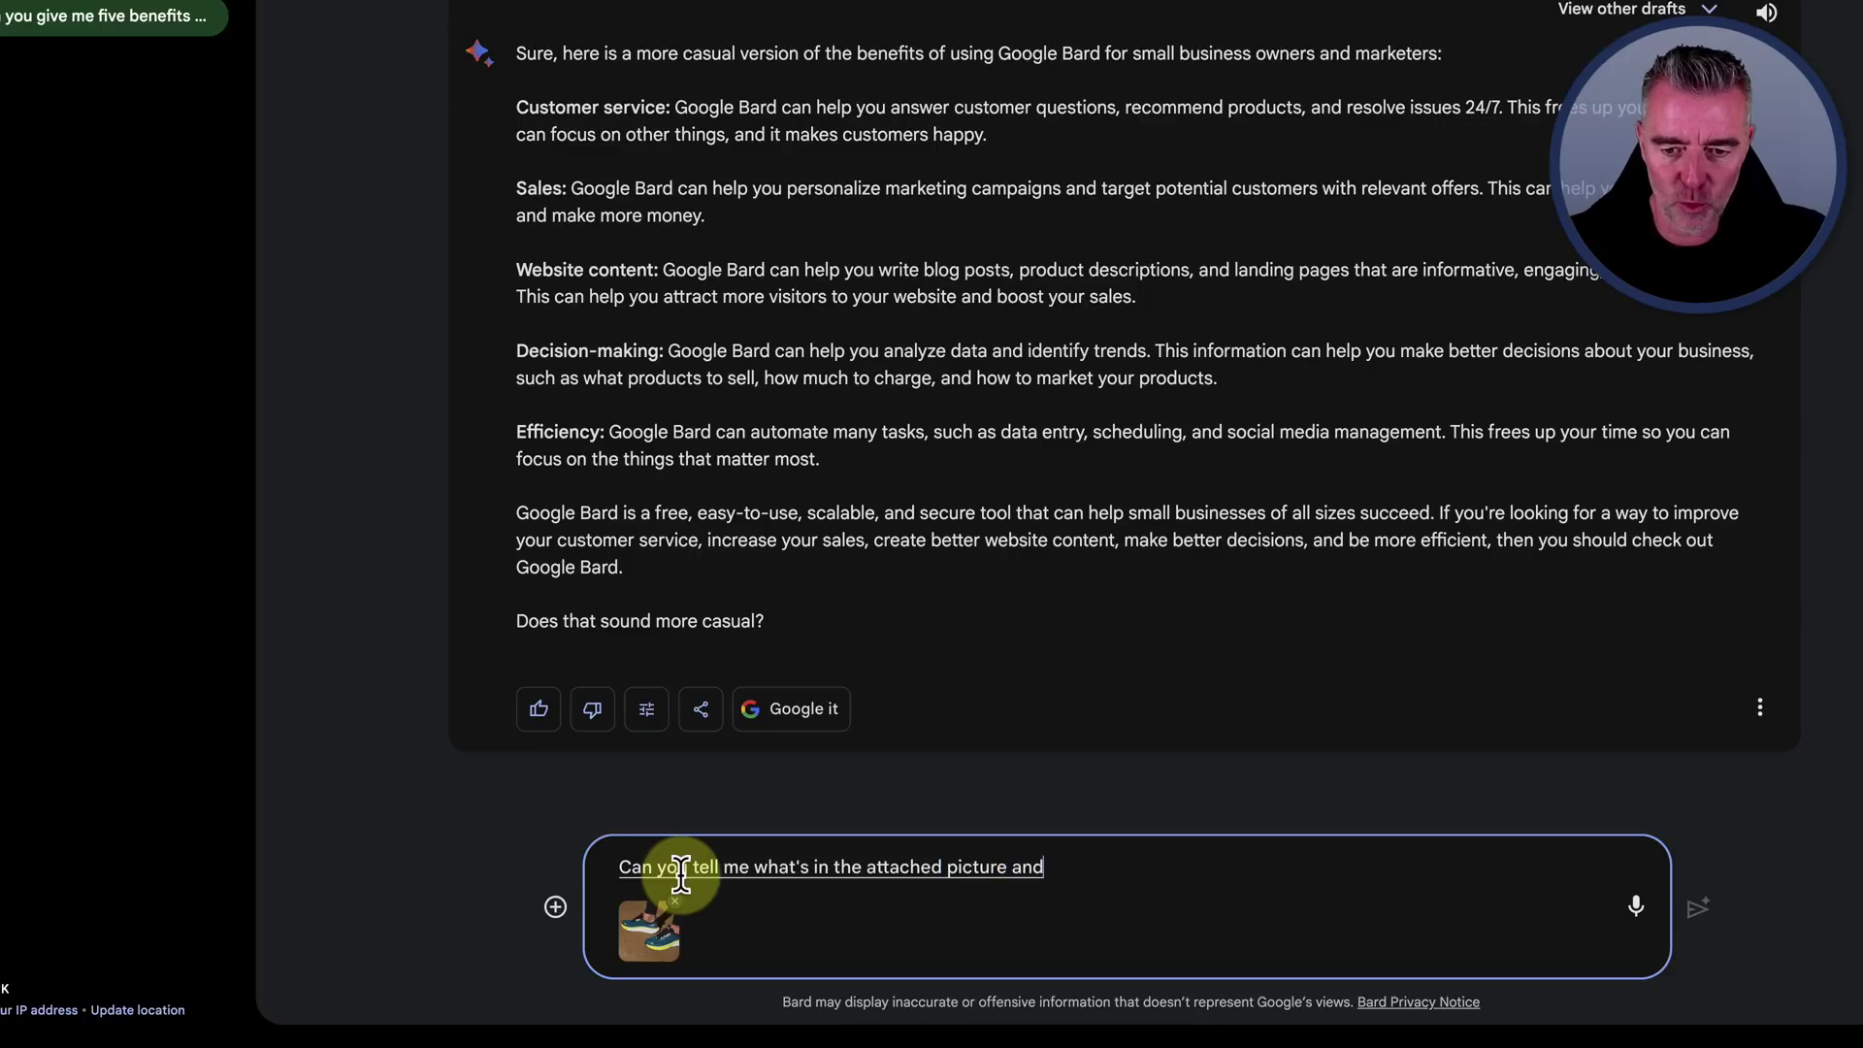
{"action": "key", "text": "BackSpace"}
{"action": "key", "text": "BackSpace"}
{"action": "type", "text": "colour are they?"}
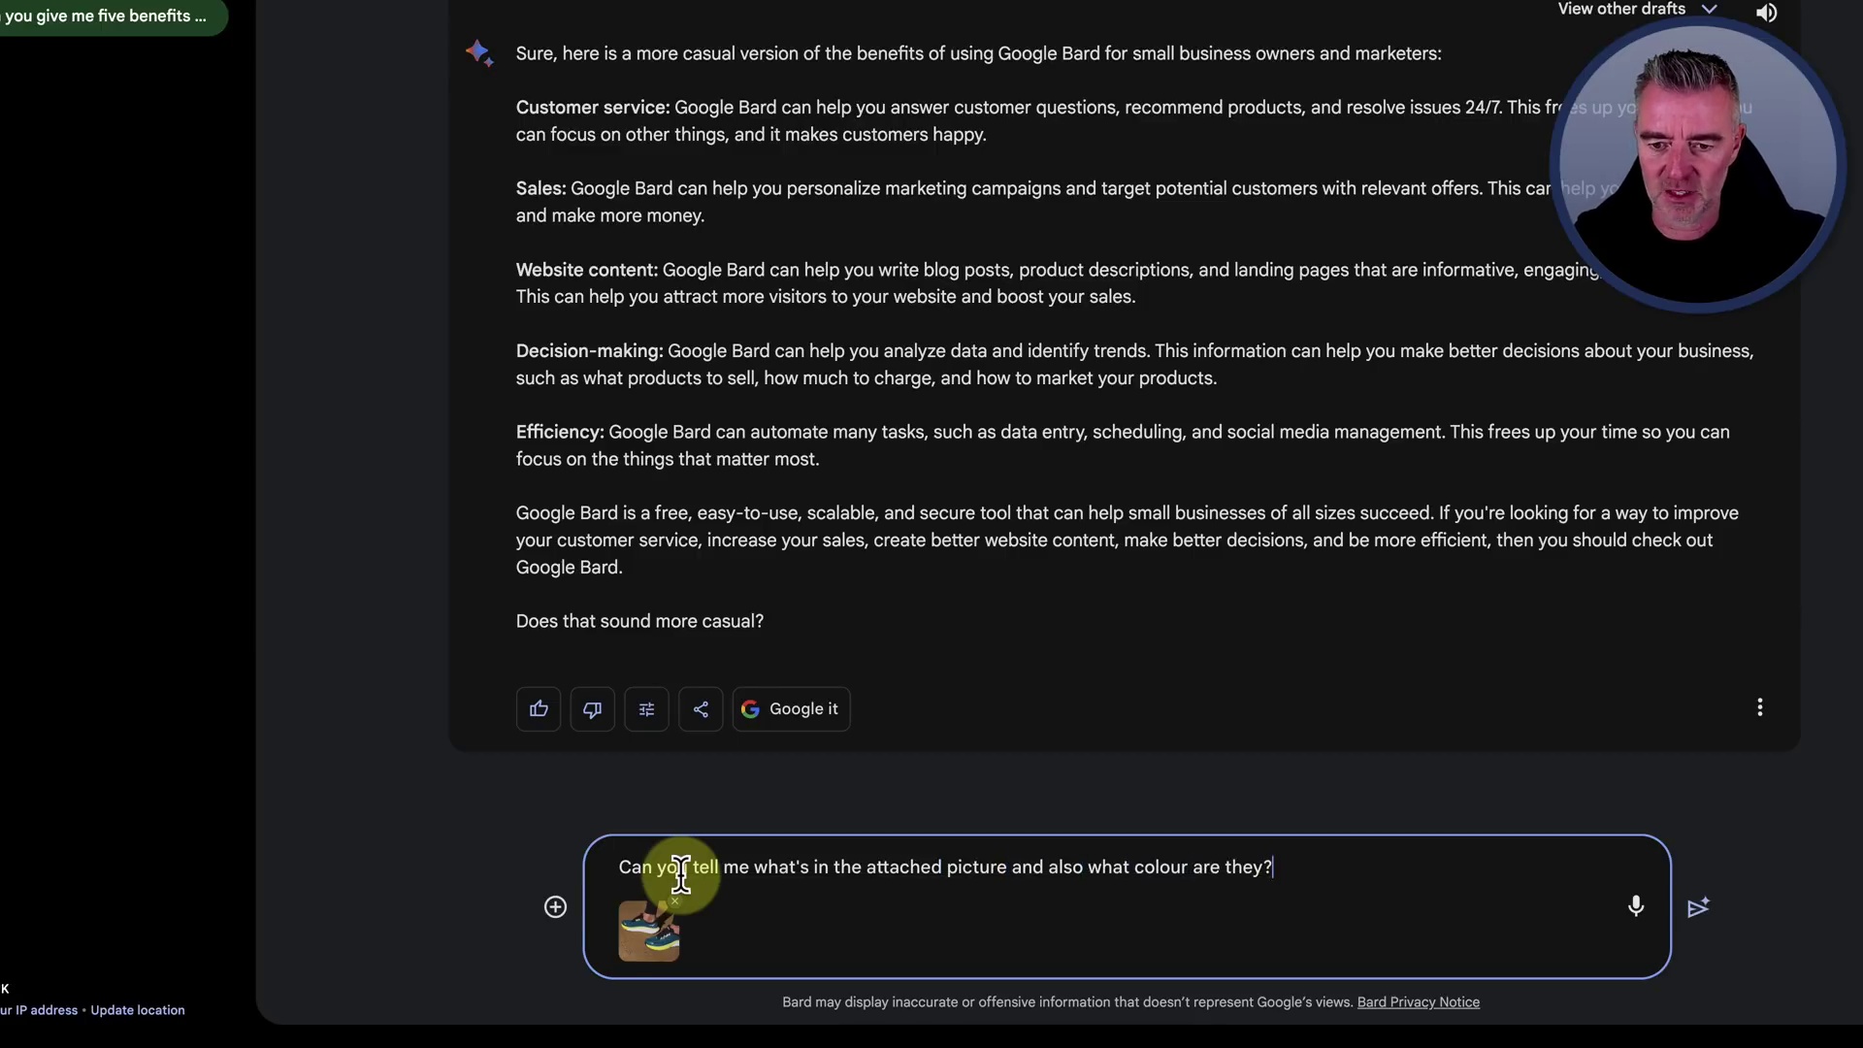
{"action": "key", "text": "Return"}
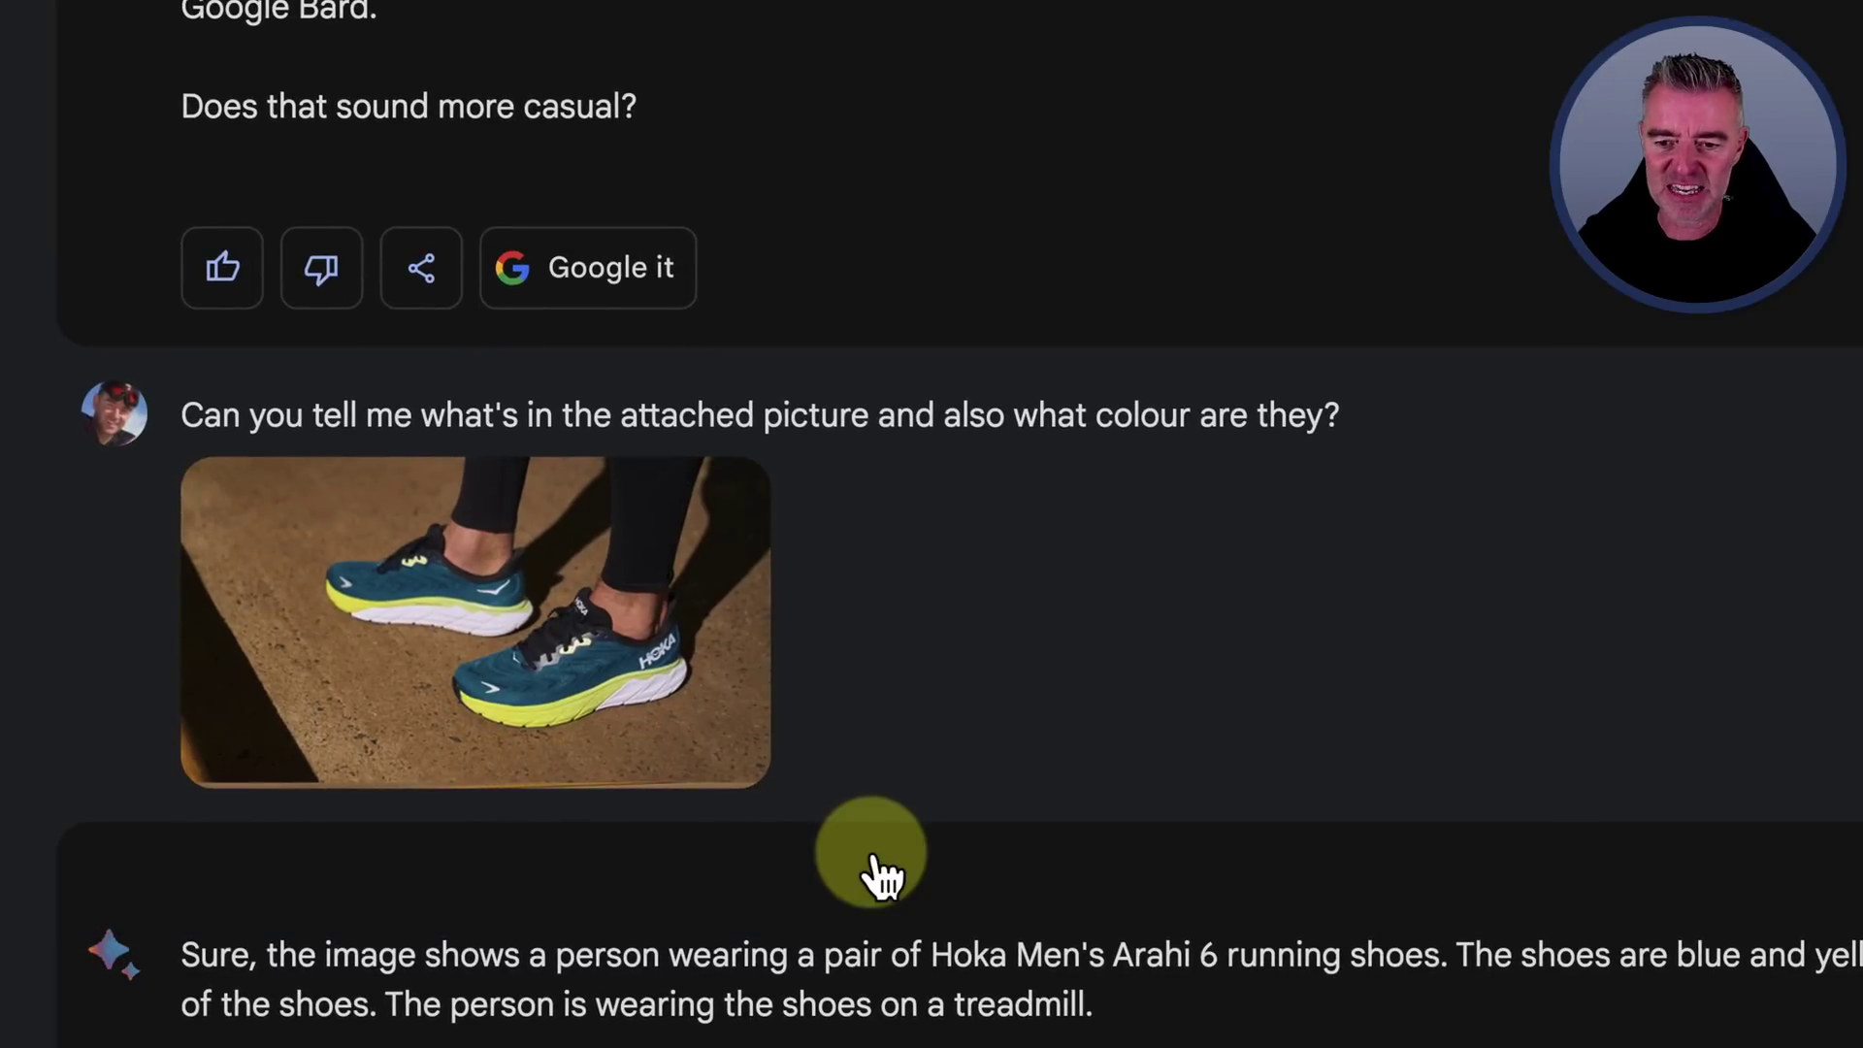
{"action": "scroll", "coordinate": [553, 633], "scroll_direction": "down", "scroll_amount": 2}
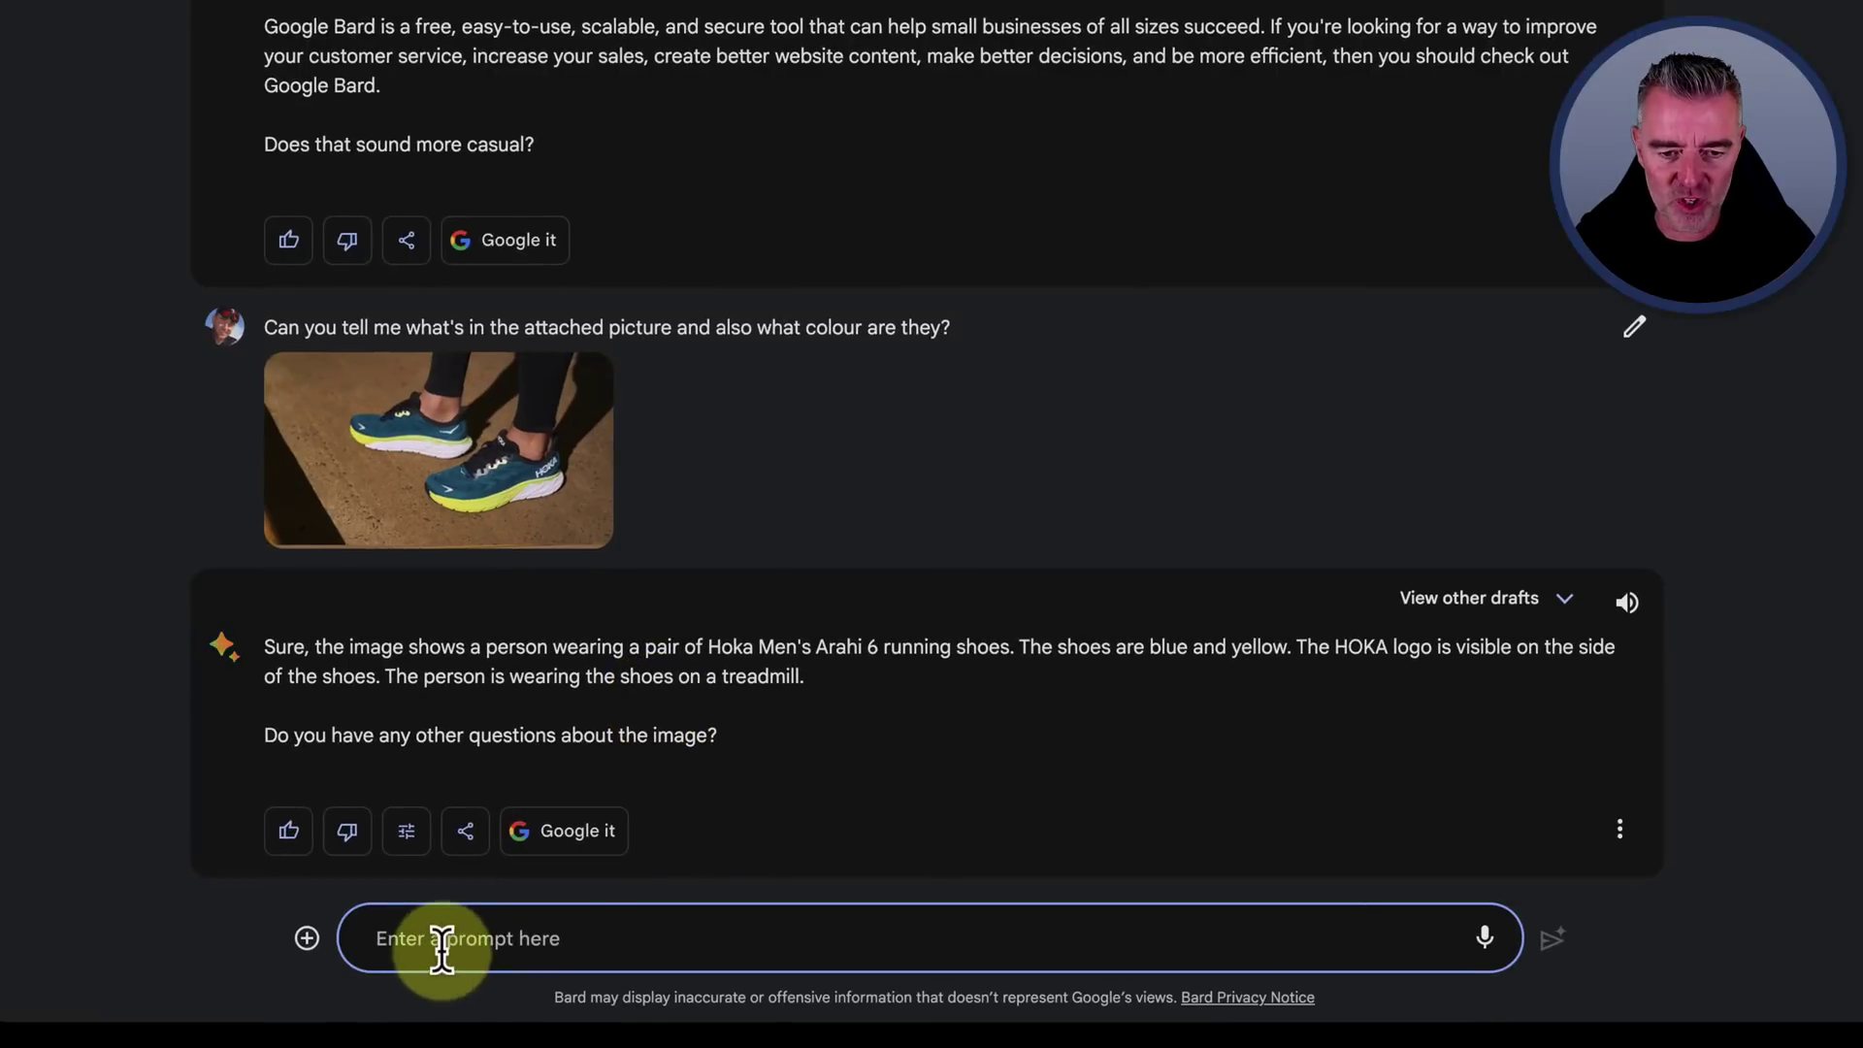
{"action": "left_click", "coordinate": [440, 946]}
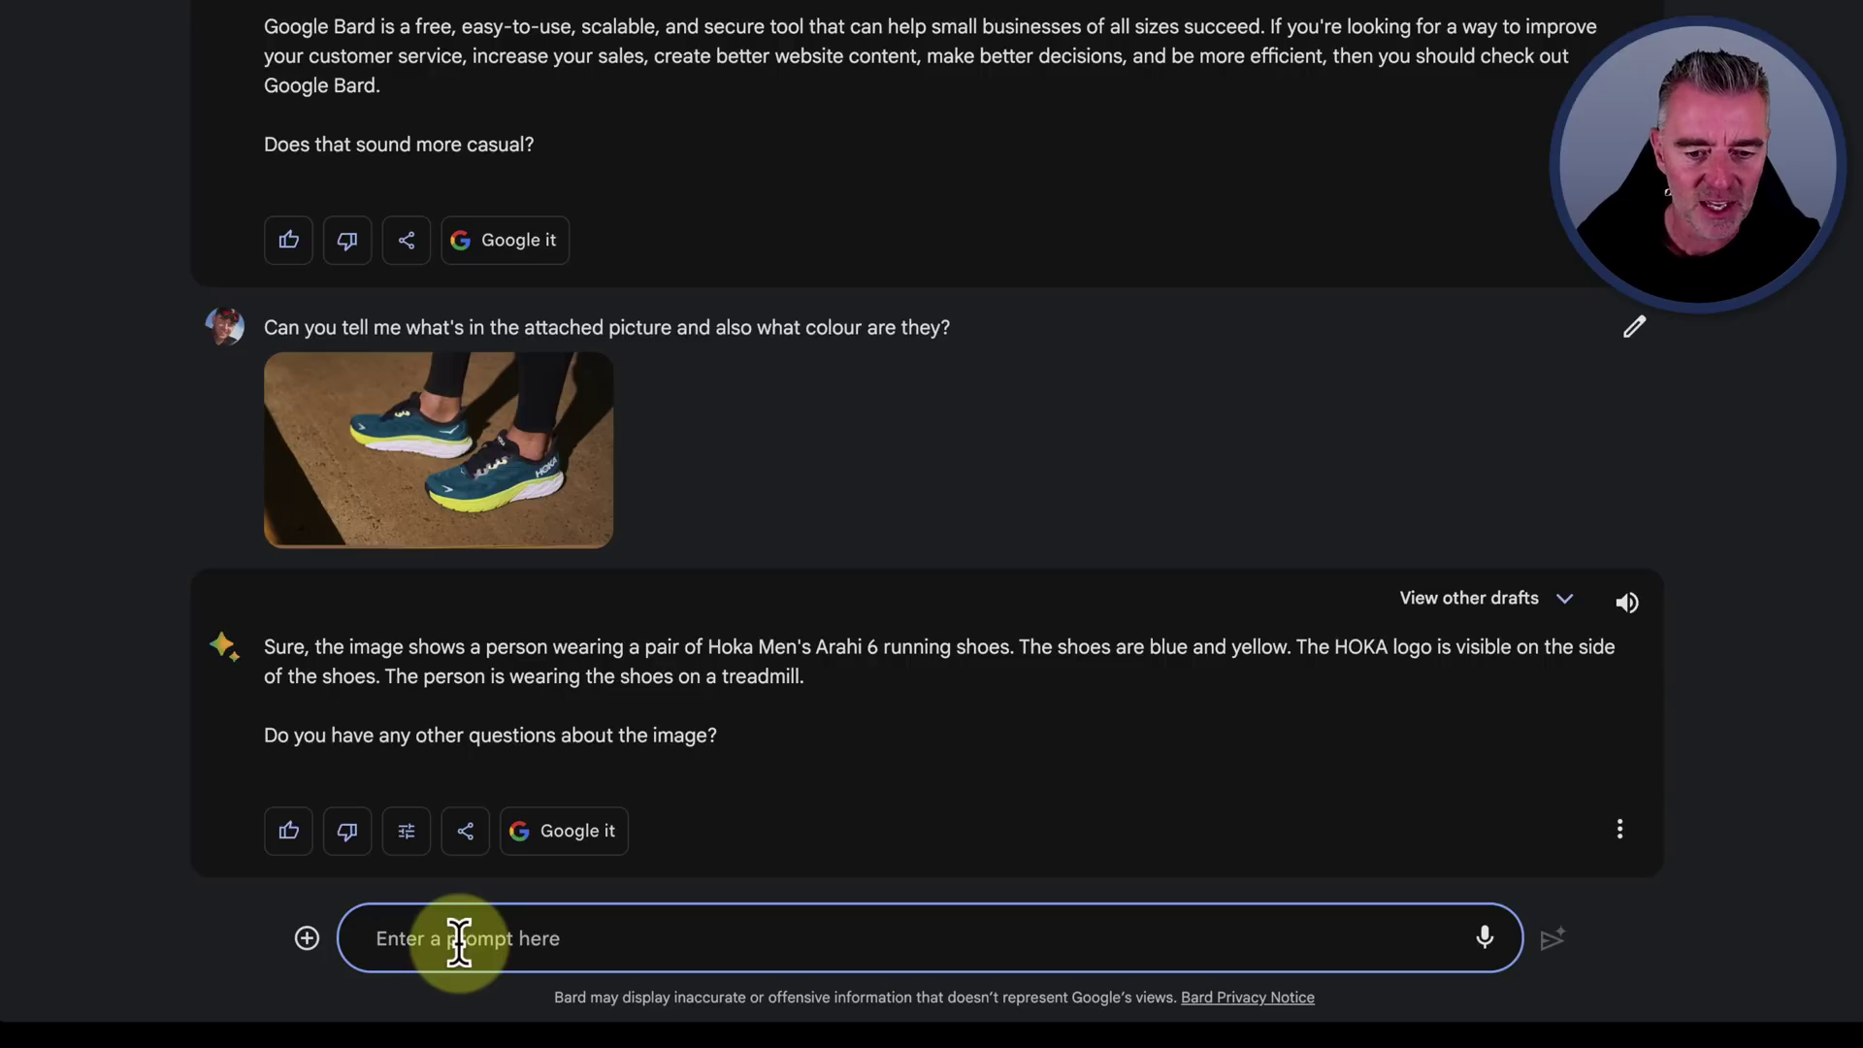
Ask Bard to increase the size of the shoe image by 40%
{"action": "type", "text": "Can you increase the size of that image"}
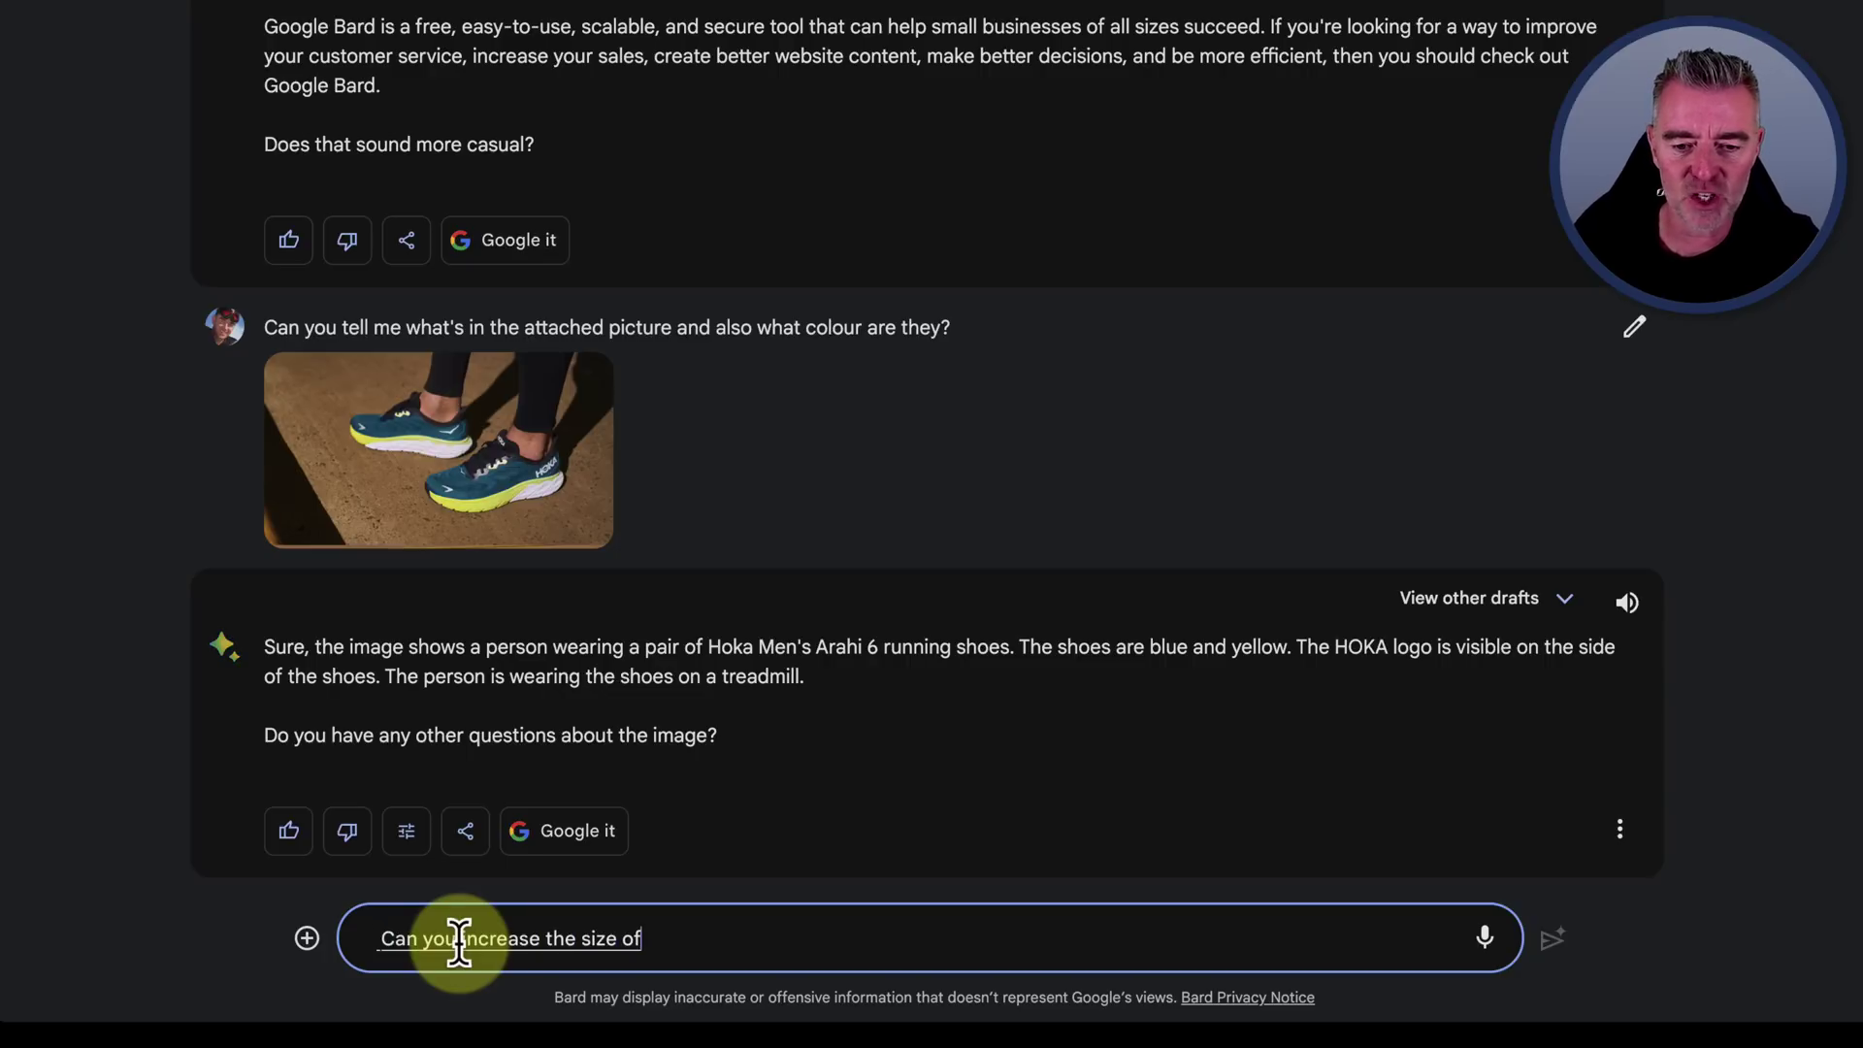
{"action": "type", "text": " by 40%??"}
{"action": "key", "text": "Return"}
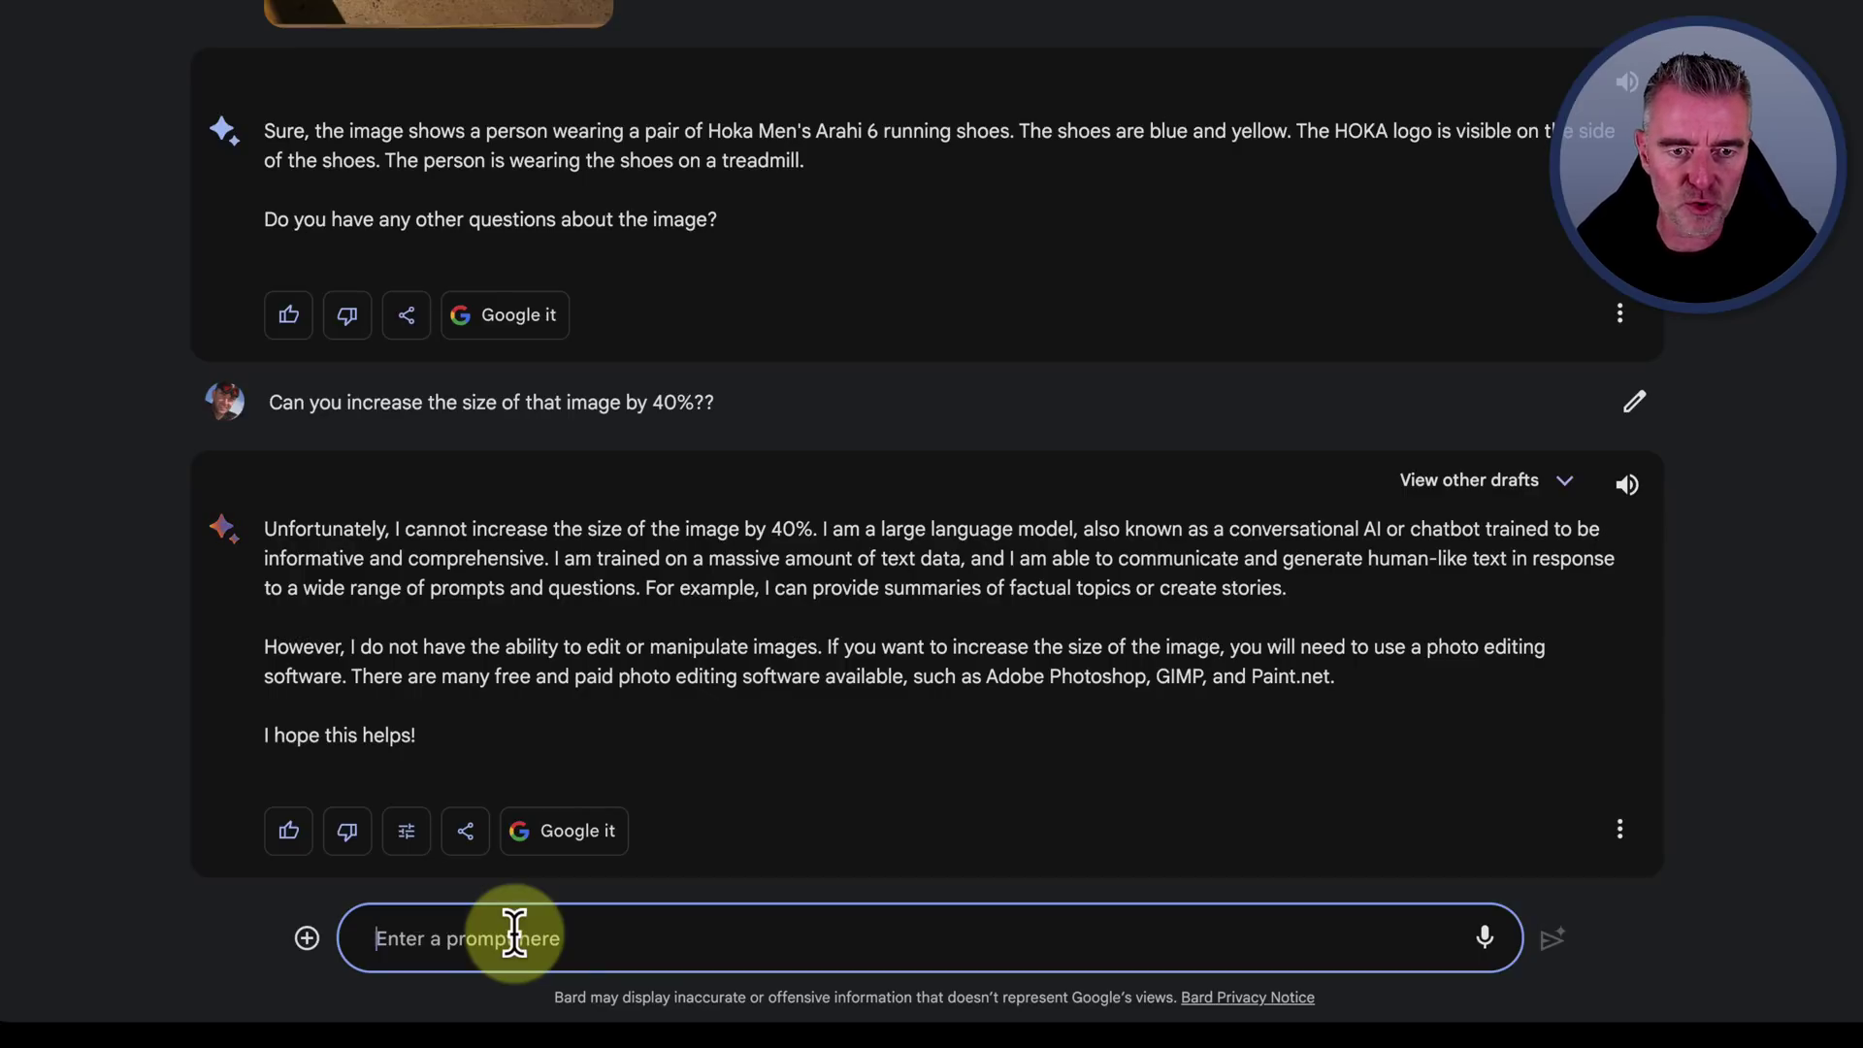
Ask Bard to crop the shoe image to 16 x 9 and review its cropping reply
{"action": "type", "text": "Can you crop the image to be 16 x 9"}
{"action": "key", "text": "Return"}
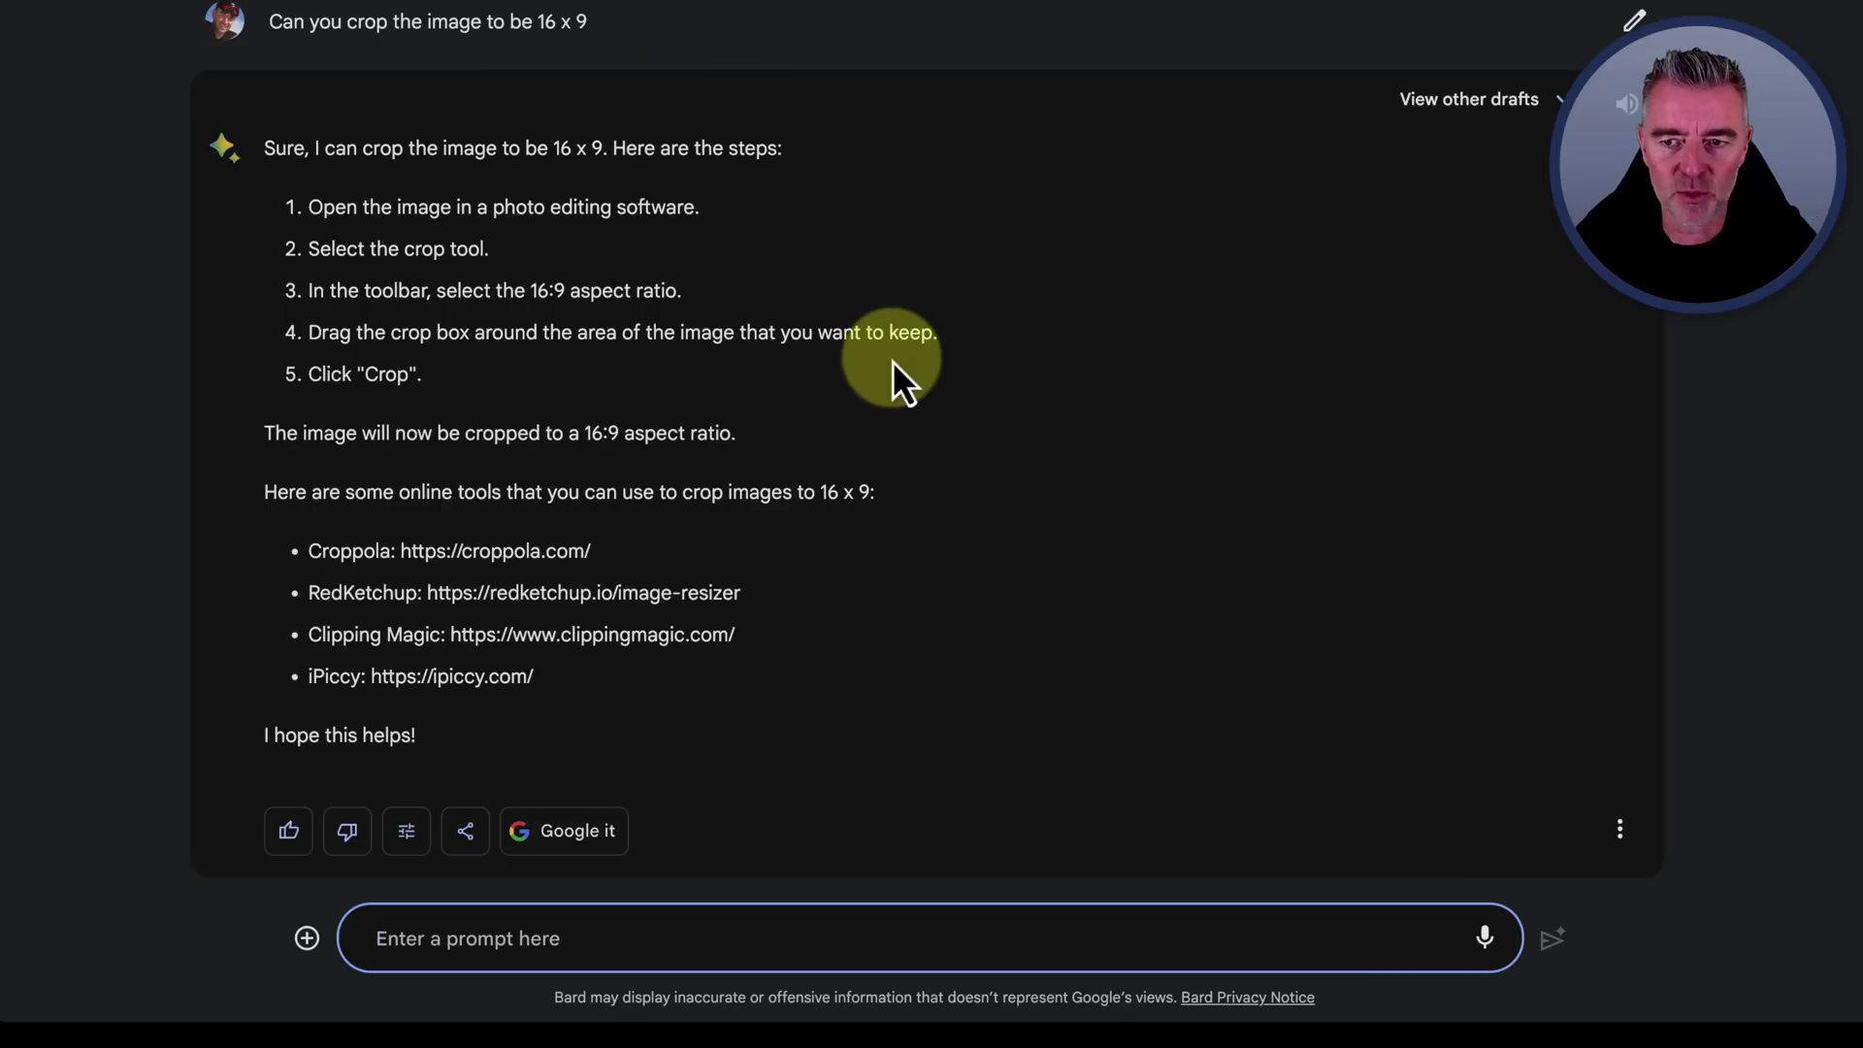
{"action": "scroll", "coordinate": [878, 349], "scroll_direction": "up", "scroll_amount": 15}
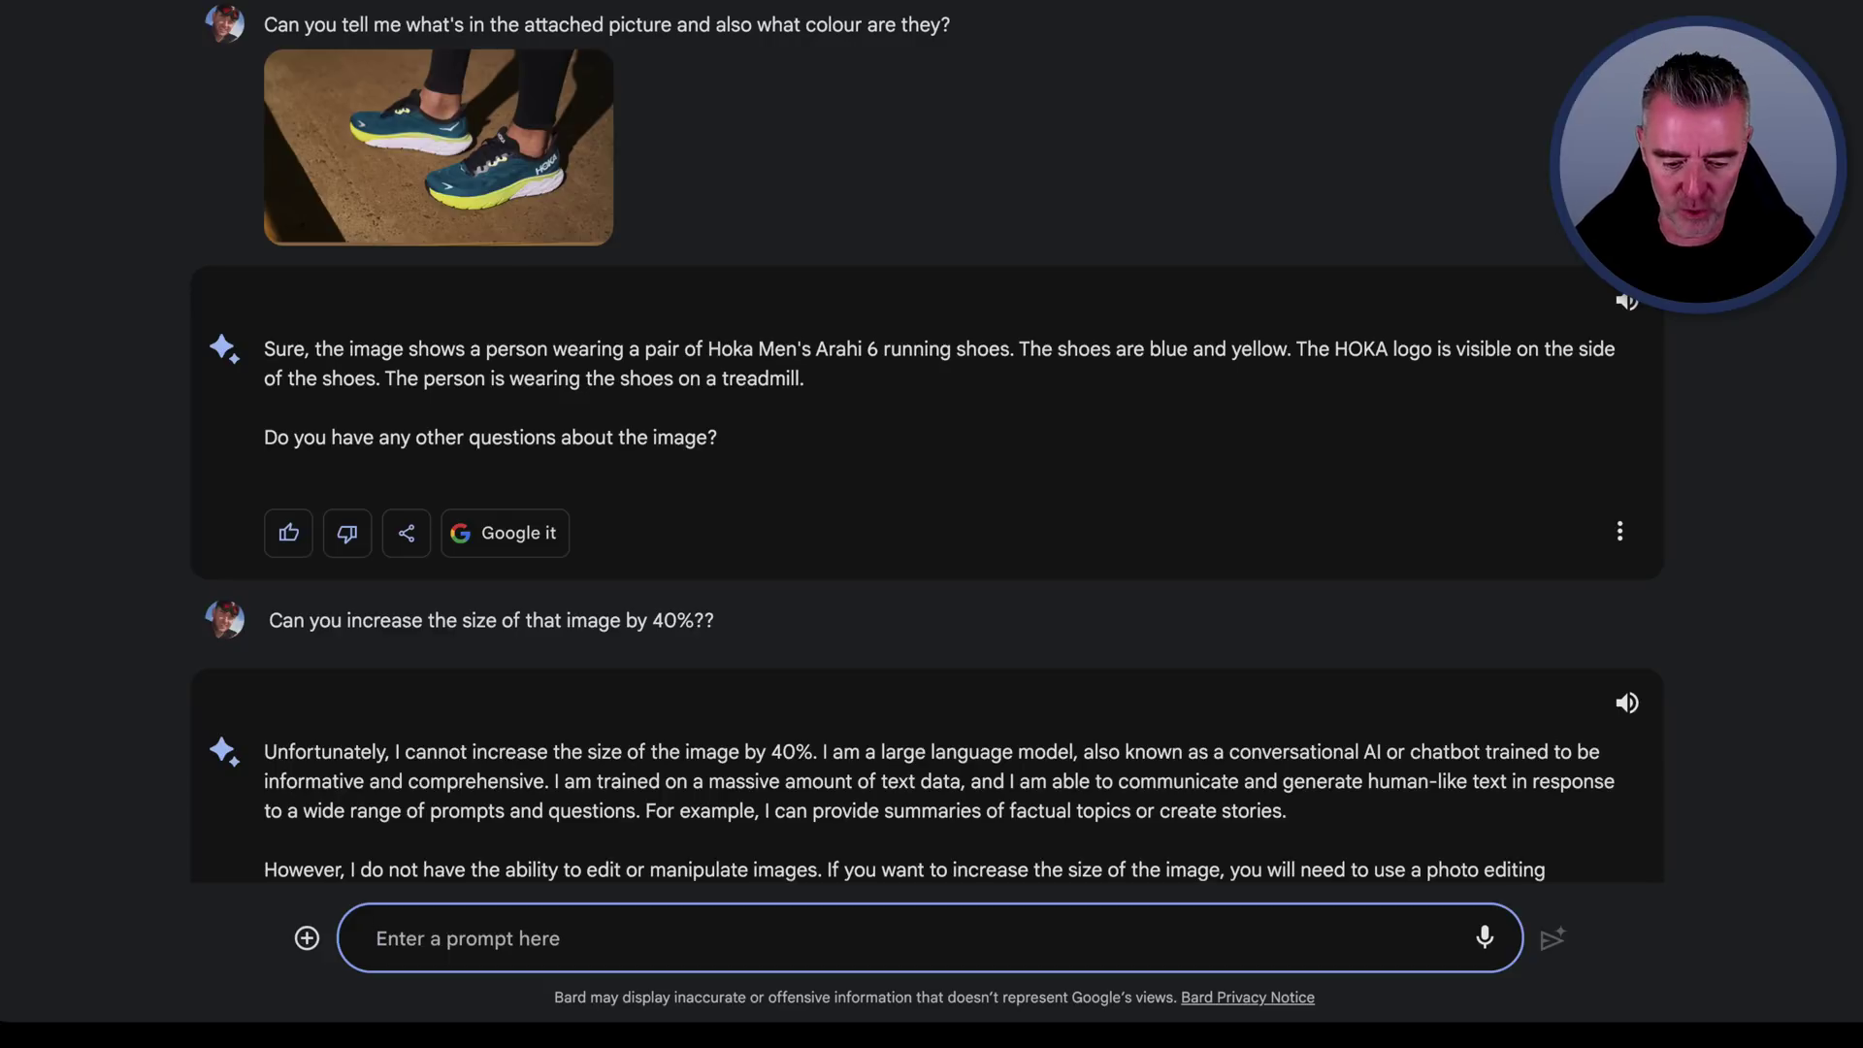
{"action": "type", "text": "s"}
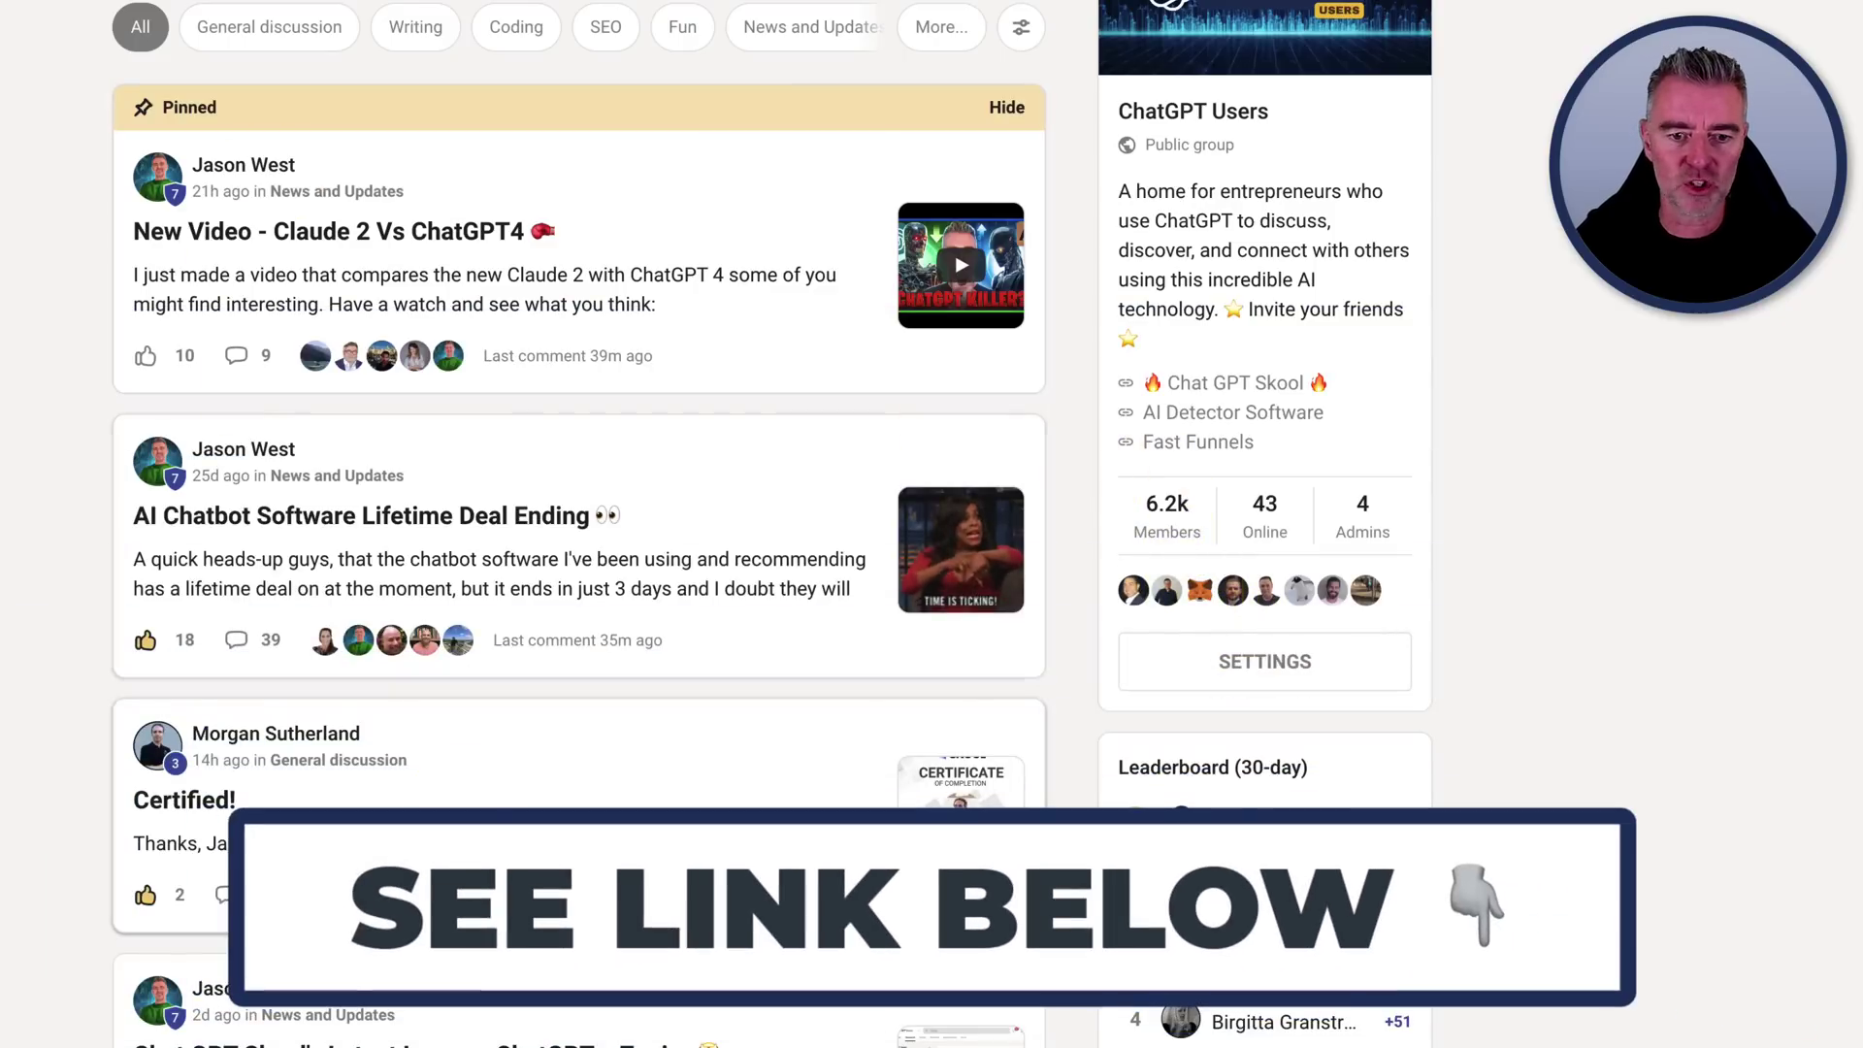
{"action": "scroll", "coordinate": [1101, 485], "scroll_direction": "down", "scroll_amount": 8}
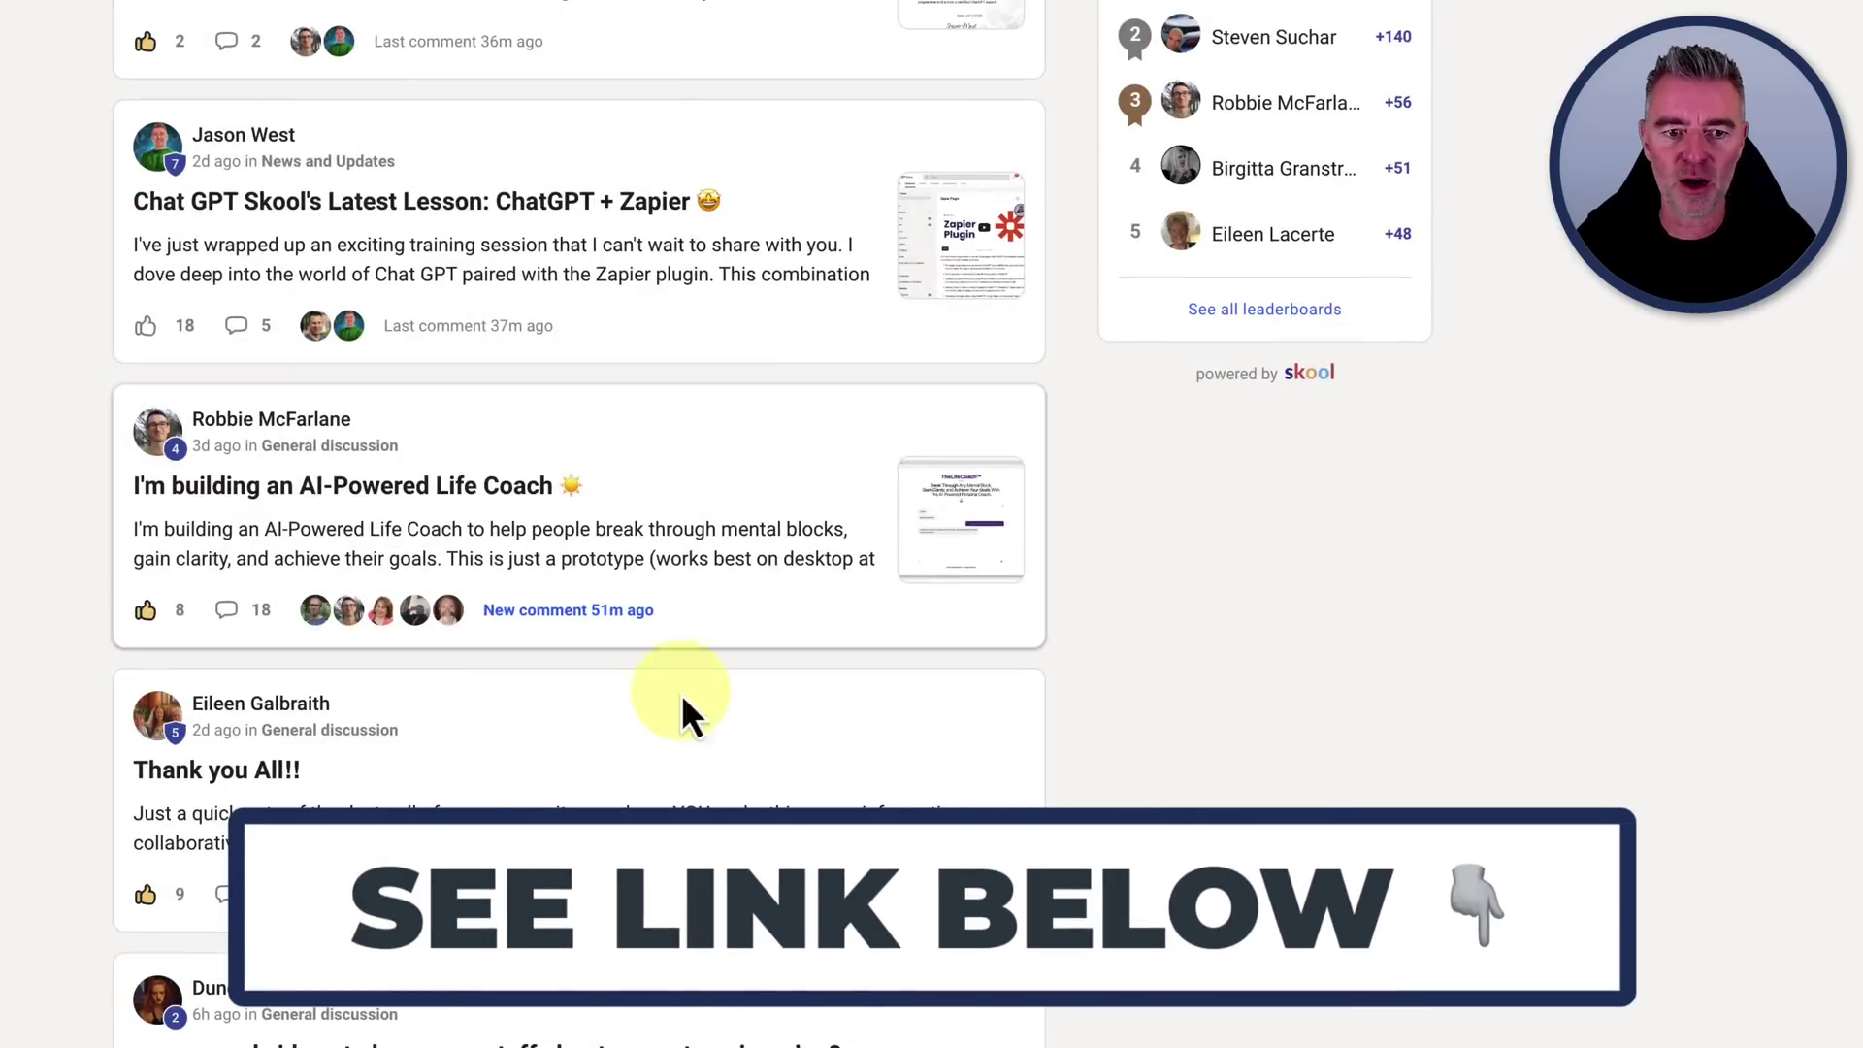
{"action": "scroll", "coordinate": [684, 736], "scroll_direction": "down", "scroll_amount": 3}
{"action": "scroll", "coordinate": [684, 735], "scroll_direction": "down", "scroll_amount": 3}
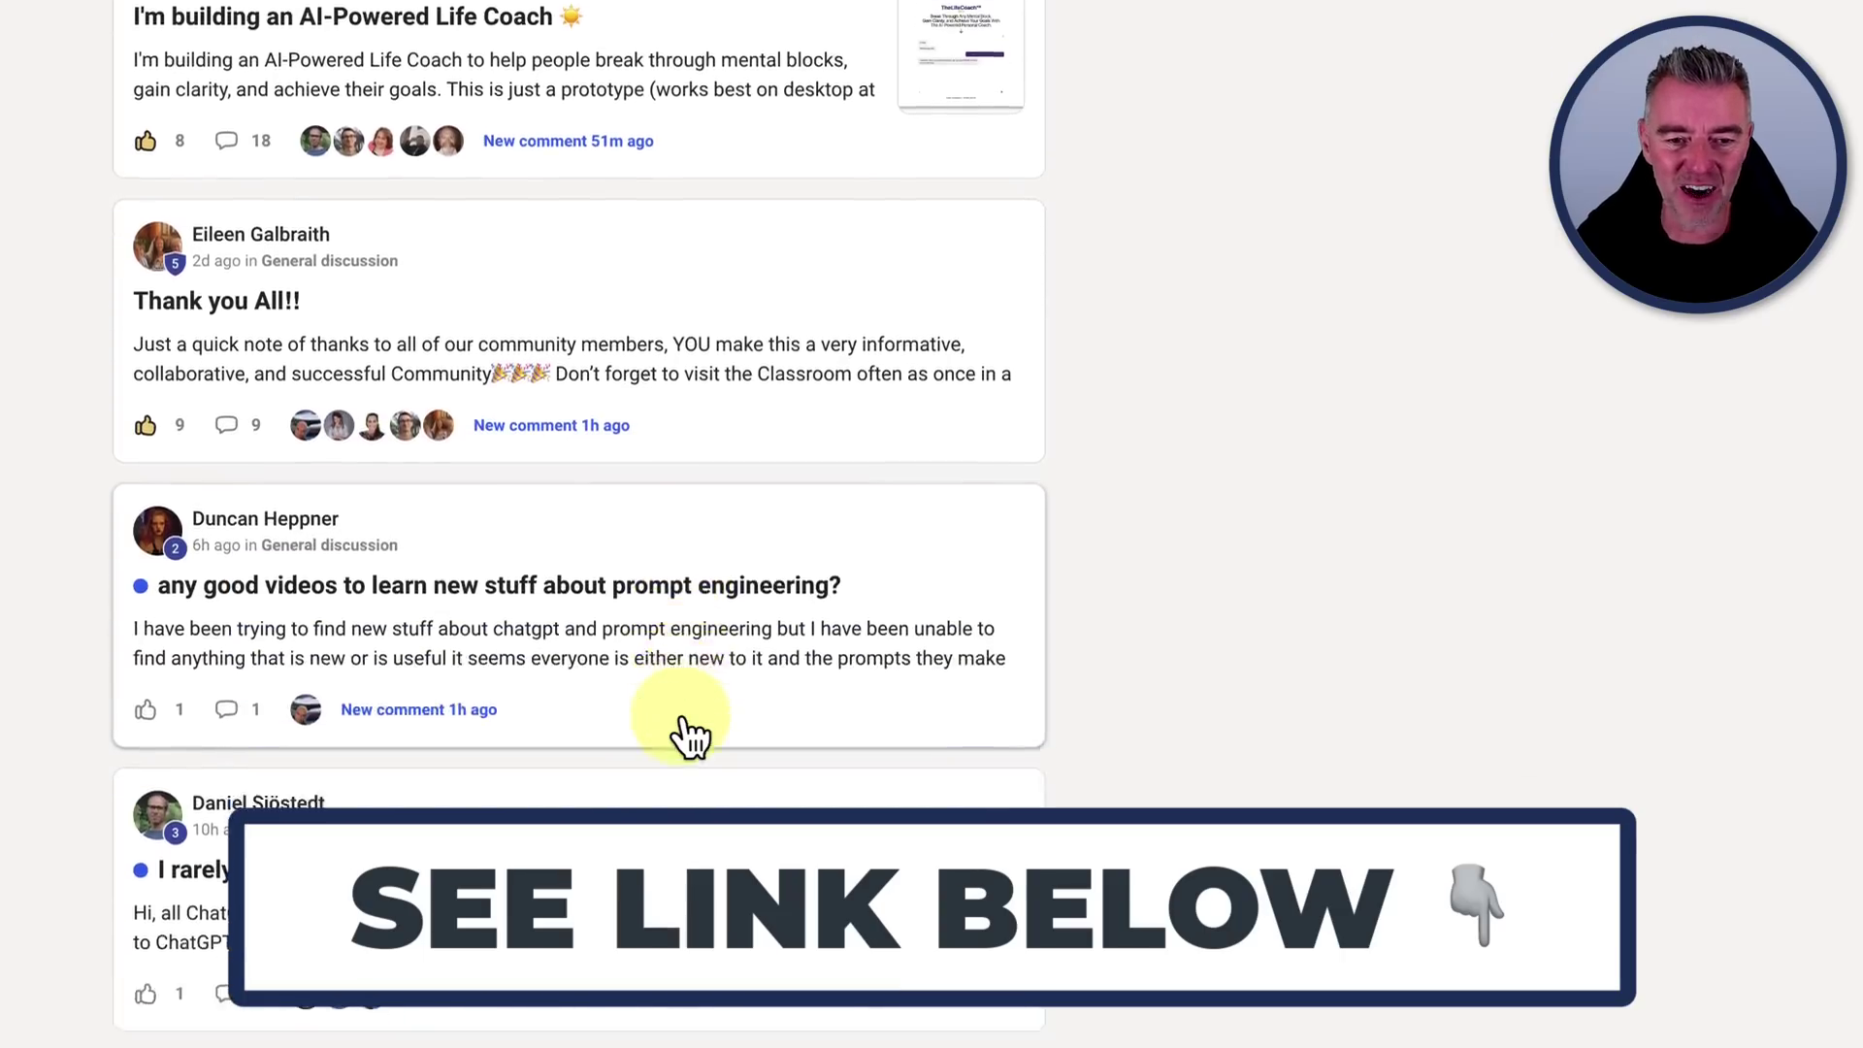
{"action": "scroll", "coordinate": [718, 448], "scroll_direction": "down", "scroll_amount": 5}
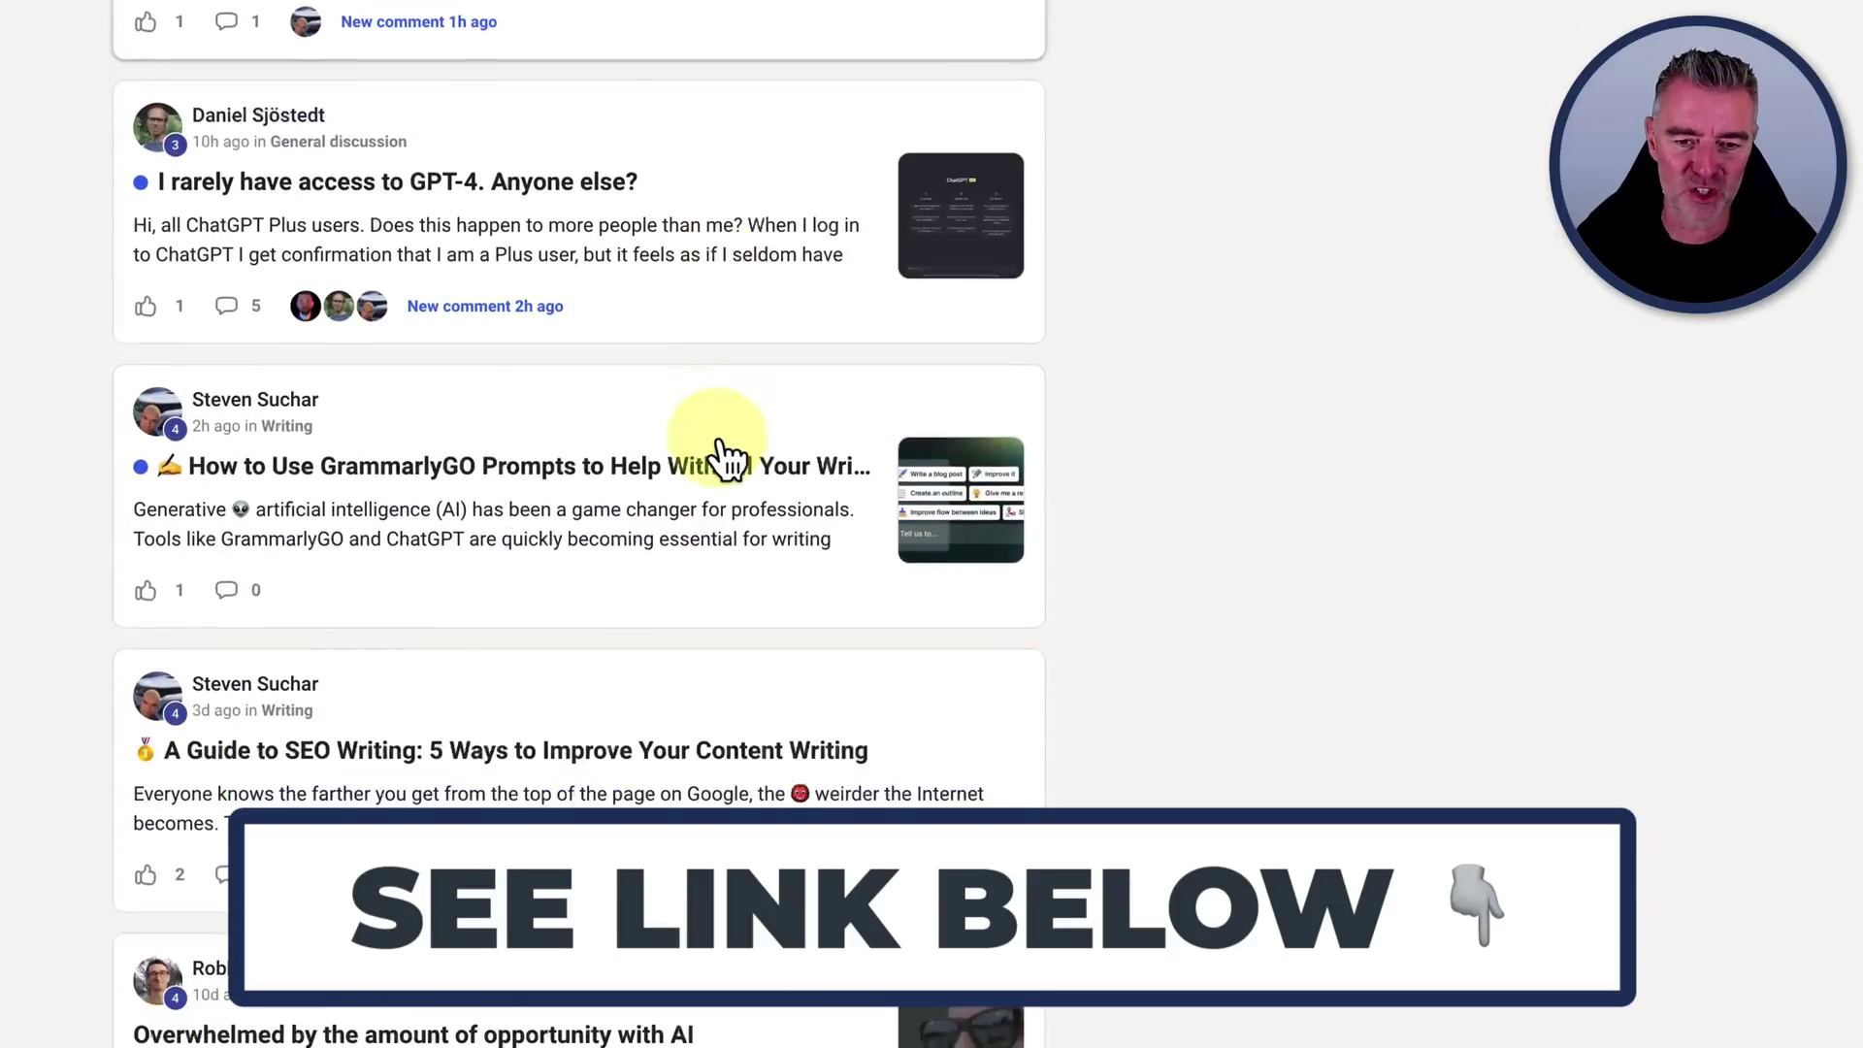
{"action": "scroll", "coordinate": [755, 654], "scroll_direction": "down", "scroll_amount": 4}
{"action": "scroll", "coordinate": [747, 636], "scroll_direction": "down", "scroll_amount": 1}
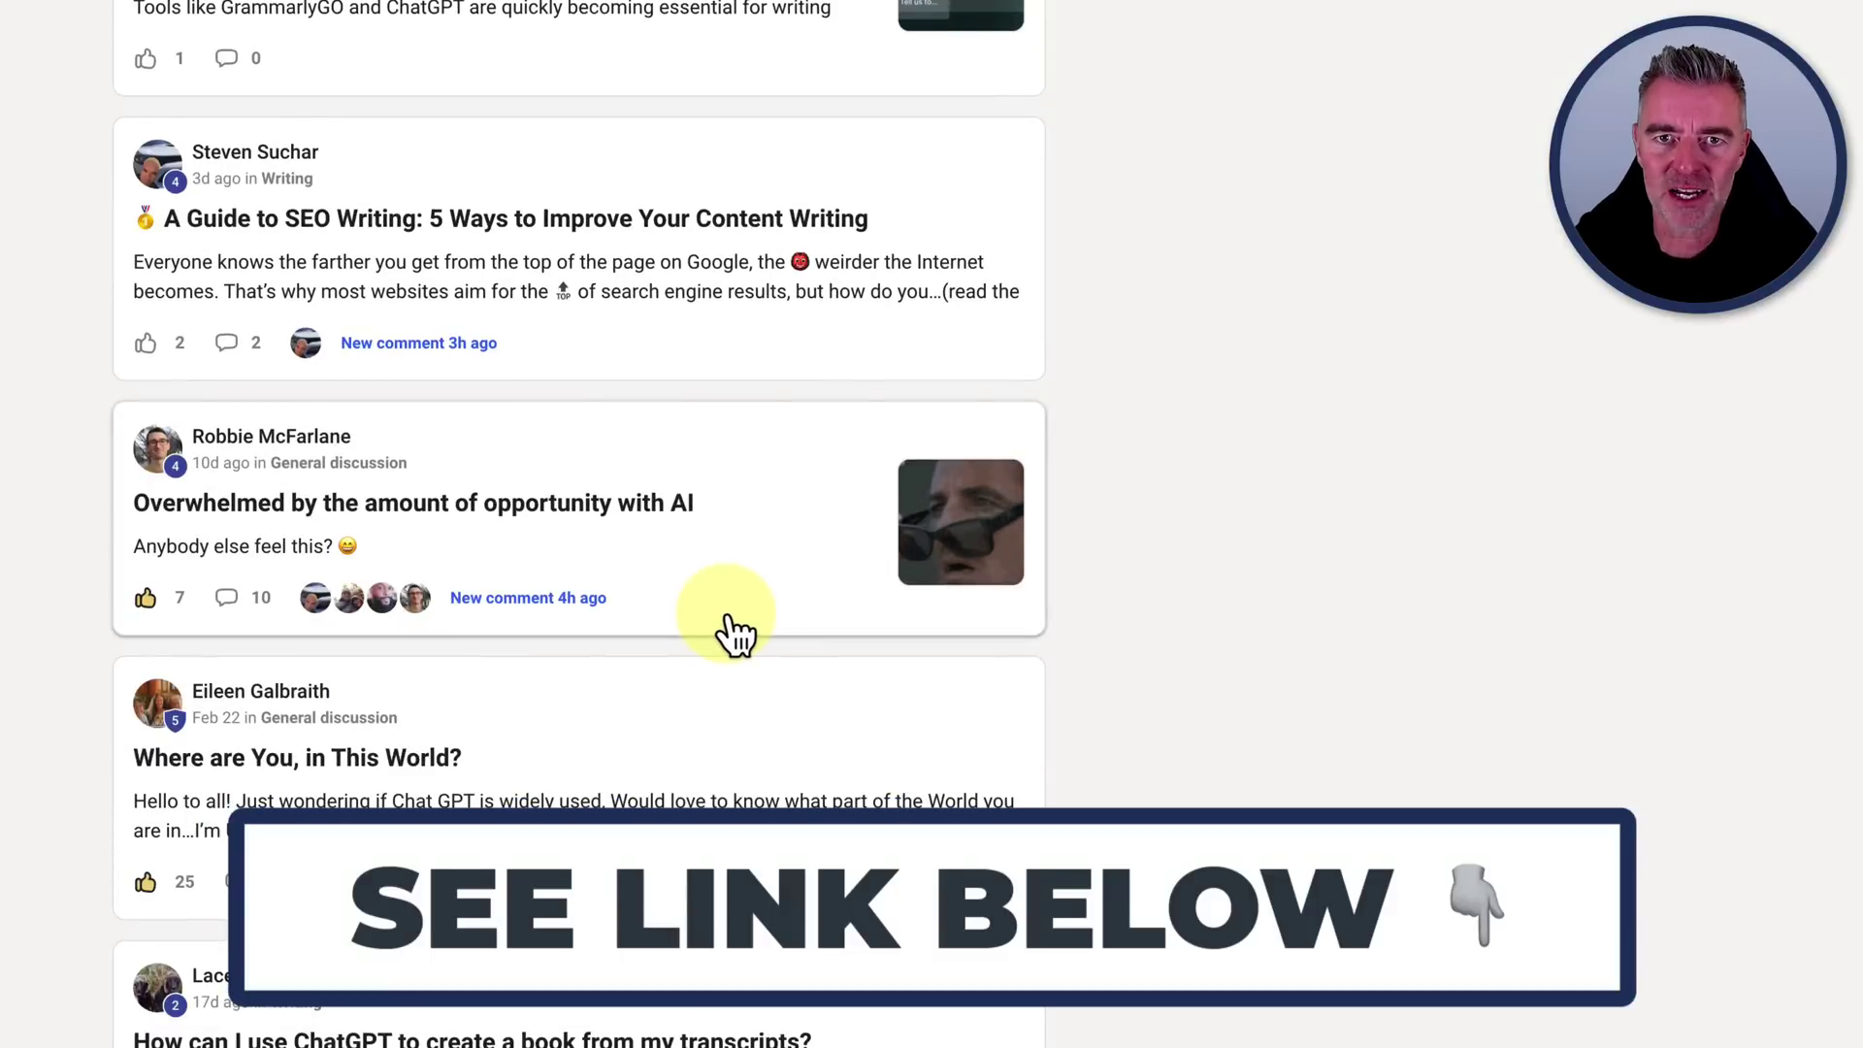
{"action": "scroll", "coordinate": [736, 636], "scroll_direction": "up", "scroll_amount": 15}
{"action": "scroll", "coordinate": [736, 636], "scroll_direction": "down", "scroll_amount": 1}
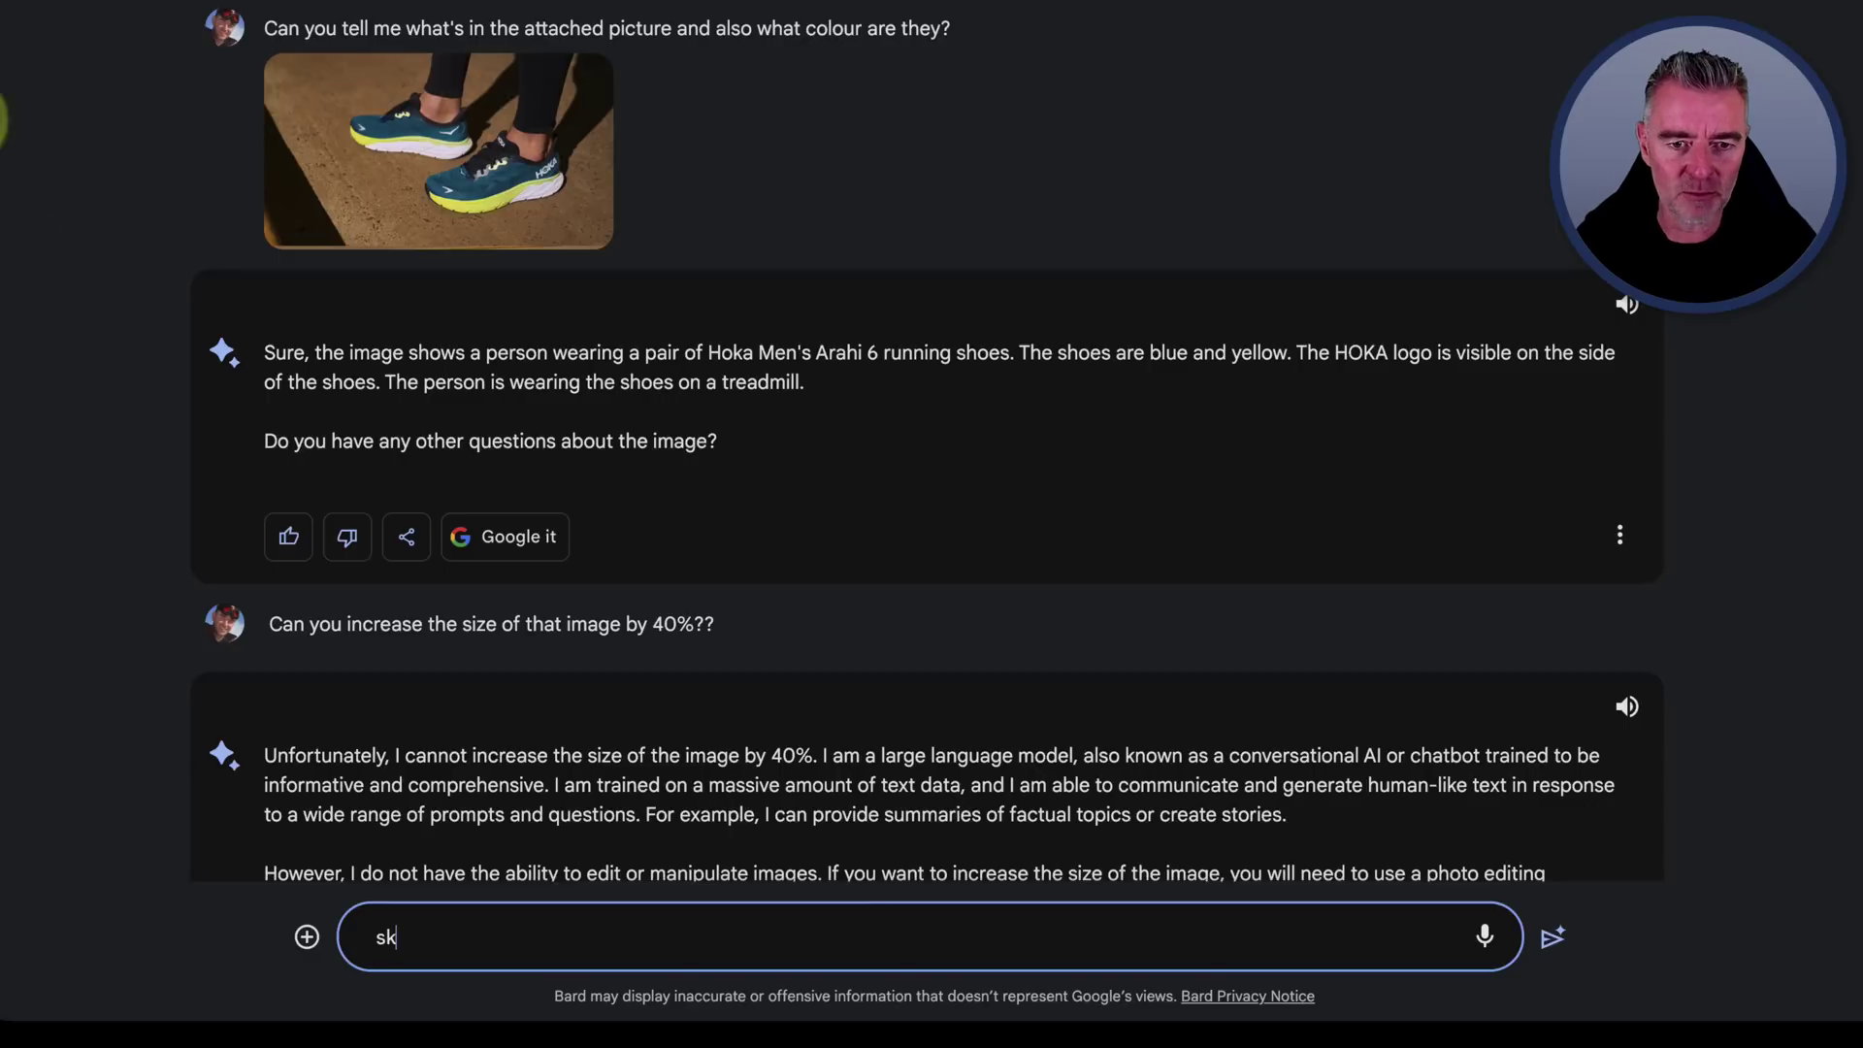
Scroll through the Bard conversation to review the earlier shoe and resize replies
{"action": "scroll", "coordinate": [667, 516], "scroll_direction": "down", "scroll_amount": 4}
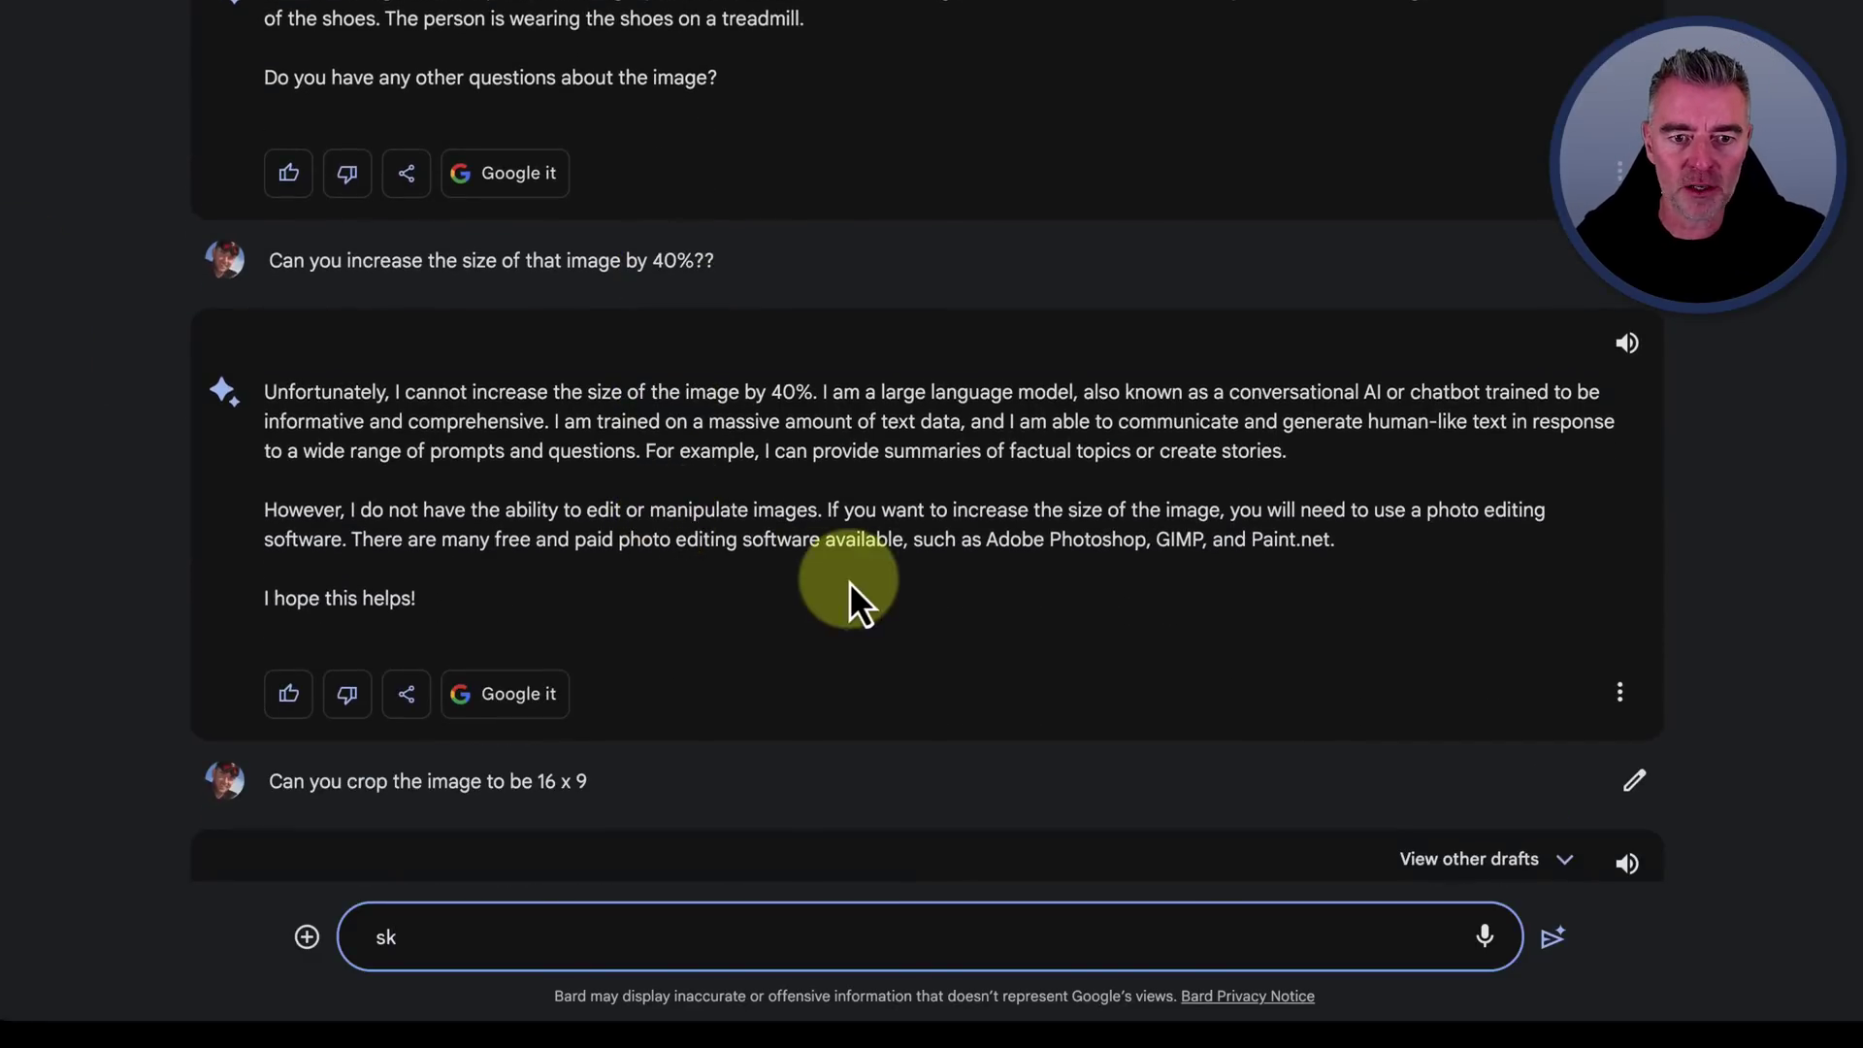
{"action": "scroll", "coordinate": [848, 580], "scroll_direction": "up", "scroll_amount": 10}
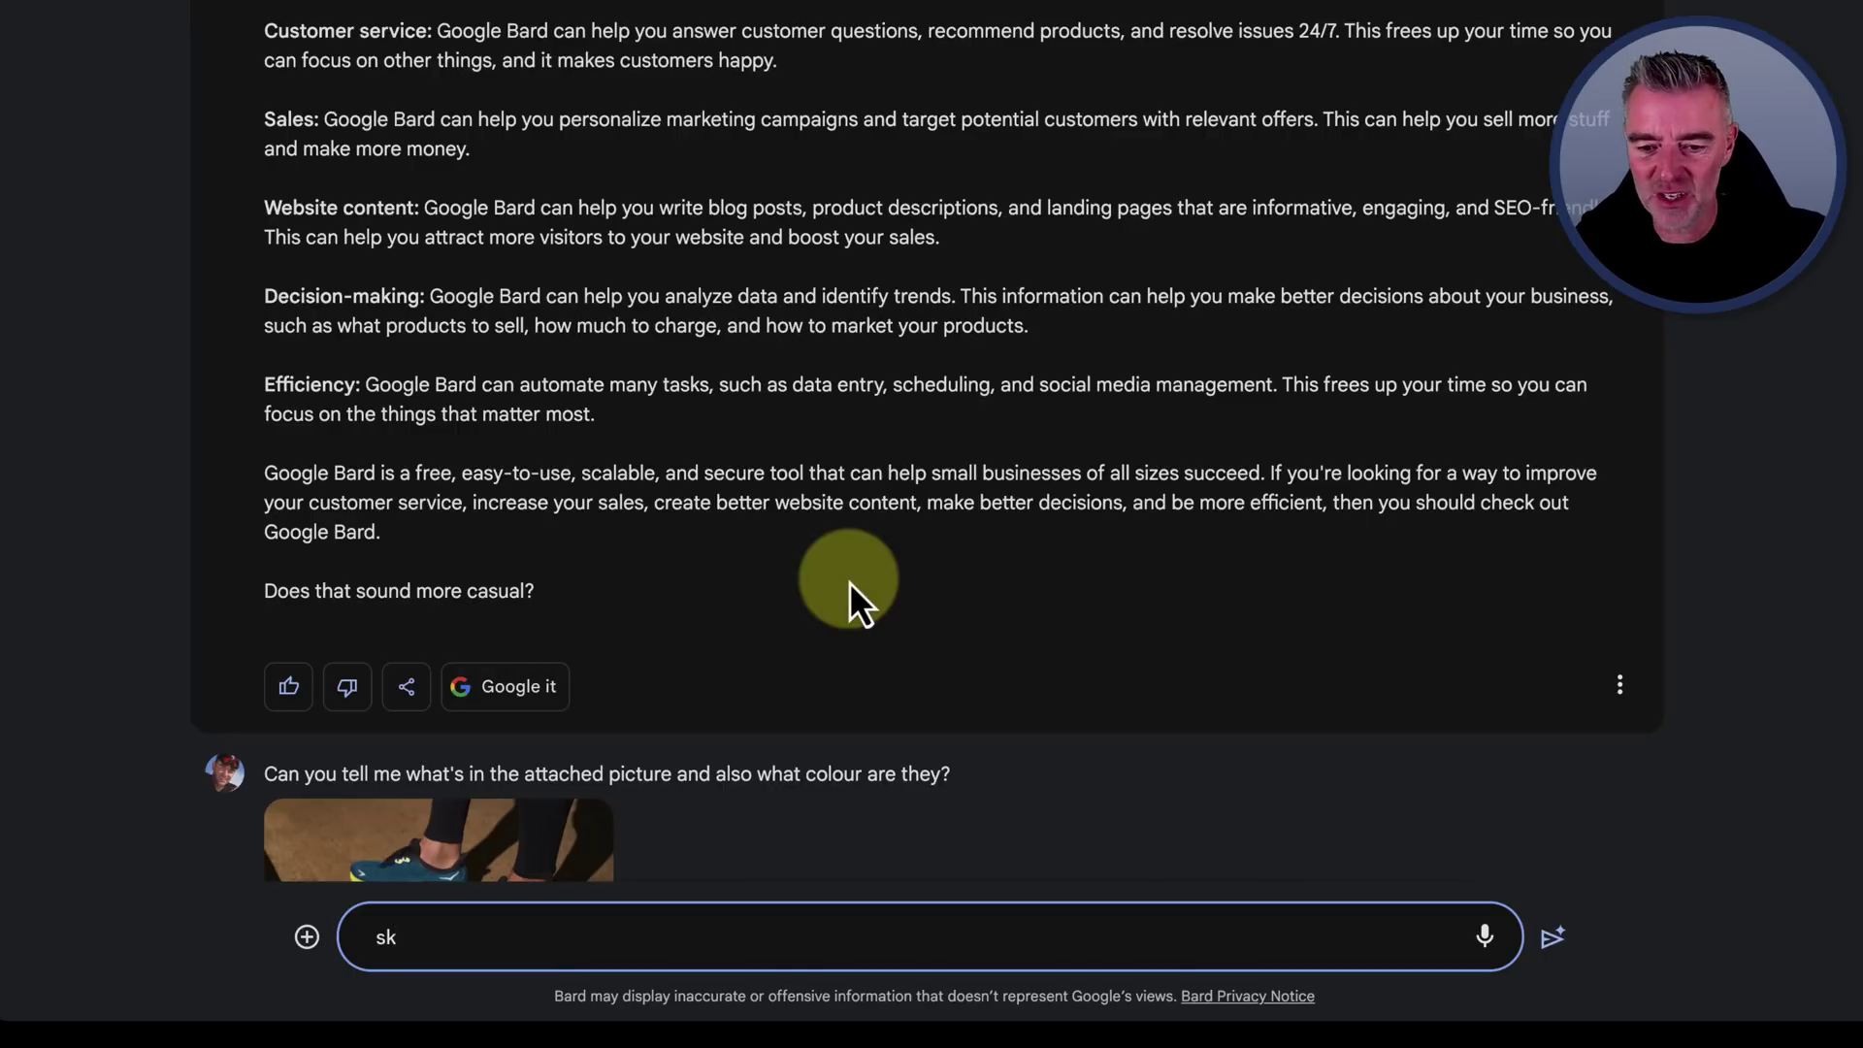
{"action": "scroll", "coordinate": [848, 580], "scroll_direction": "down", "scroll_amount": 3}
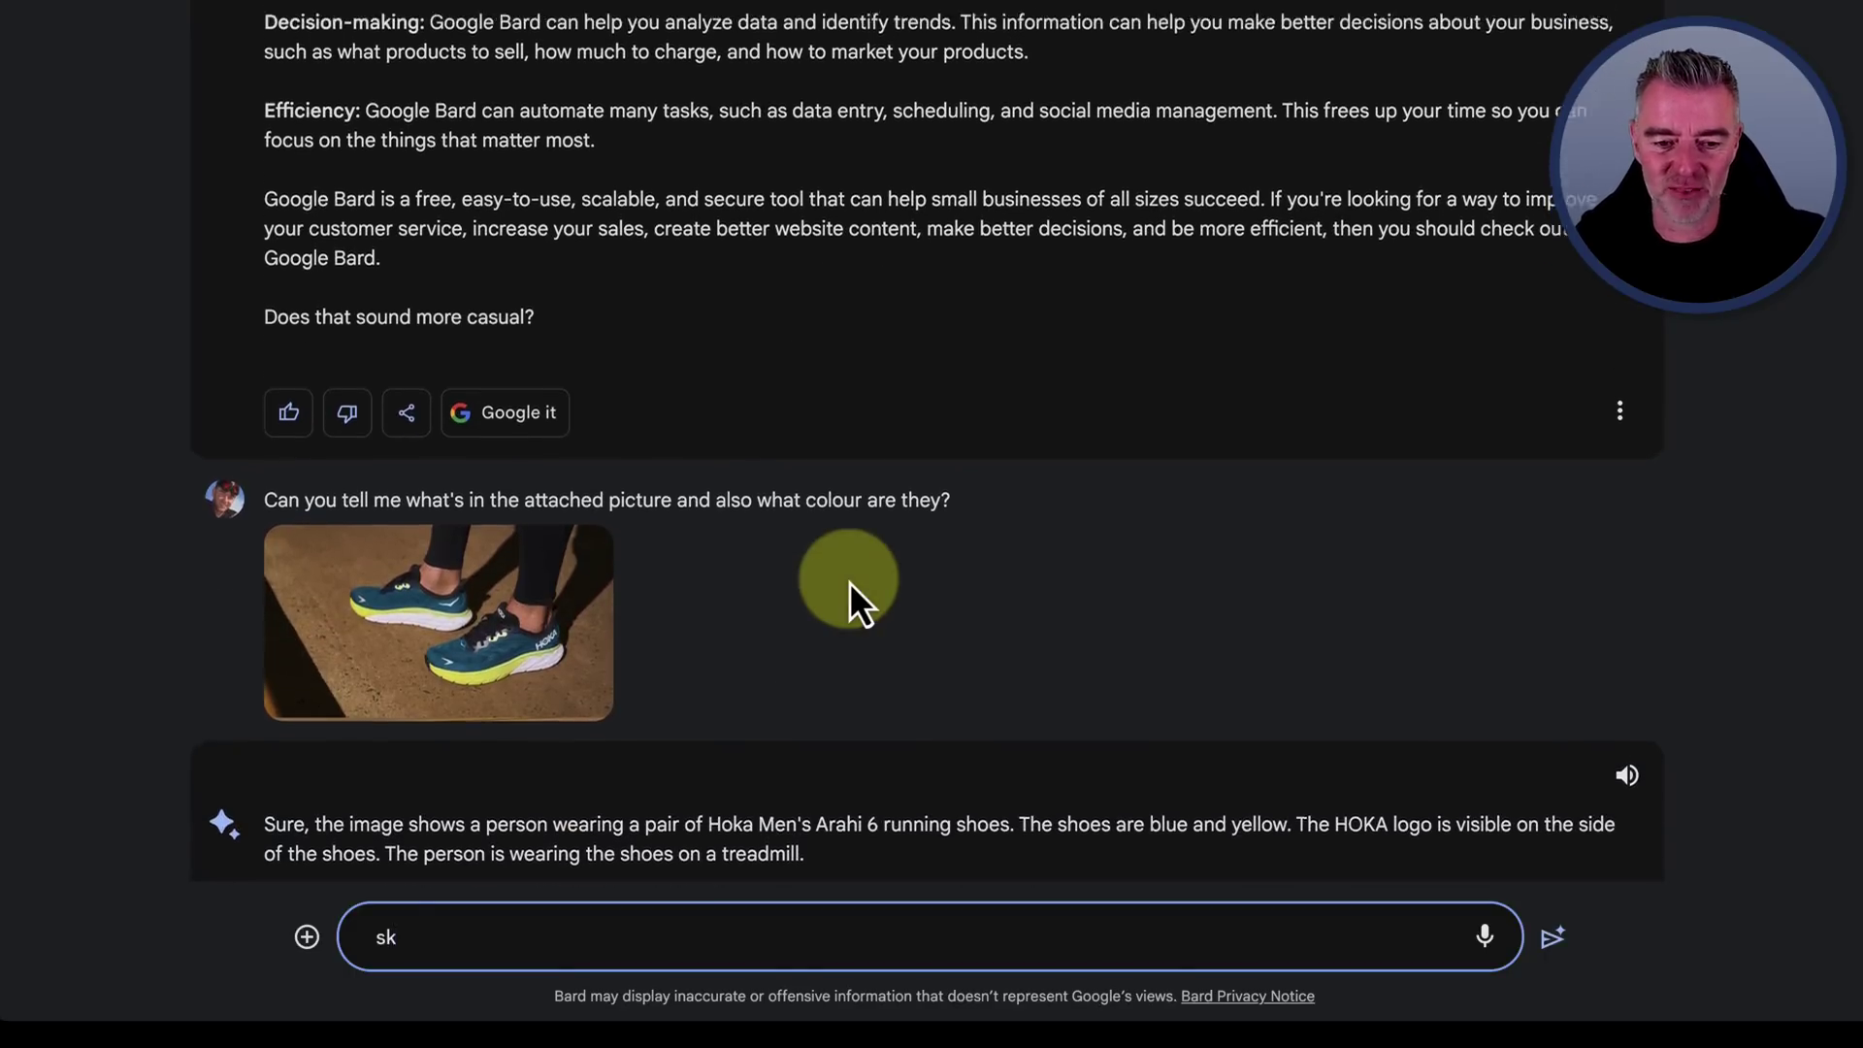
{"action": "scroll", "coordinate": [848, 580], "scroll_direction": "up", "scroll_amount": 2}
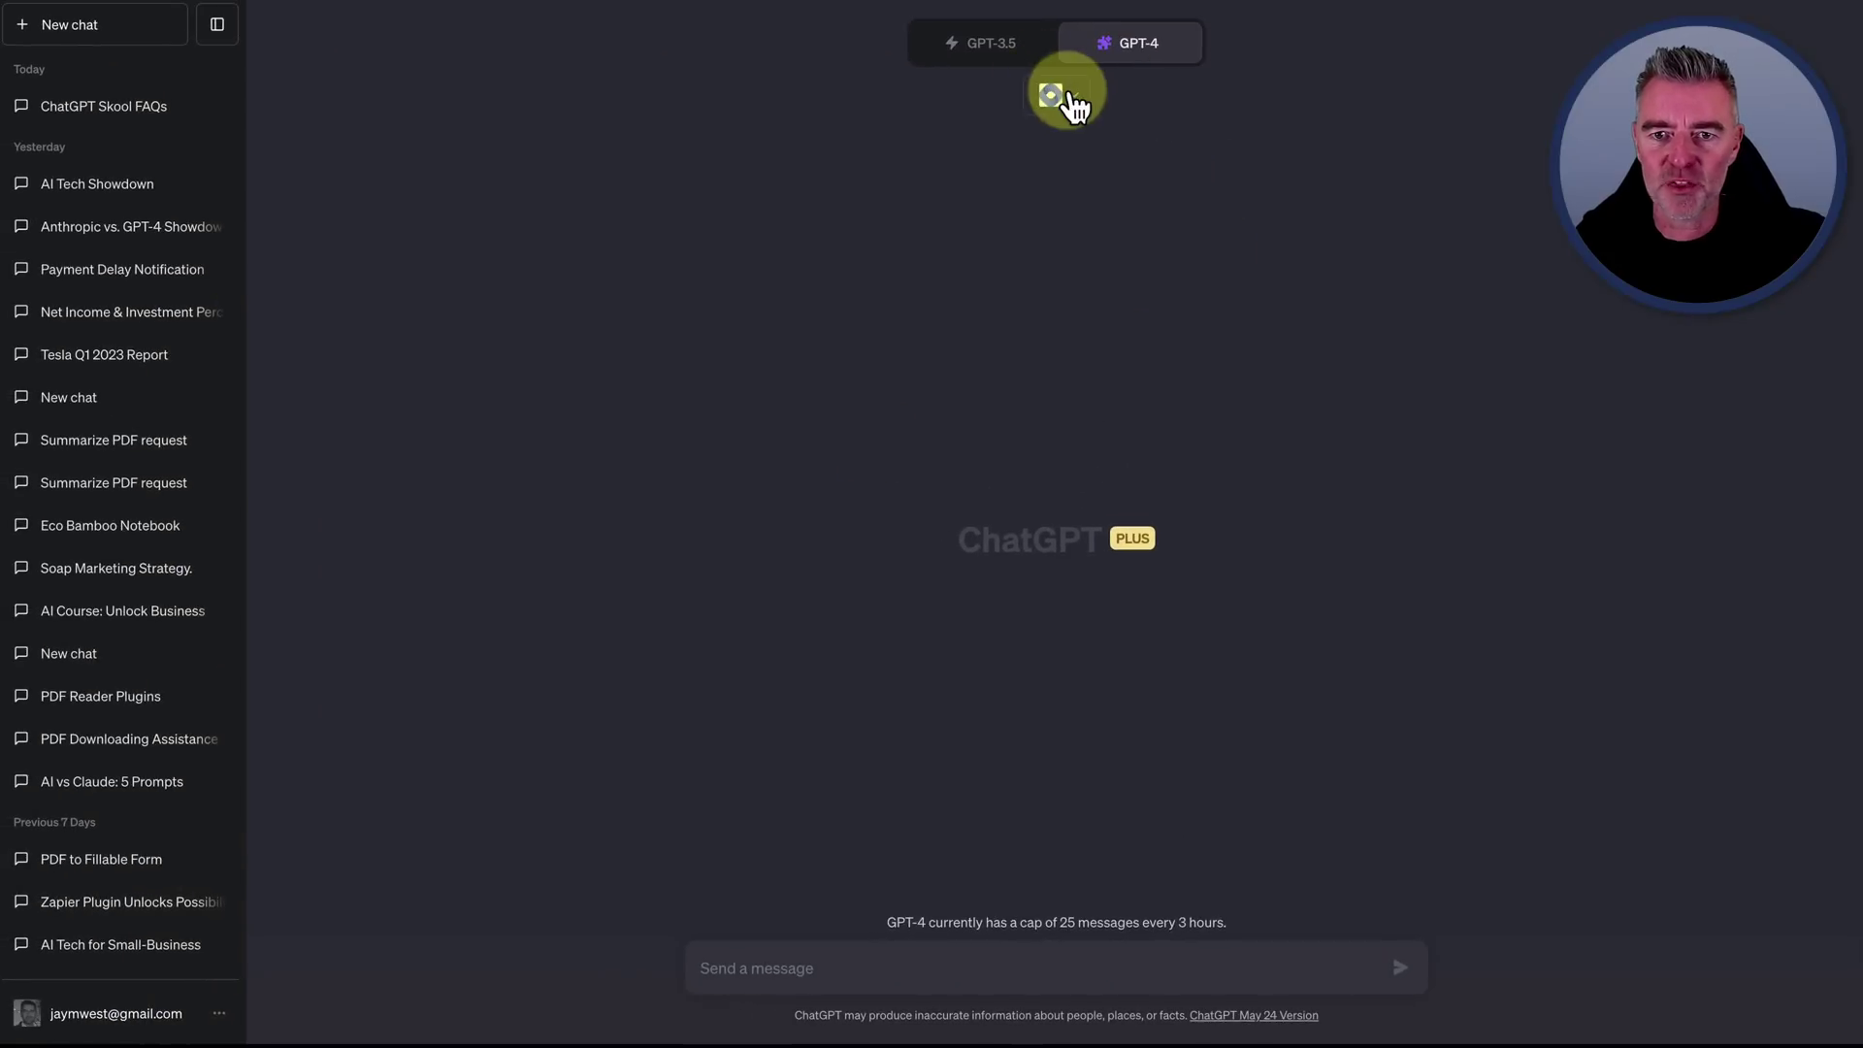
Check the GPT-4 plugin list, then collapse the ChatGPT chat history sidebar
{"action": "left_click", "coordinate": [1067, 93]}
{"action": "left_click", "coordinate": [561, 121]}
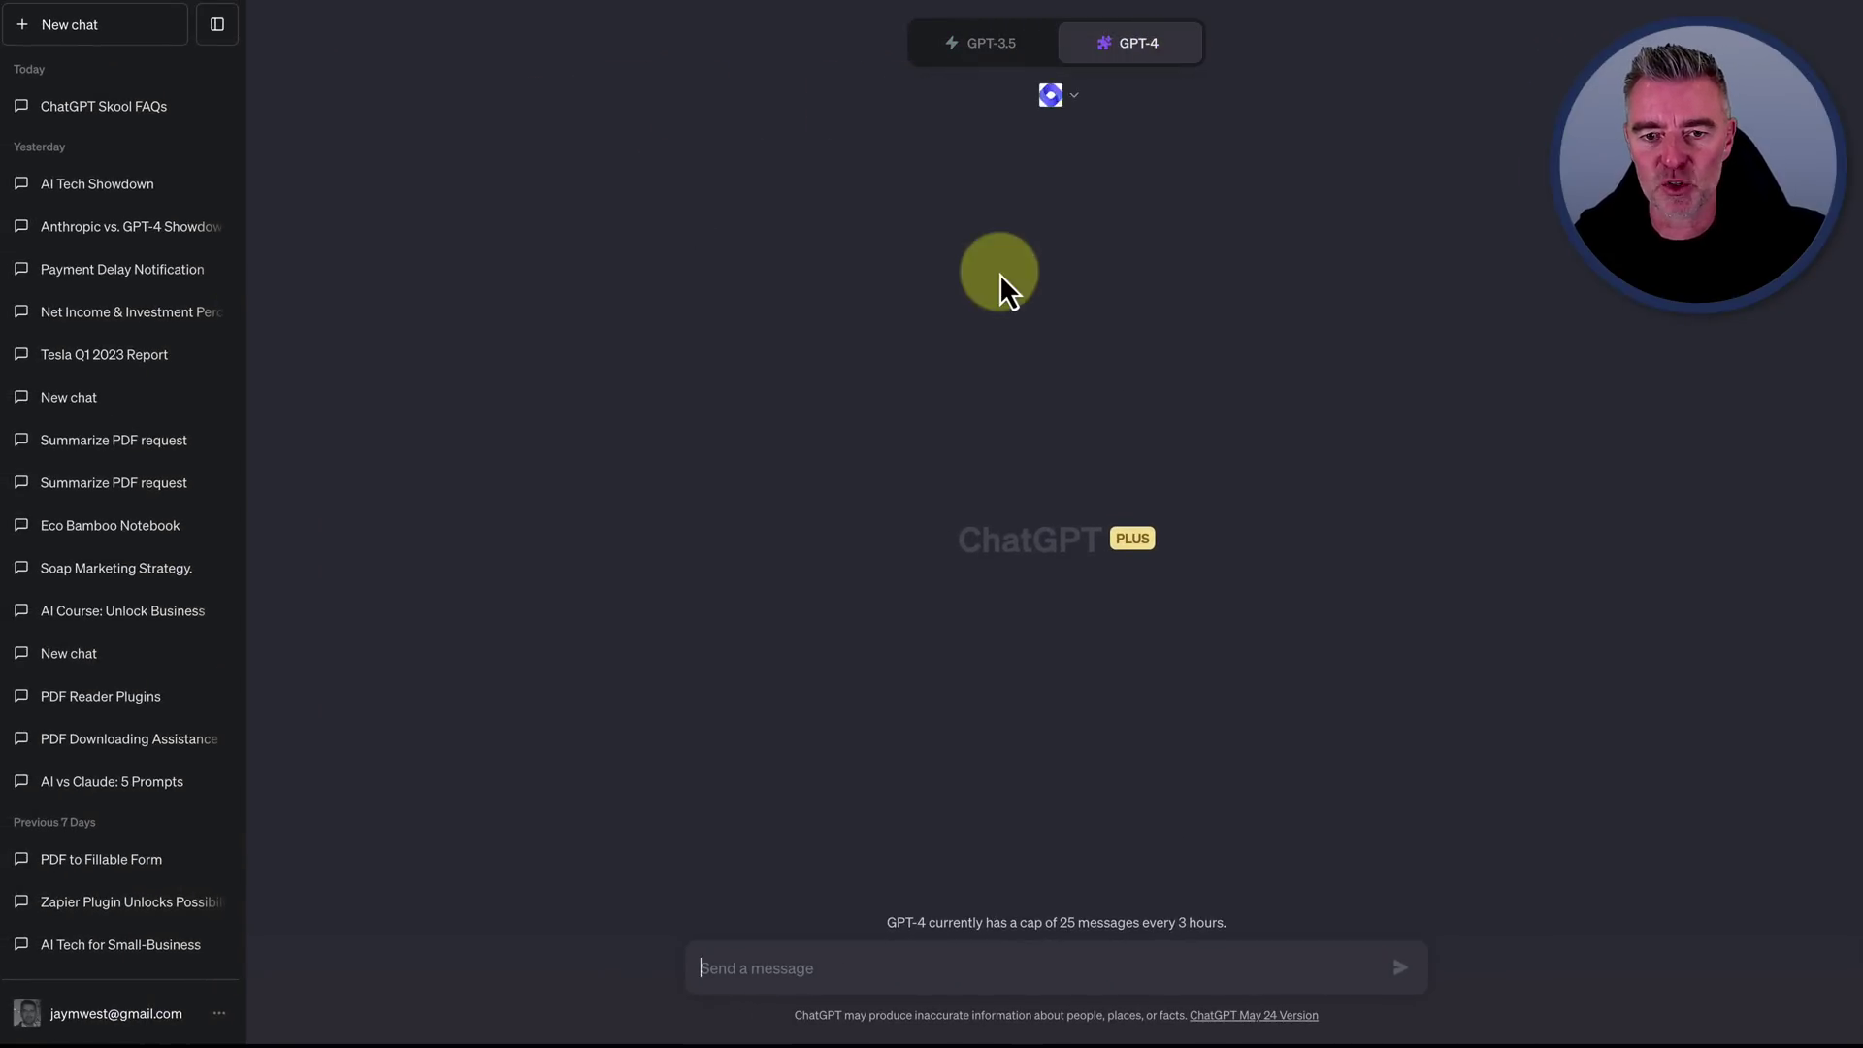
{"action": "left_click", "coordinate": [217, 24]}
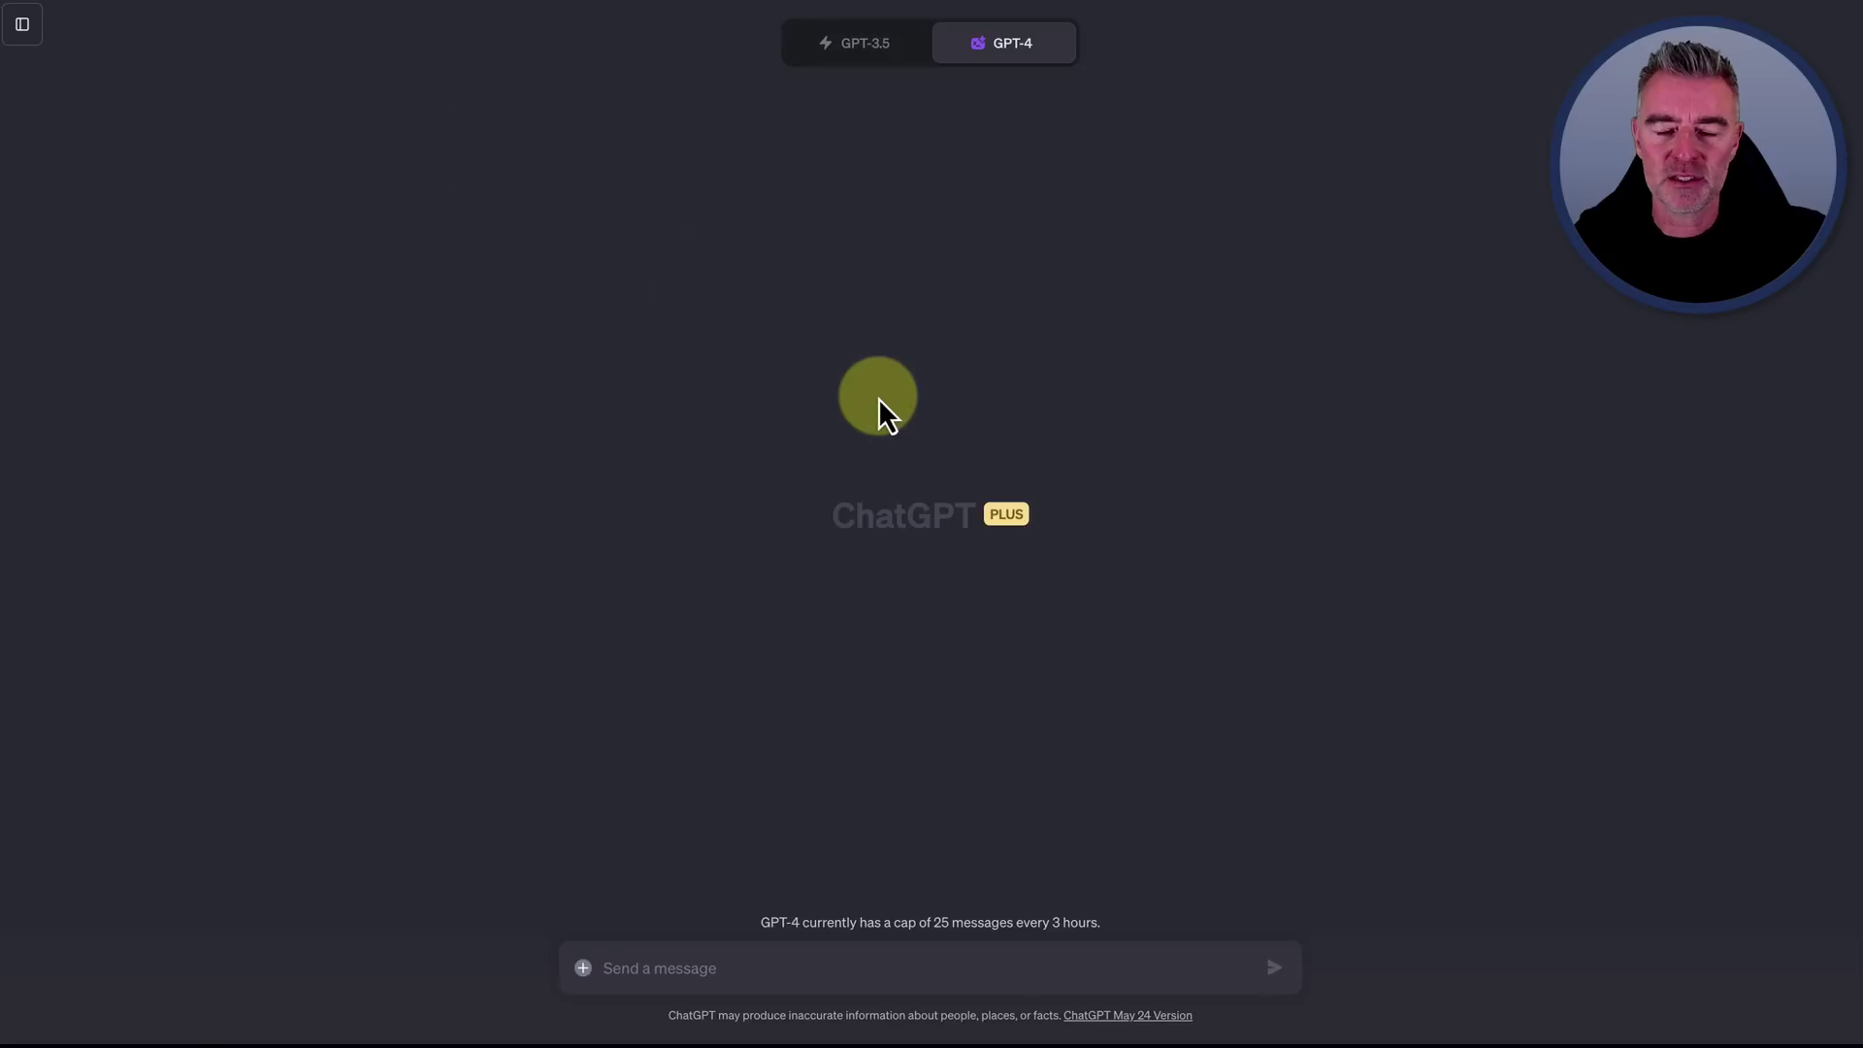